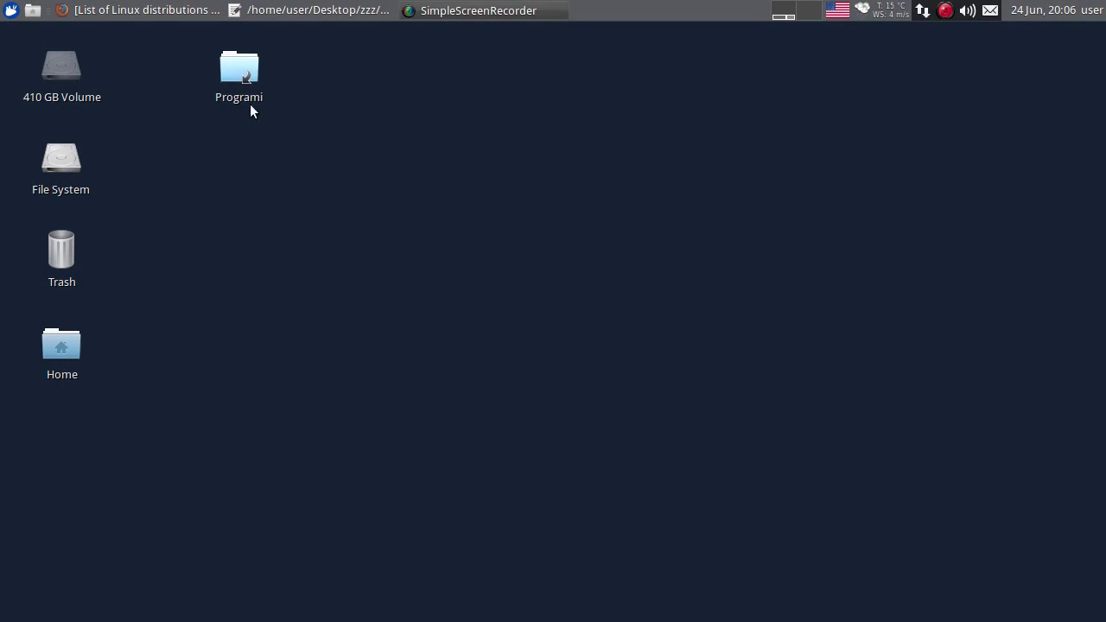
# Switch to Firefox and look over the introduction and contents of Wikipedia's "List of Linux distributions" article.
pyautogui.hotkey('alt', 'Tab')
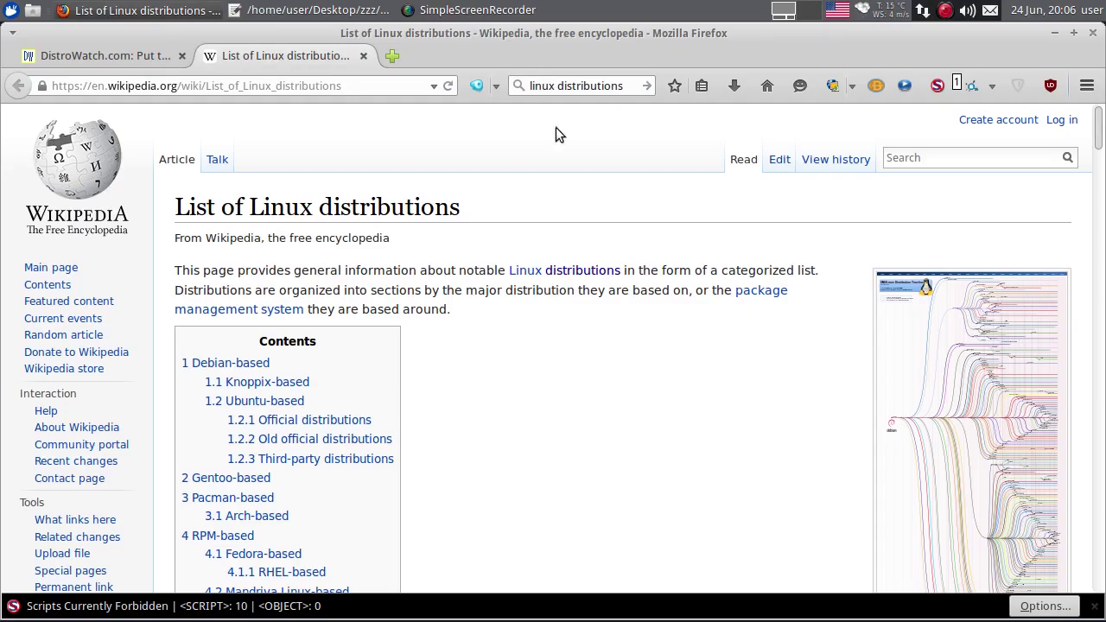
pyautogui.scroll(-3, 602, 213)
pyautogui.scroll(2, 599, 213)
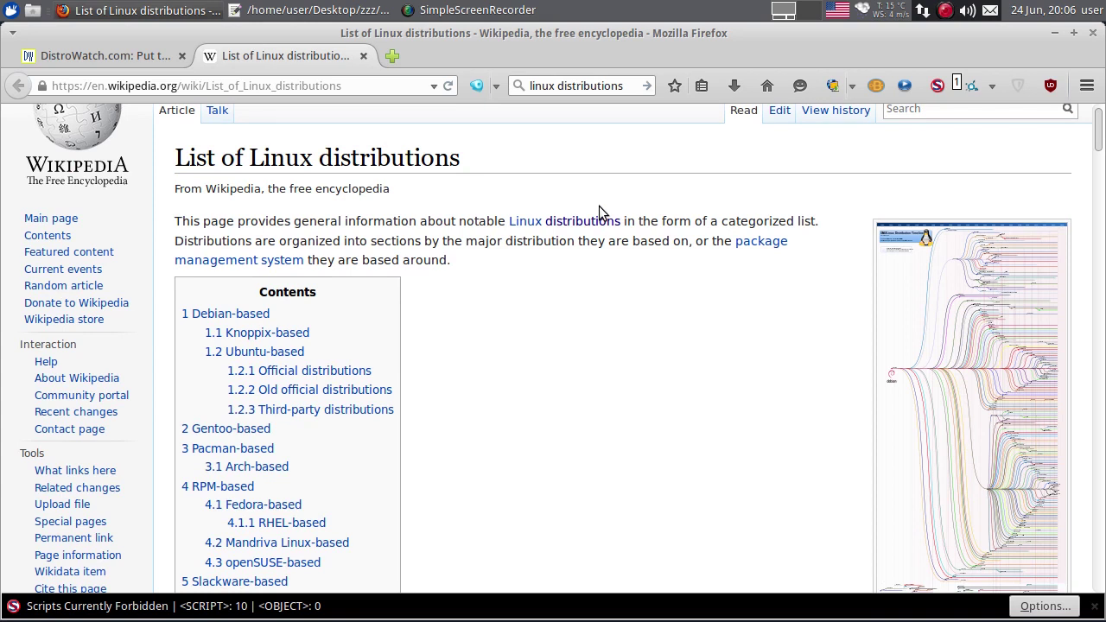
pyautogui.scroll(-10, 599, 207)
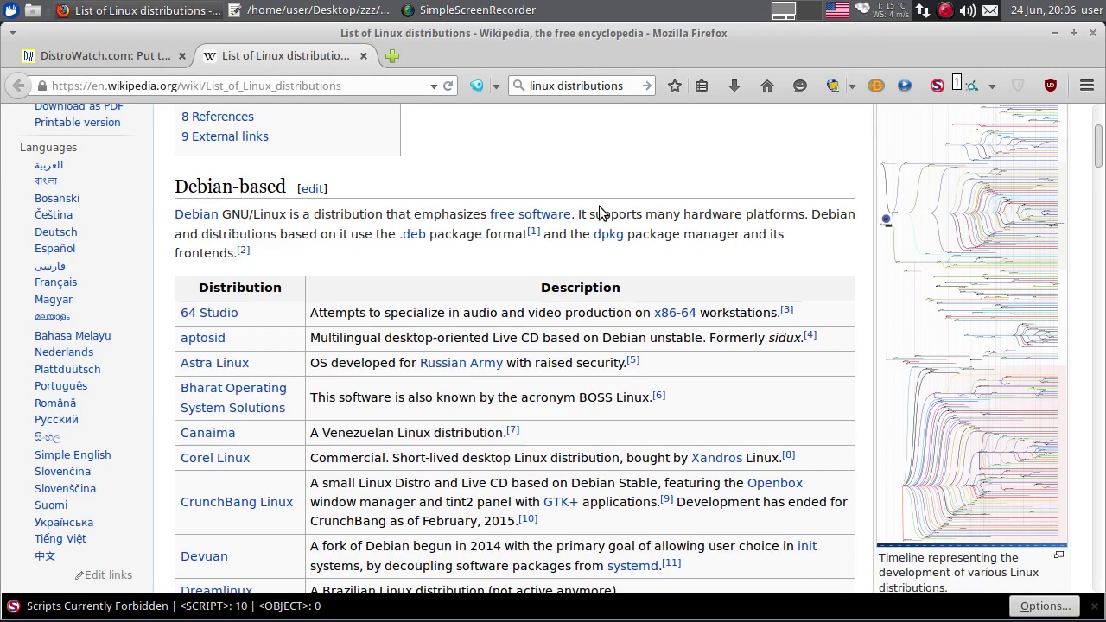
pyautogui.scroll(-4, 600, 213)
pyautogui.scroll(5, 599, 213)
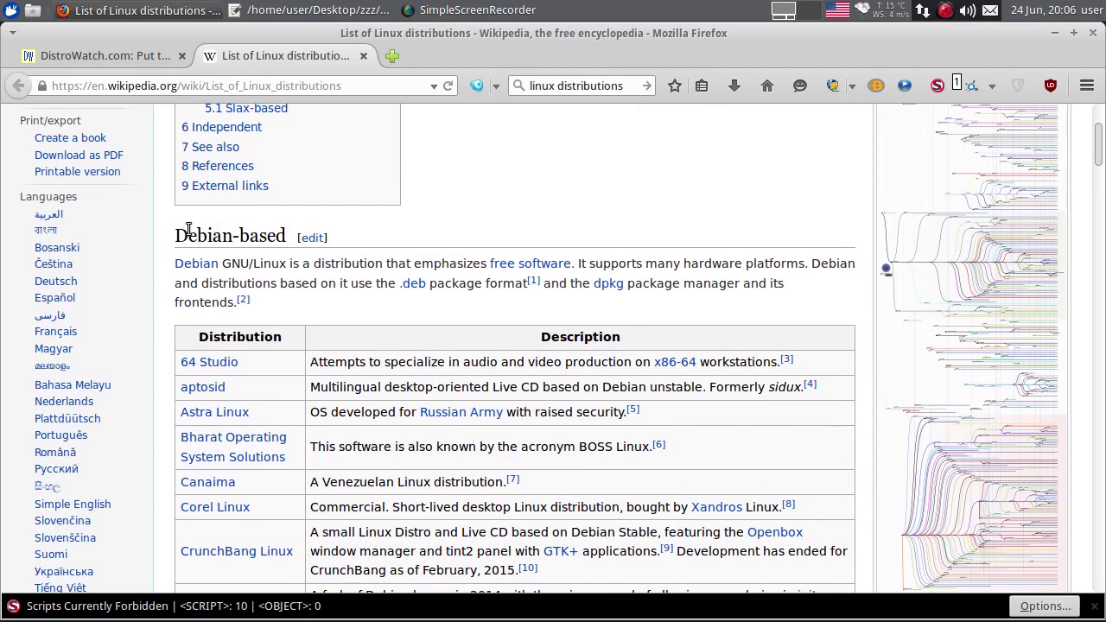
# Highlight the "Debian-based" heading and review the table of Debian-based distributions through to the Knoppix-based section.
pyautogui.moveTo(177, 237); pyautogui.dragTo(275, 237)
pyautogui.scroll(-2, 274, 236)
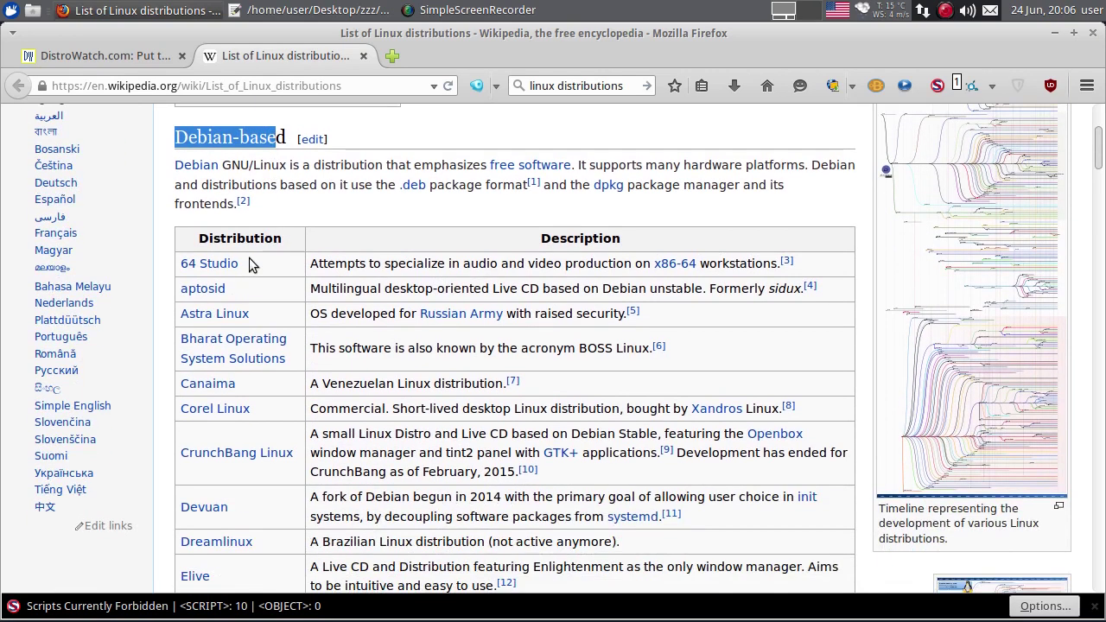
pyautogui.scroll(-5, 251, 263)
pyautogui.scroll(-13, 251, 262)
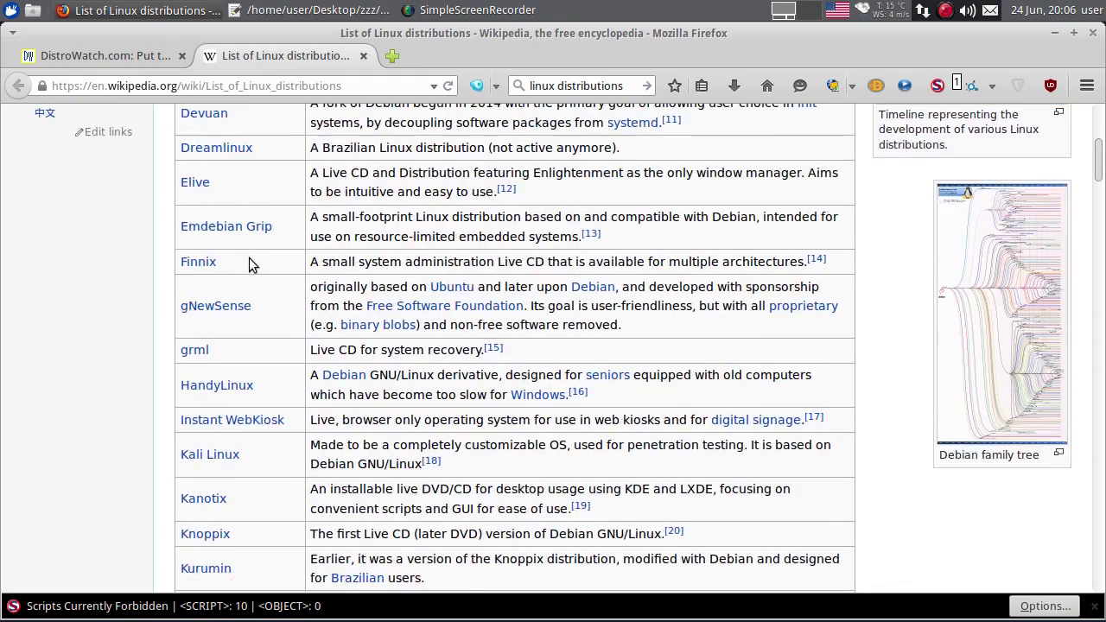
pyautogui.scroll(-17, 249, 258)
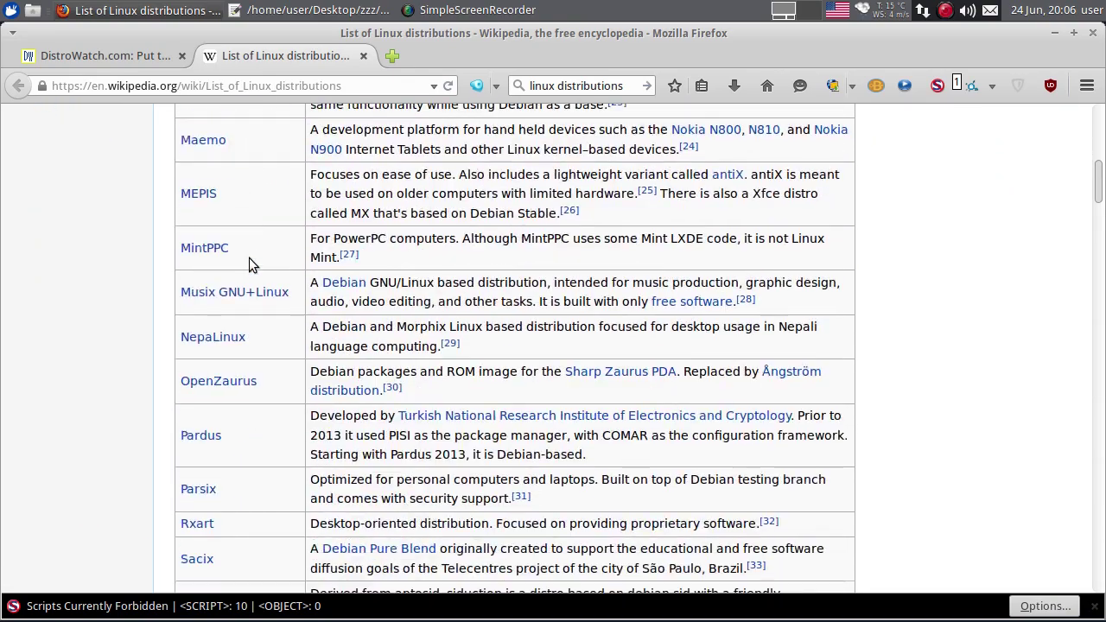
pyautogui.scroll(-6, 249, 264)
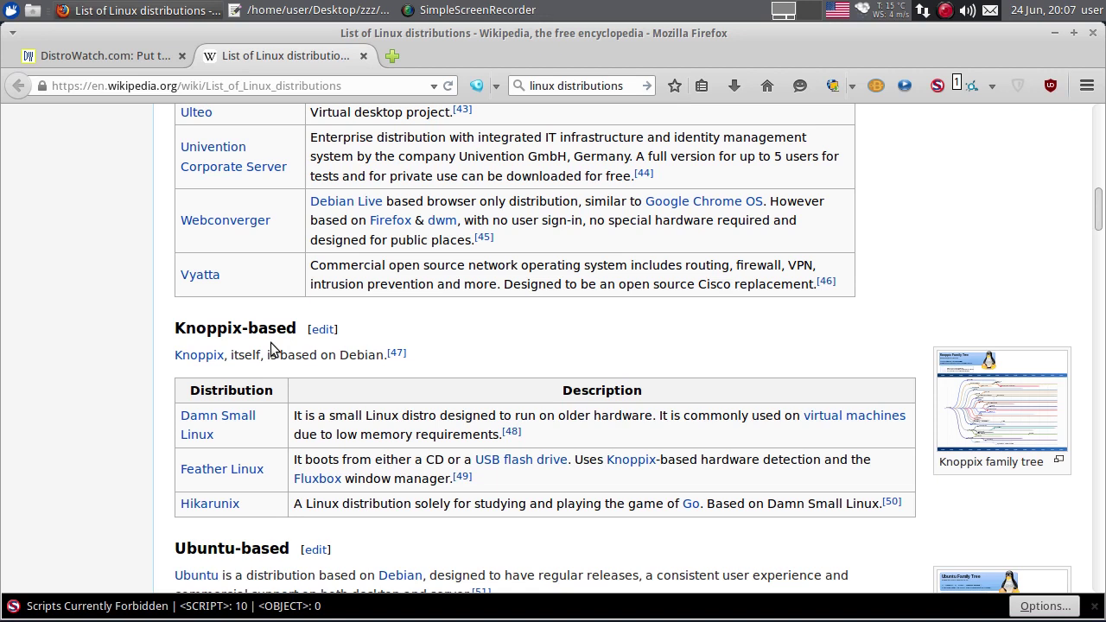
# Examine the Ubuntu-based section and its table of official distributions, from Edubuntu to Ubuntu TV.
pyautogui.scroll(-4, 270, 348)
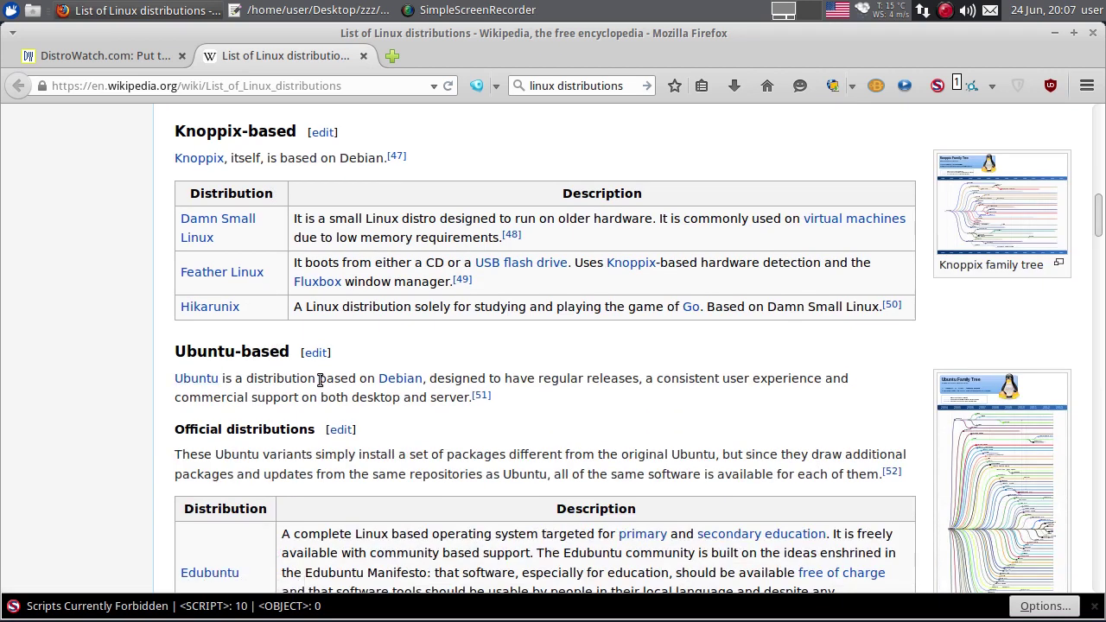
pyautogui.scroll(-2, 320, 380)
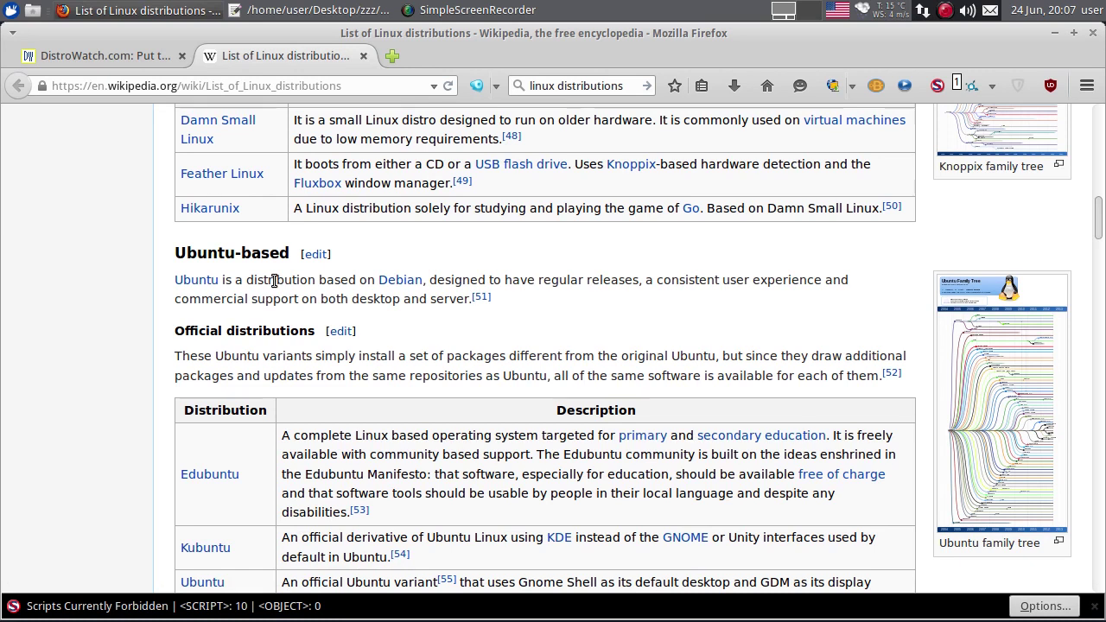
pyautogui.scroll(-7, 346, 384)
pyautogui.scroll(4, 345, 385)
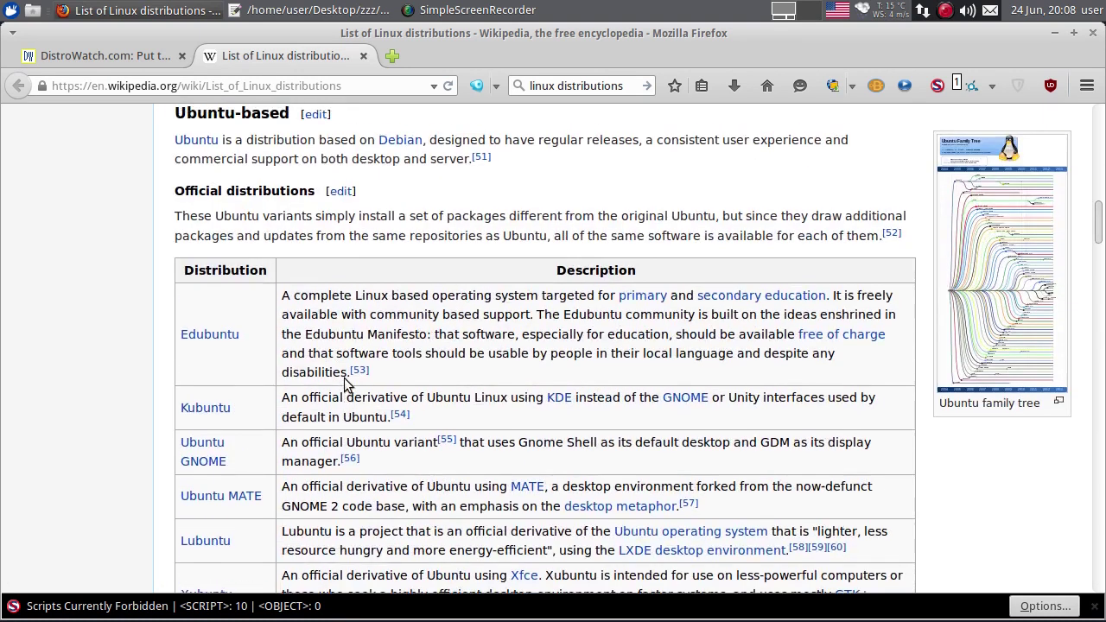
pyautogui.scroll(3, 346, 385)
pyautogui.scroll(-5, 455, 243)
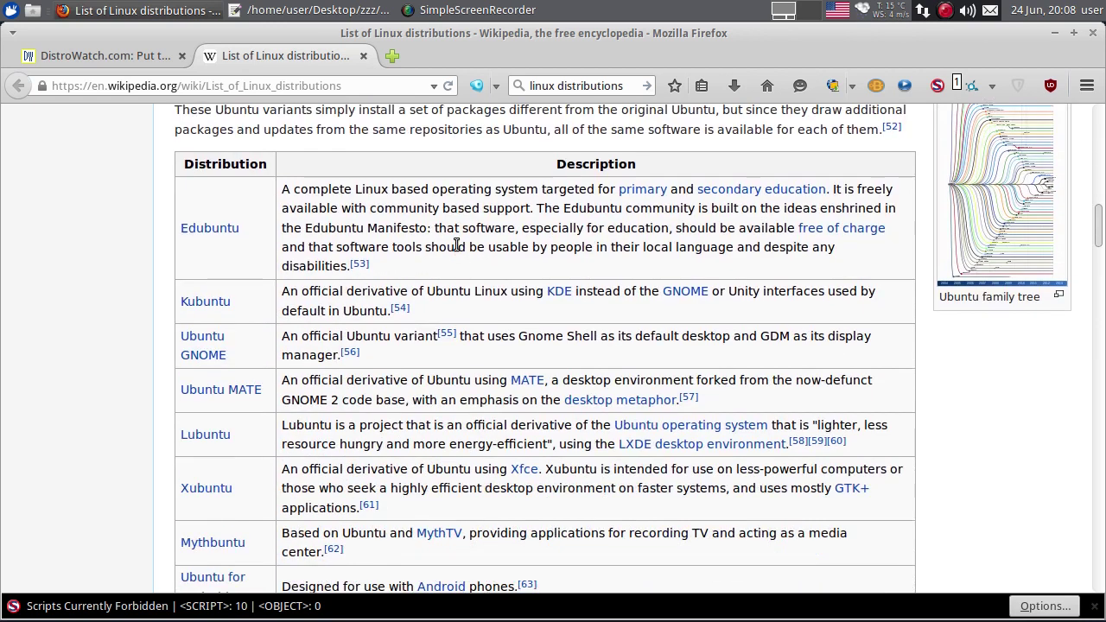
pyautogui.scroll(-5, 272, 250)
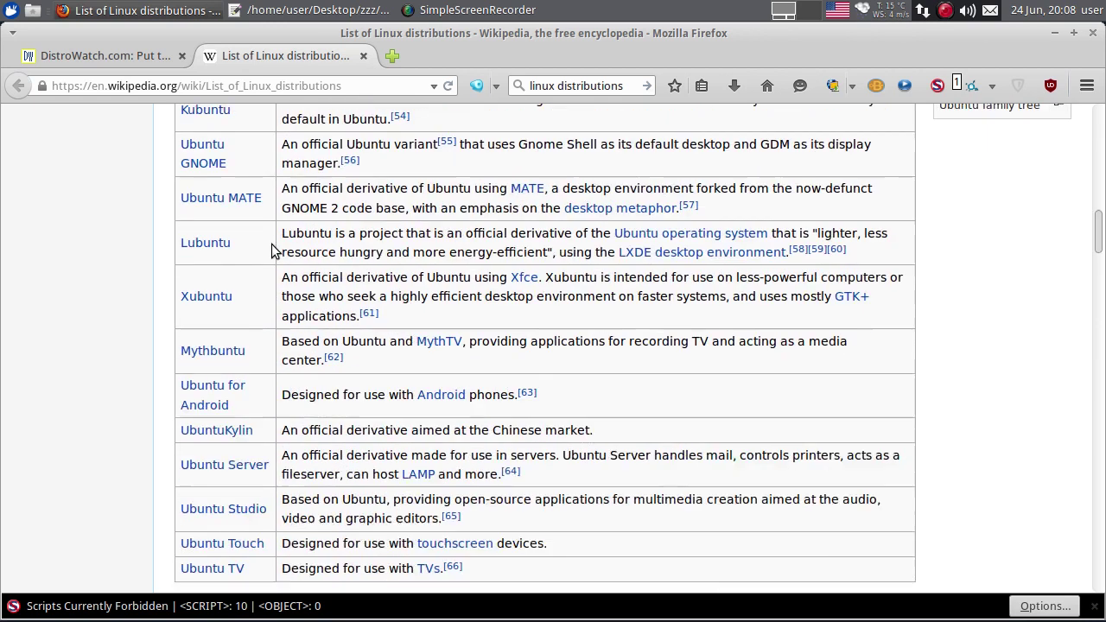
pyautogui.scroll(5, 272, 250)
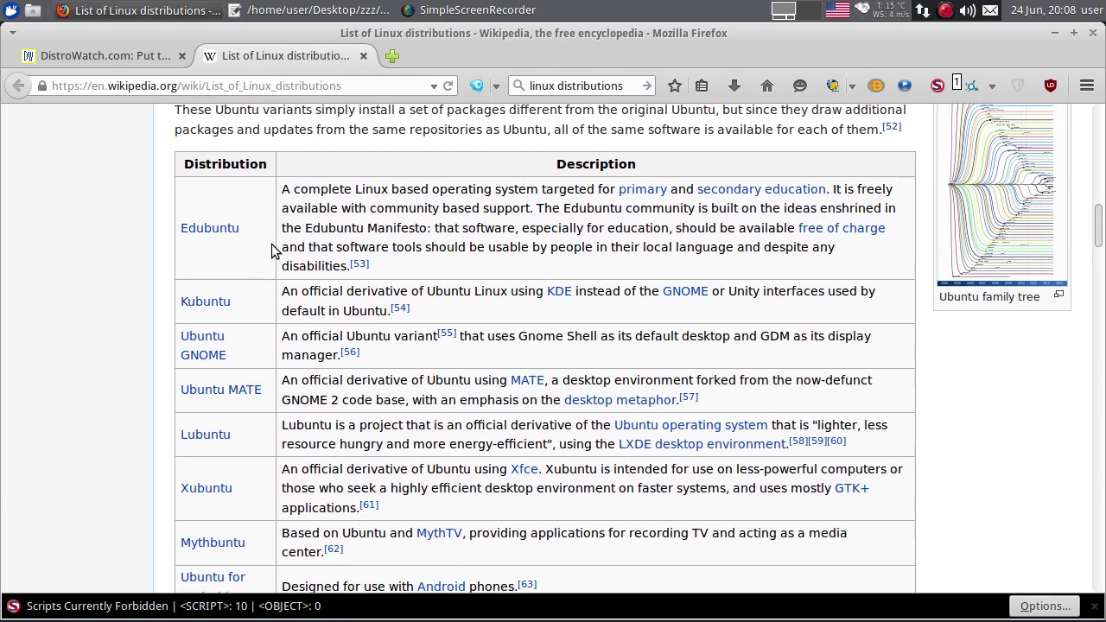
pyautogui.scroll(-6, 271, 250)
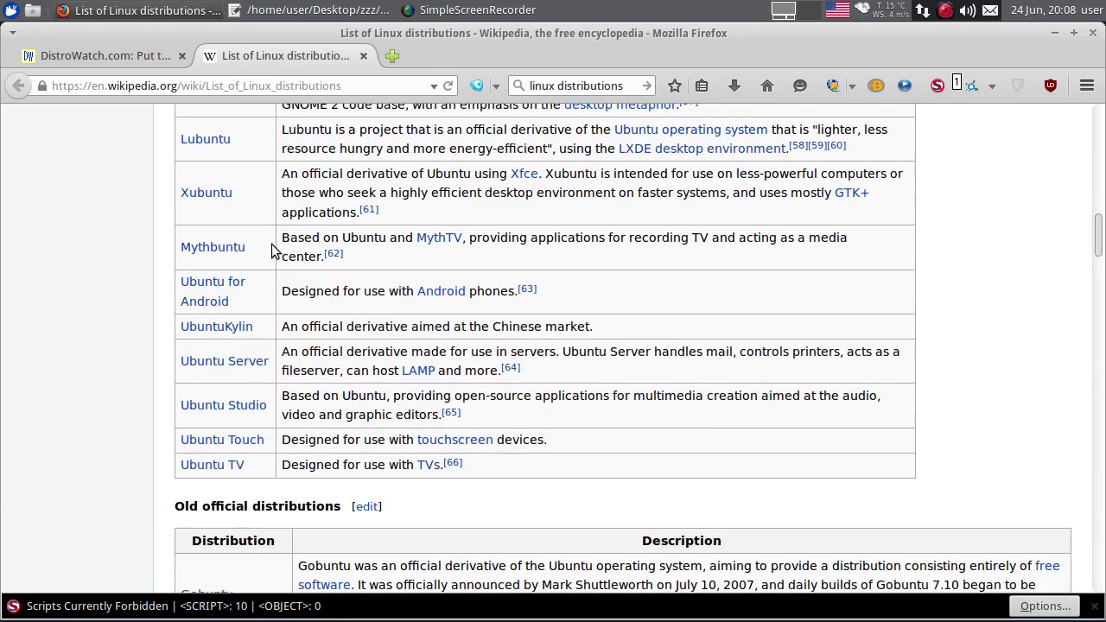
pyautogui.scroll(-6, 272, 250)
pyautogui.scroll(12, 271, 250)
pyautogui.scroll(-5, 245, 264)
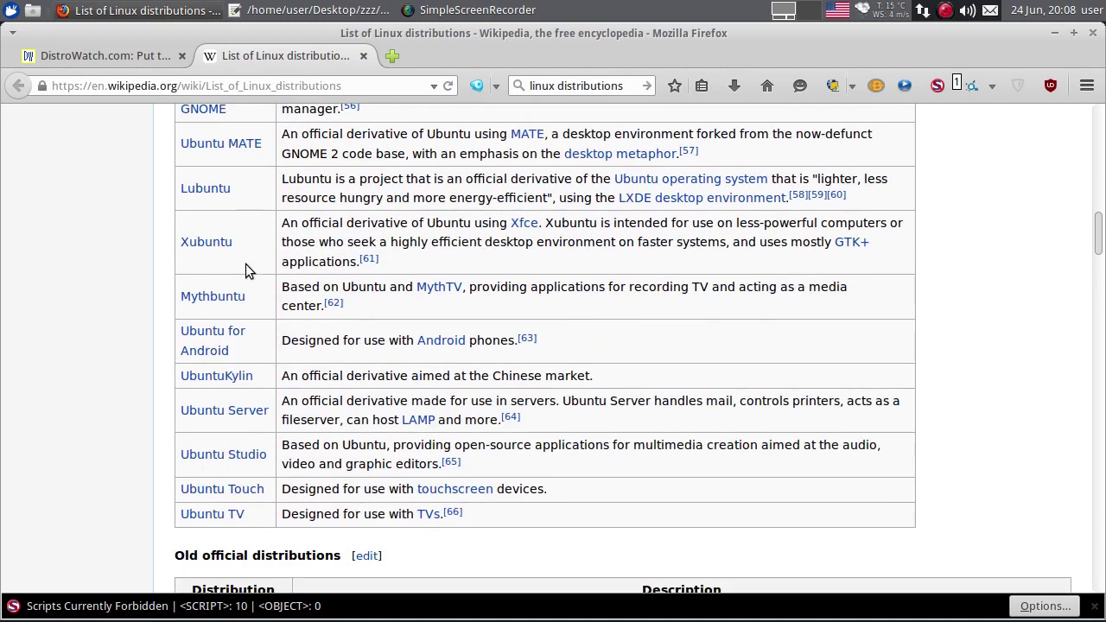
pyautogui.scroll(-3, 245, 264)
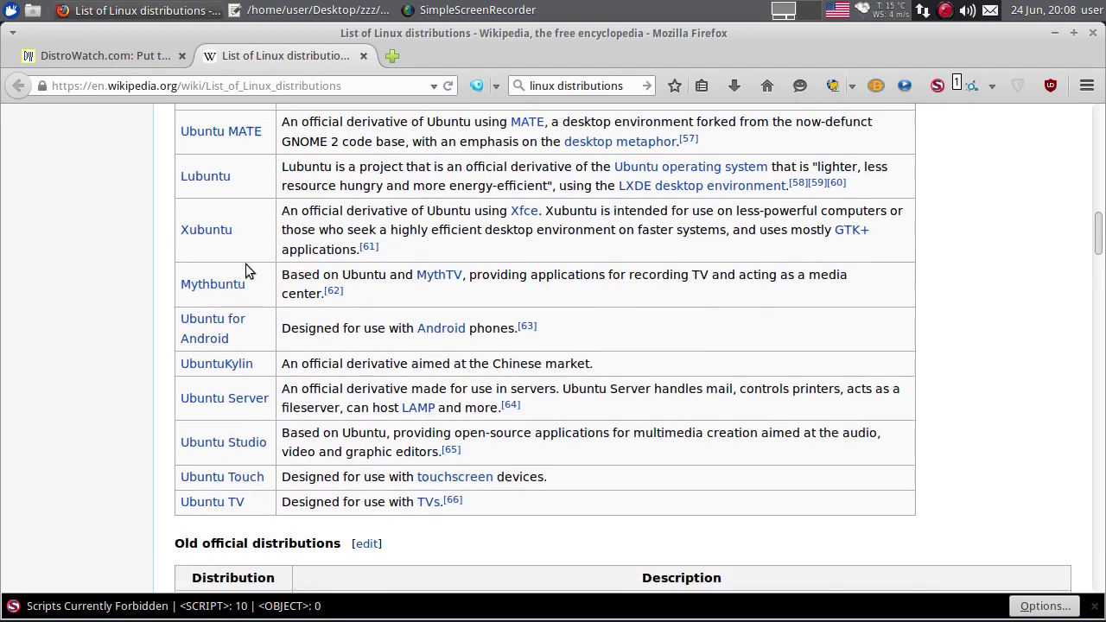
# Review the table of third-party Ubuntu-based distributions.
pyautogui.scroll(-7, 245, 263)
pyautogui.scroll(-5, 246, 264)
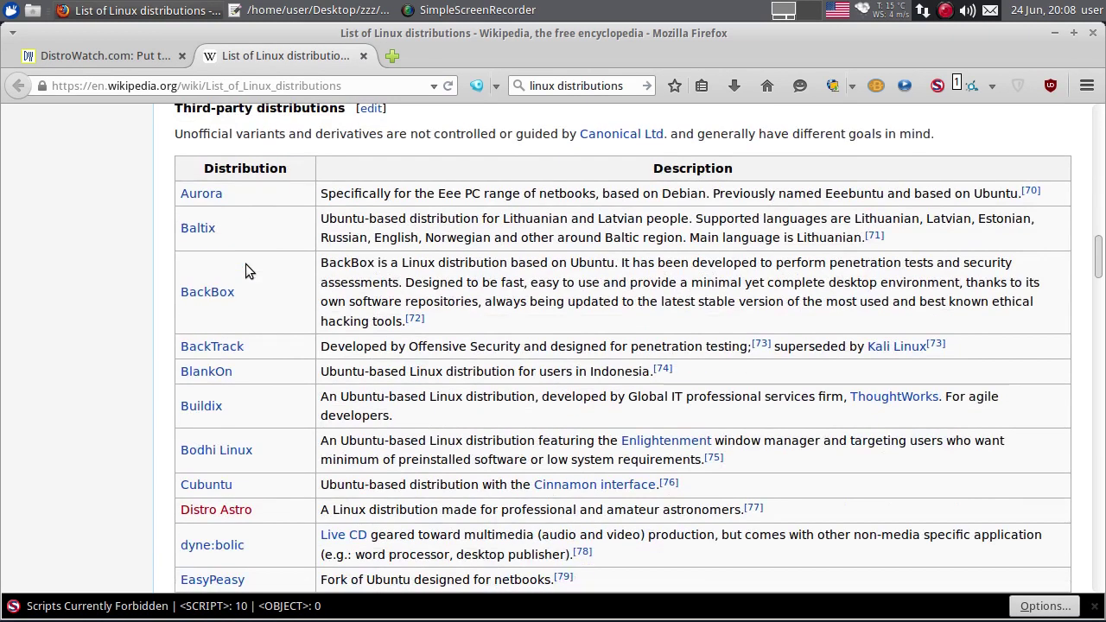
pyautogui.scroll(2, 247, 220)
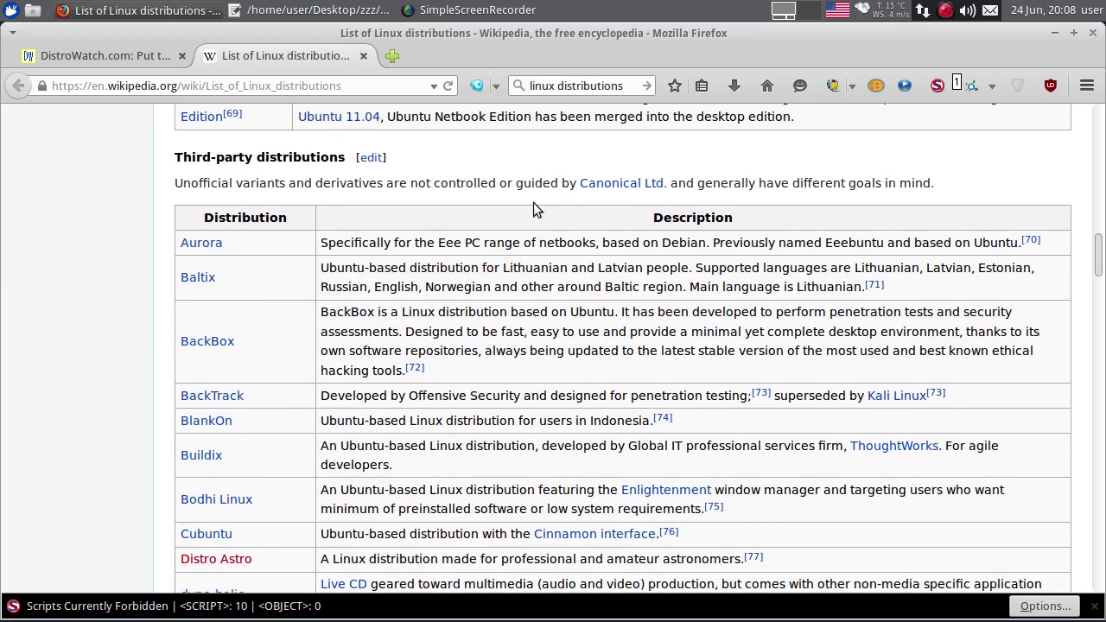
pyautogui.scroll(-15, 390, 259)
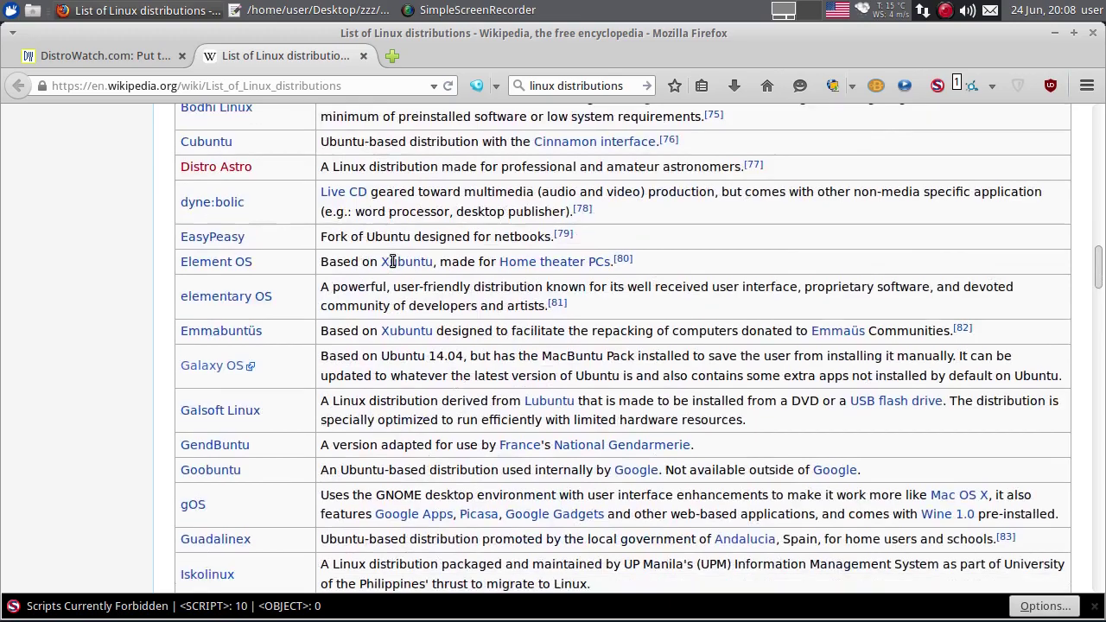
# Examine the Gentoo-based section and its table of distributions.
pyautogui.scroll(-20, 390, 257)
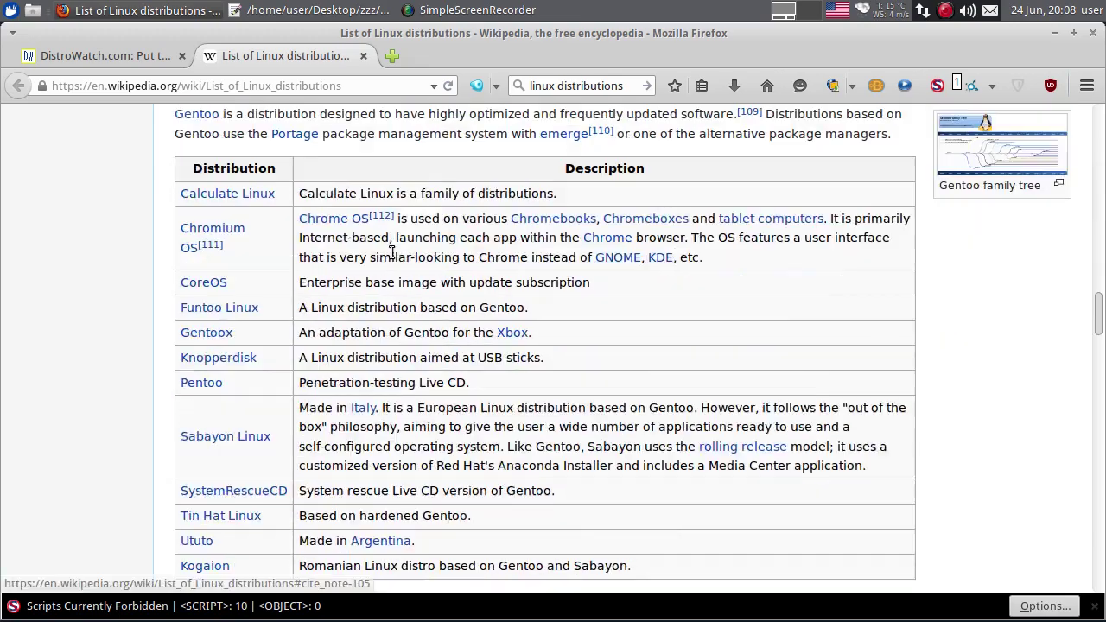
pyautogui.scroll(3, 391, 251)
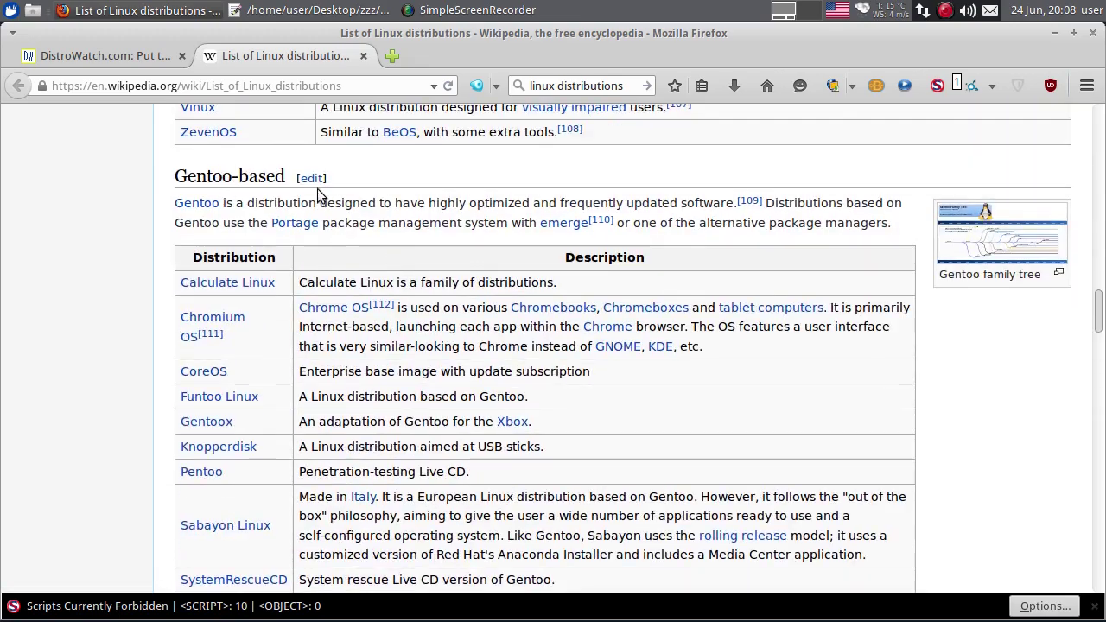
pyautogui.scroll(-4, 304, 213)
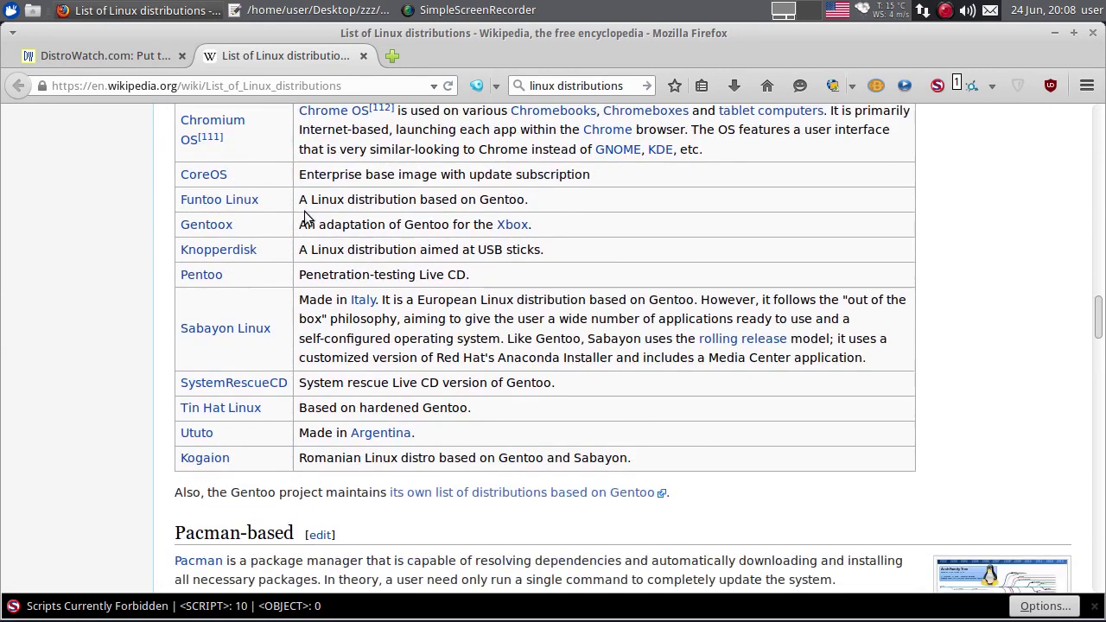
pyautogui.scroll(4, 304, 216)
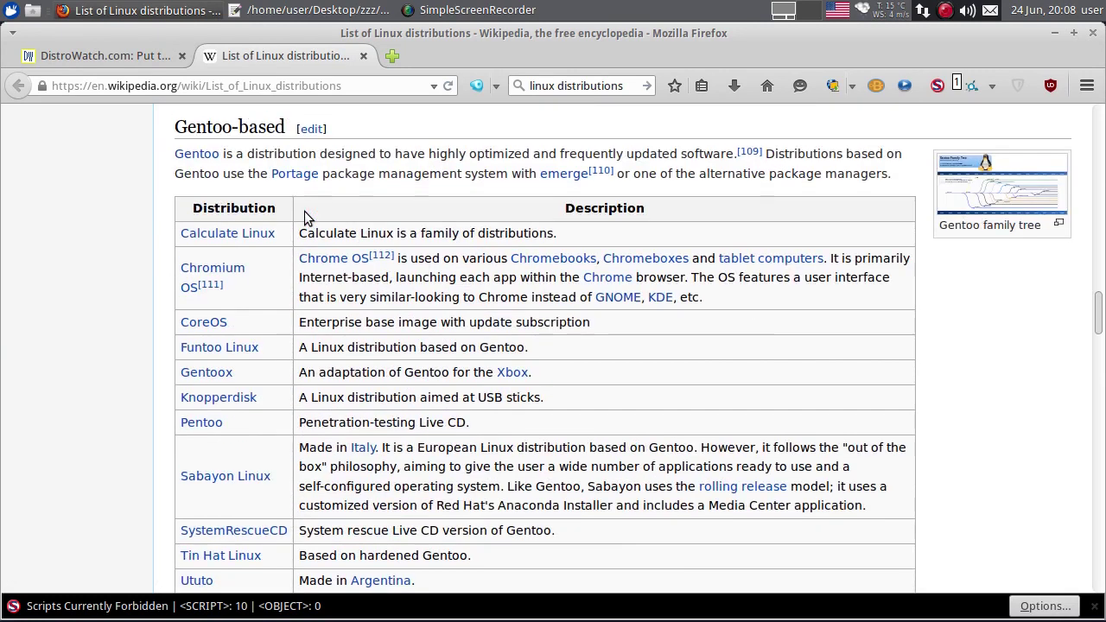
pyautogui.scroll(-2, 305, 216)
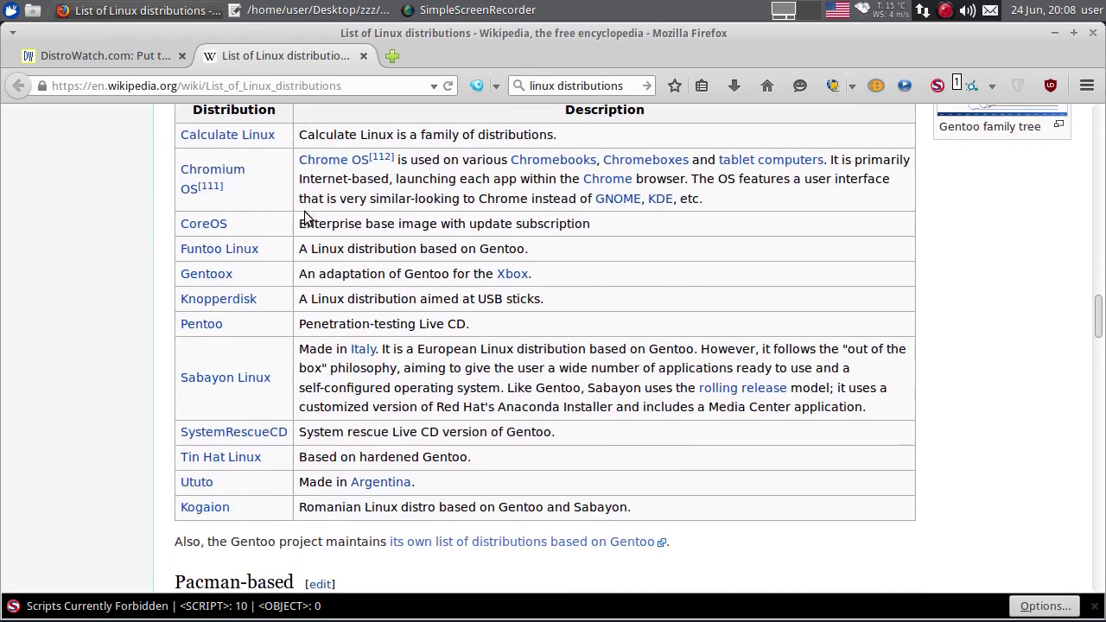
pyautogui.scroll(-3, 305, 216)
# Review the Pacman-based distributions and the Arch-based table beneath them.
pyautogui.scroll(-3, 304, 216)
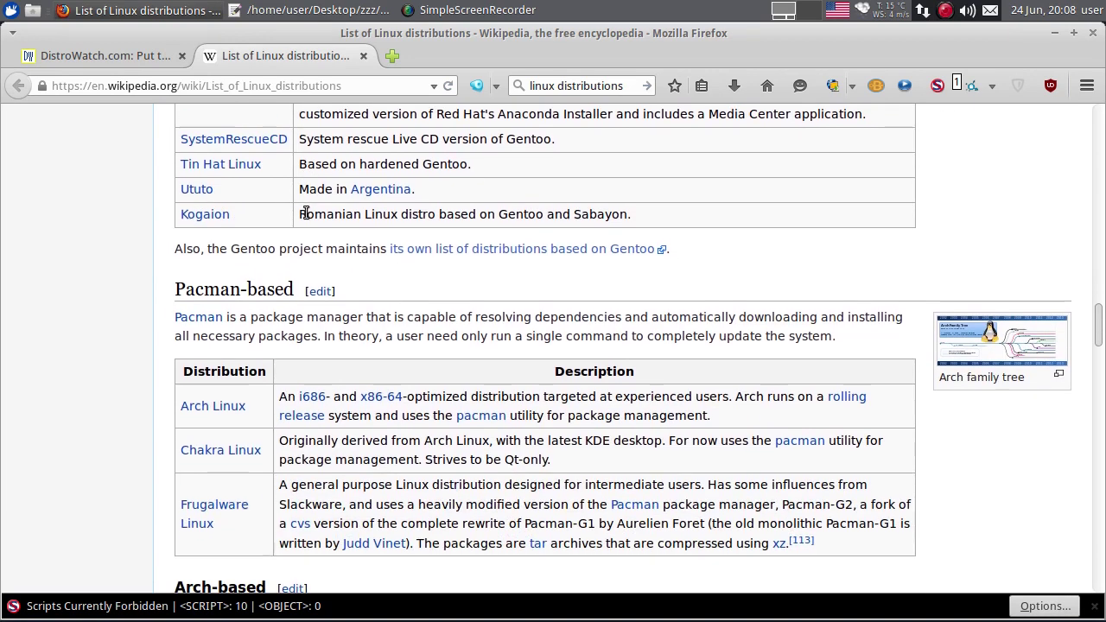
pyautogui.scroll(-1, 305, 213)
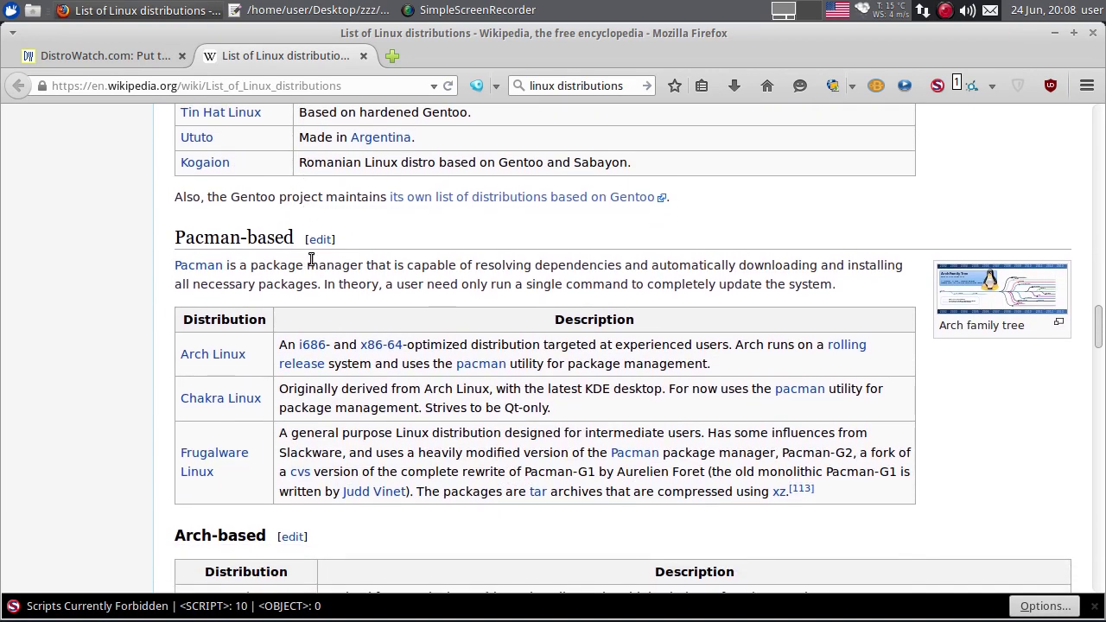
pyautogui.scroll(-6, 340, 331)
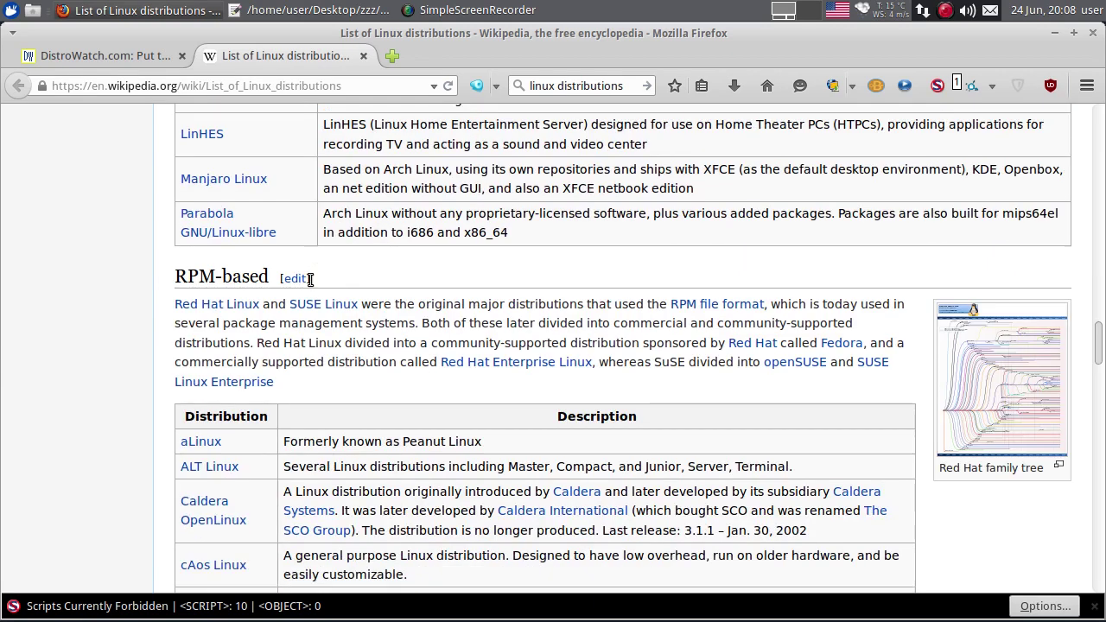
# Review the table of RPM-based distributions, from aLinux to YOPER.
pyautogui.scroll(-5, 254, 232)
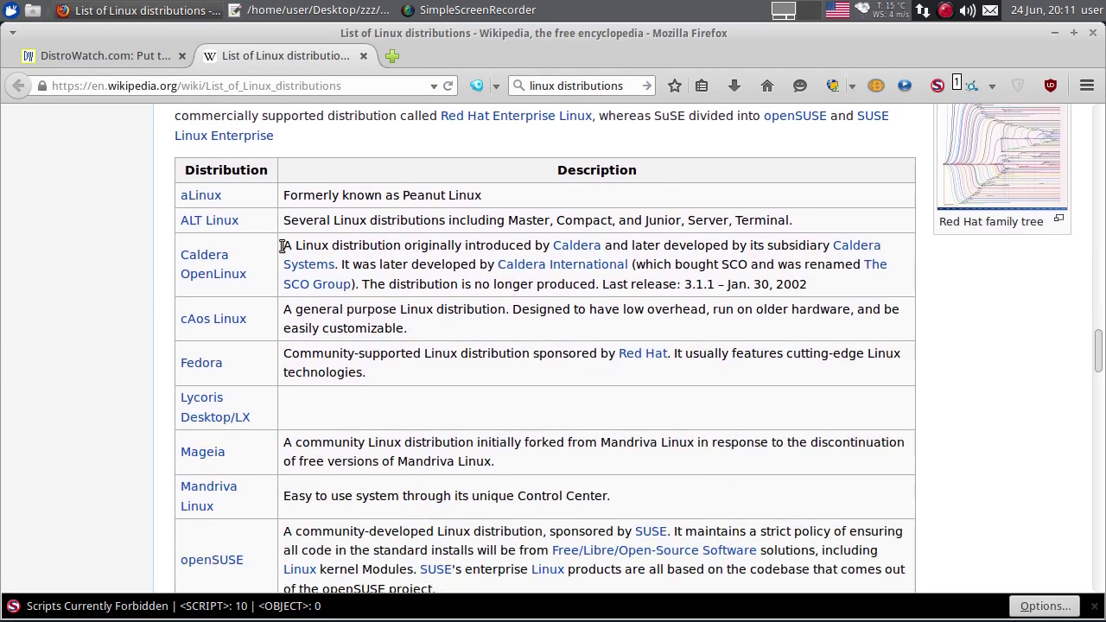
pyautogui.scroll(-4, 254, 232)
pyautogui.scroll(-3, 254, 231)
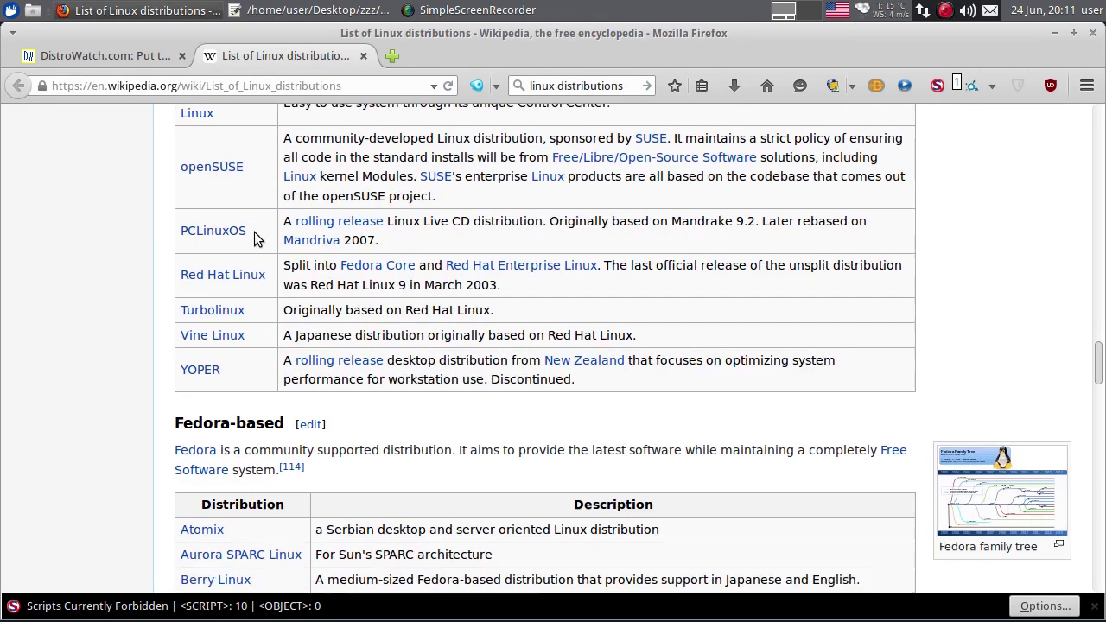
# Examine the Fedora-based and RHEL-based distribution tables, continuing to the Mandriva Linux-based section.
pyautogui.scroll(-4, 254, 232)
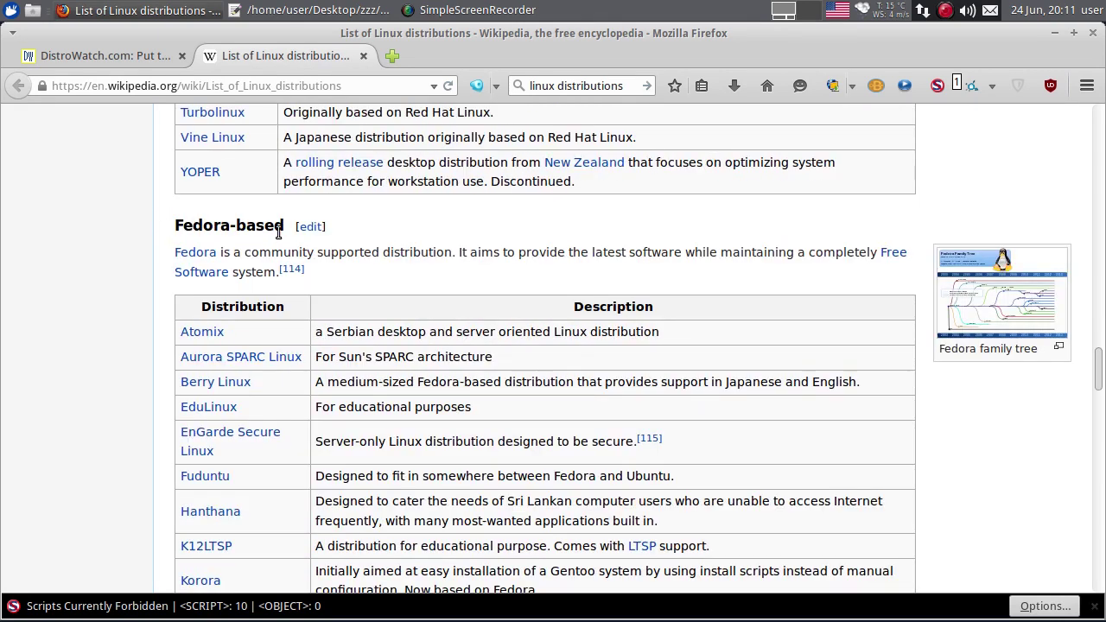
pyautogui.scroll(-4, 272, 247)
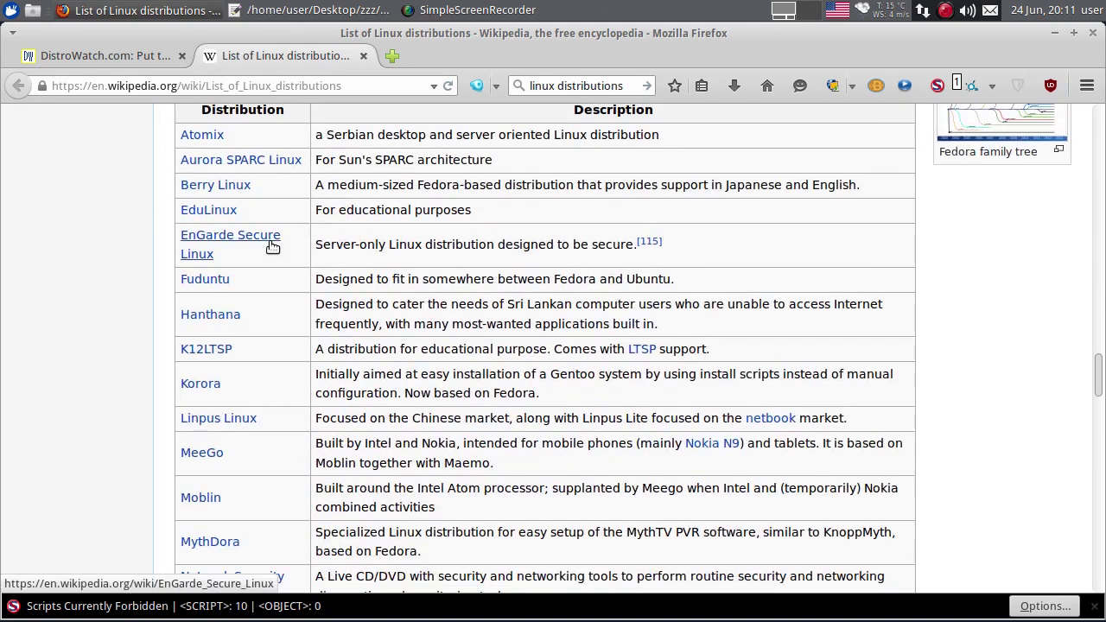
pyautogui.scroll(-6, 272, 248)
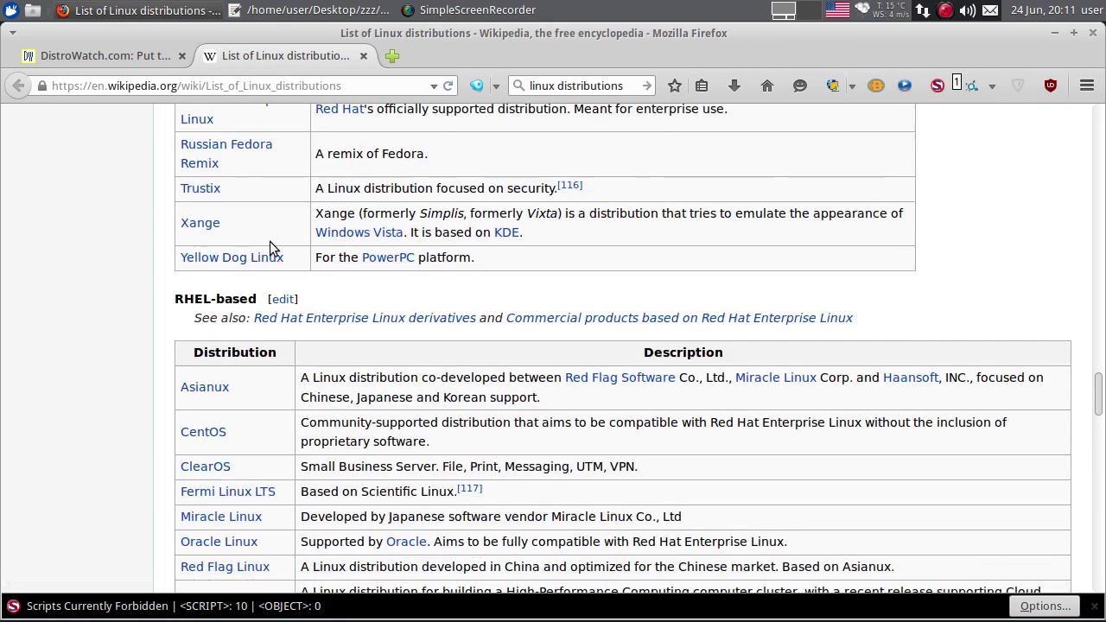
pyautogui.scroll(-1, 270, 244)
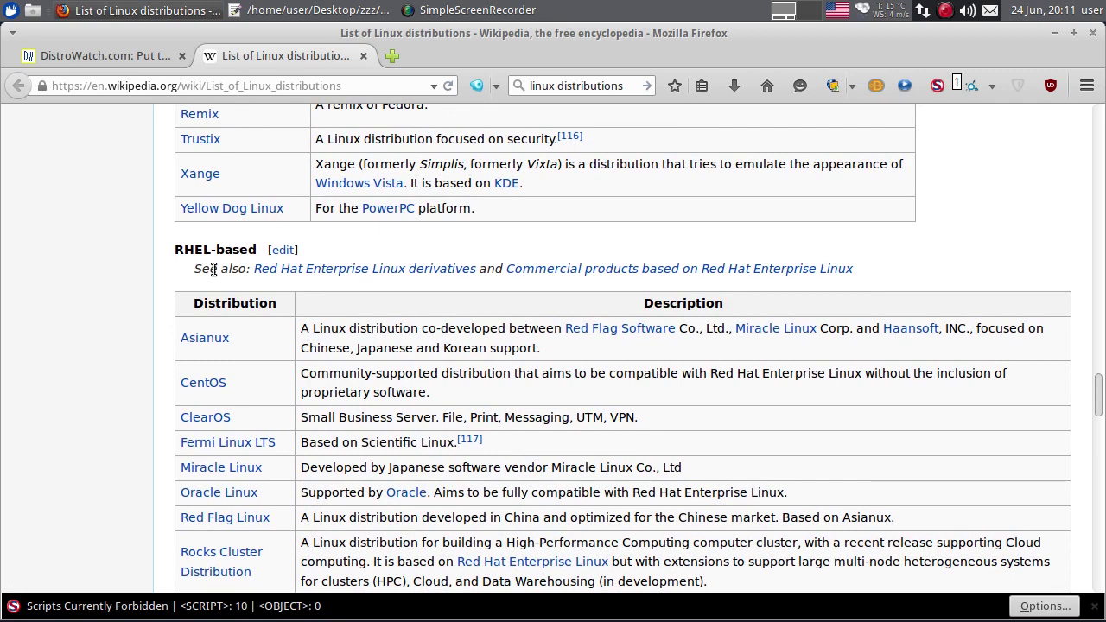
pyautogui.scroll(-8, 213, 269)
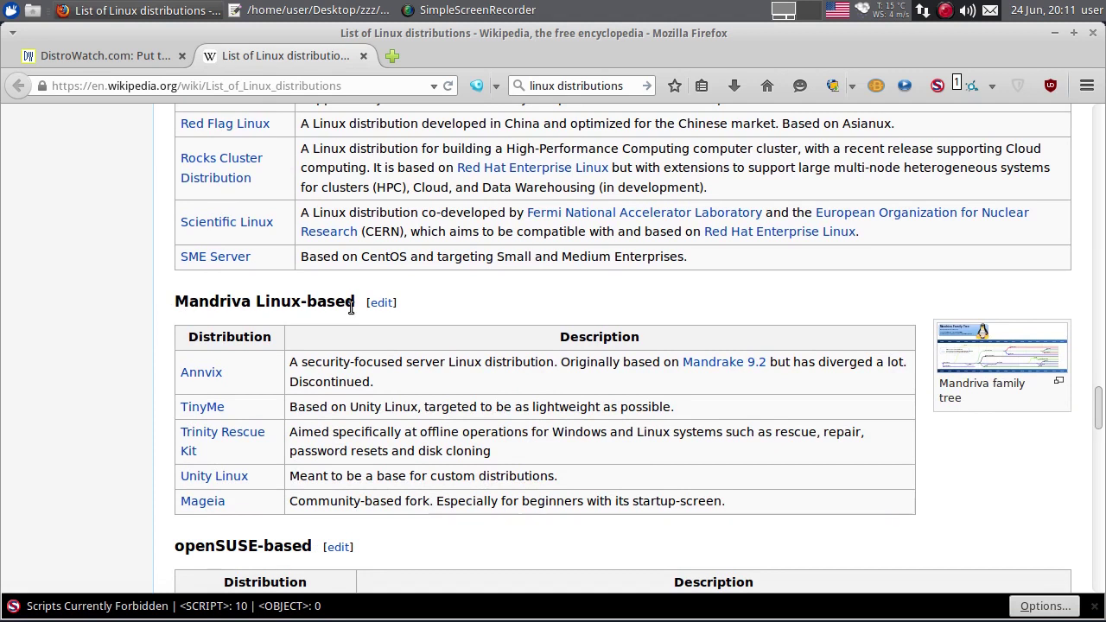
# Review the openSUSE-based, Slackware-based and Slax-based distribution tables.
pyautogui.scroll(-4, 351, 307)
pyautogui.scroll(-4, 328, 308)
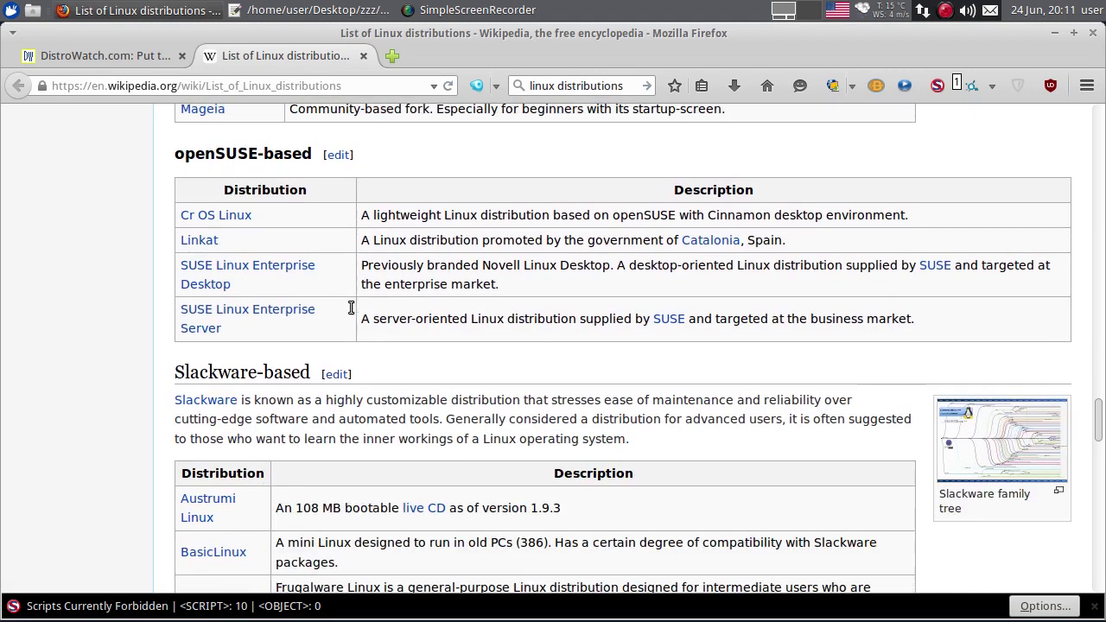
pyautogui.scroll(-5, 380, 313)
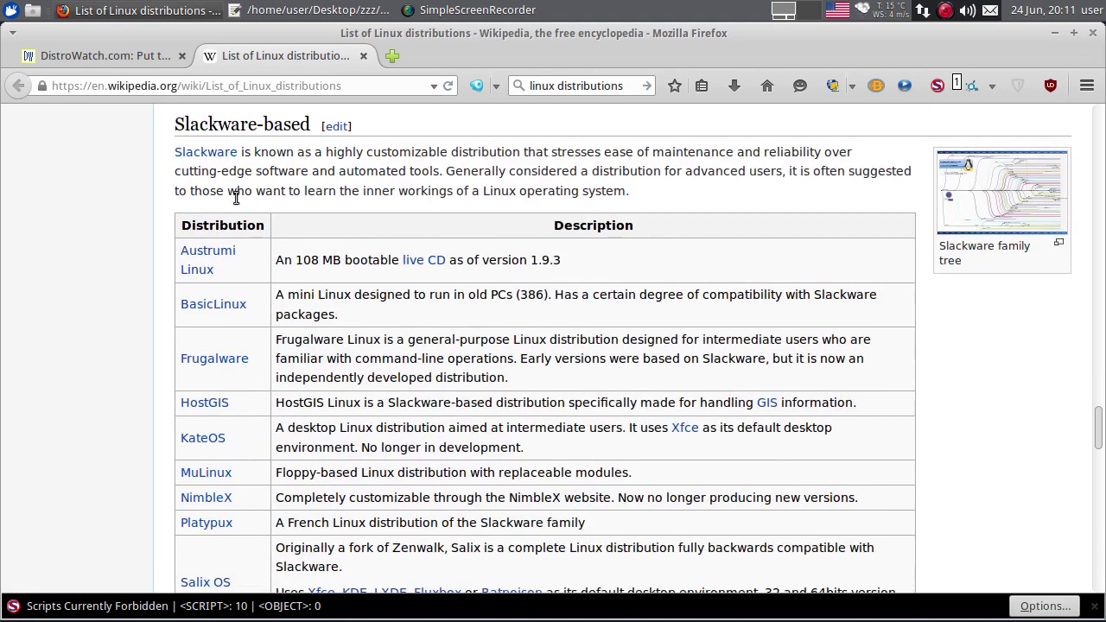
pyautogui.scroll(-16, 349, 228)
pyautogui.scroll(-6, 350, 228)
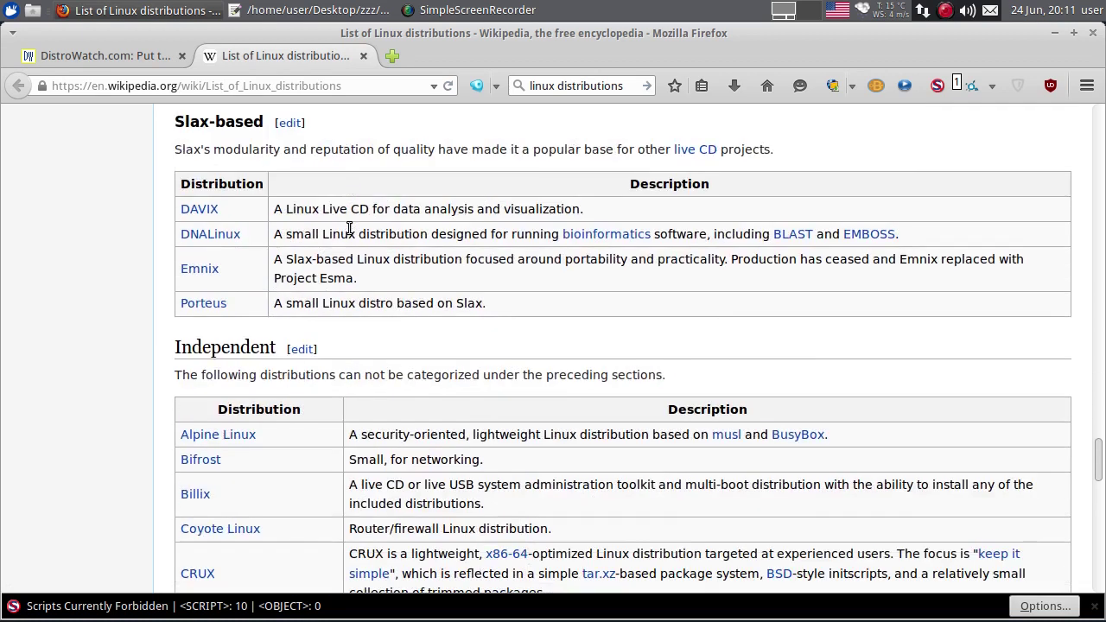
# Review the table of independent distributions and the See also and References lists that follow it.
pyautogui.scroll(-5, 349, 228)
pyautogui.scroll(3, 349, 228)
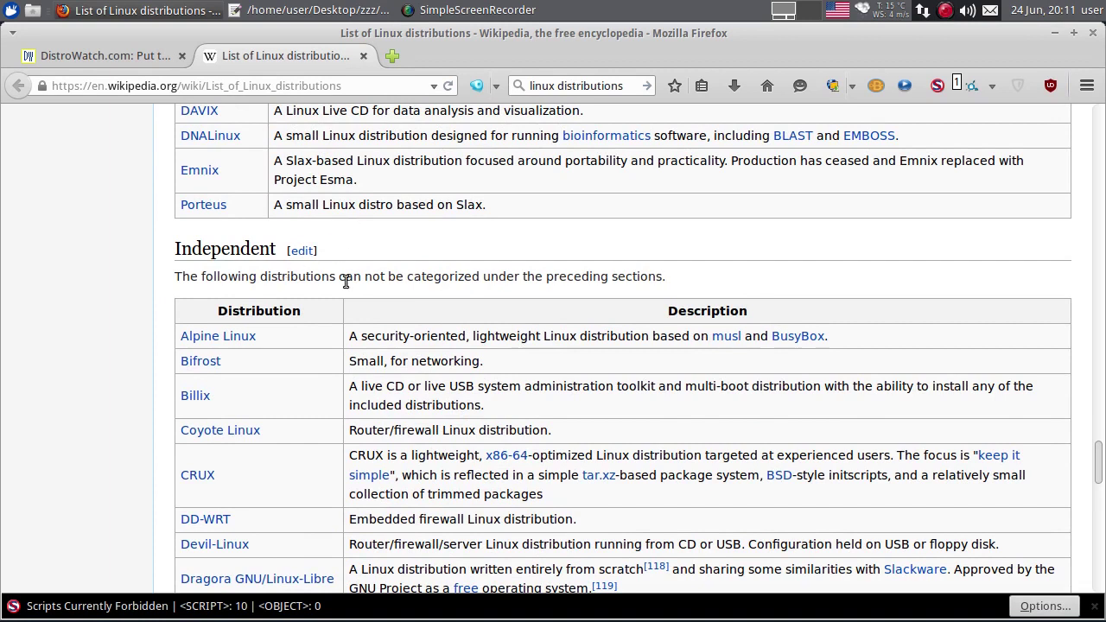
pyautogui.scroll(-4, 461, 284)
pyautogui.scroll(-10, 461, 284)
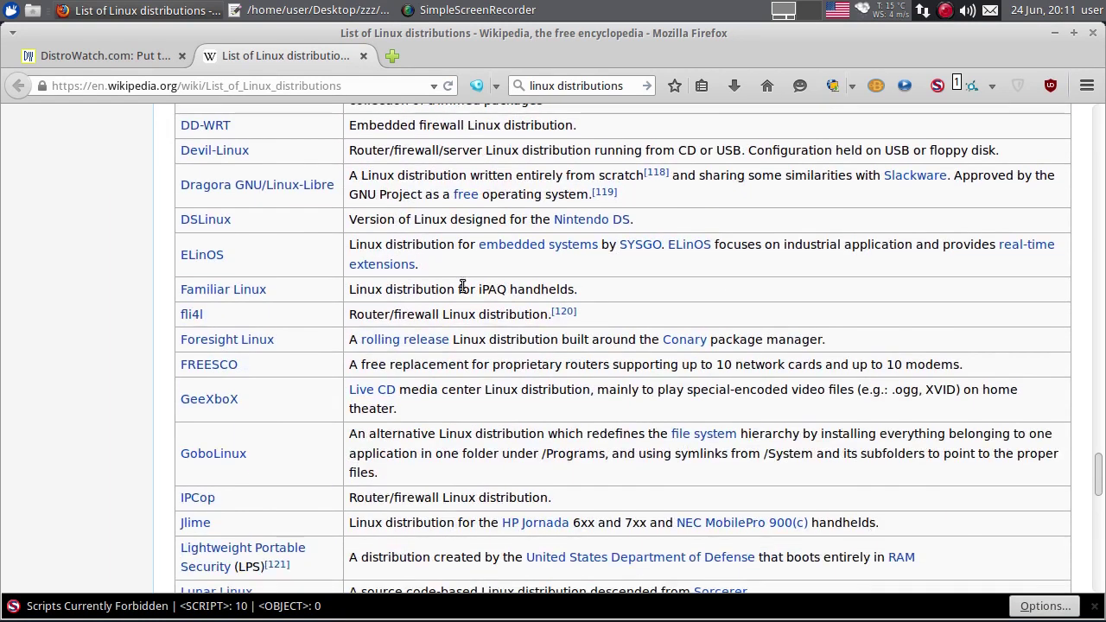
pyautogui.scroll(-12, 461, 285)
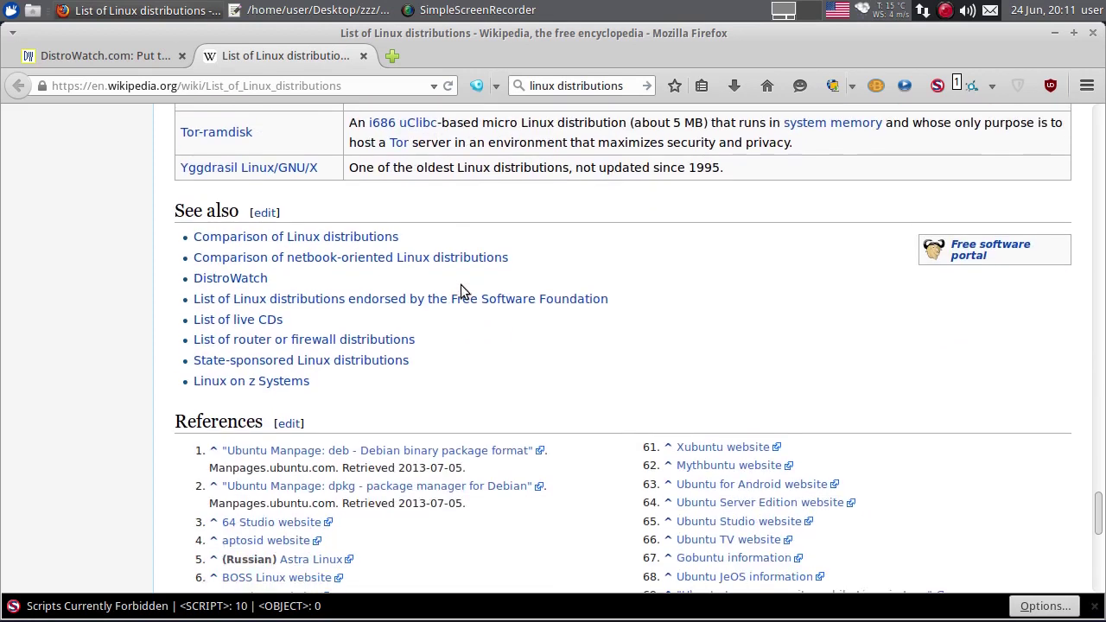
pyautogui.scroll(-12, 460, 292)
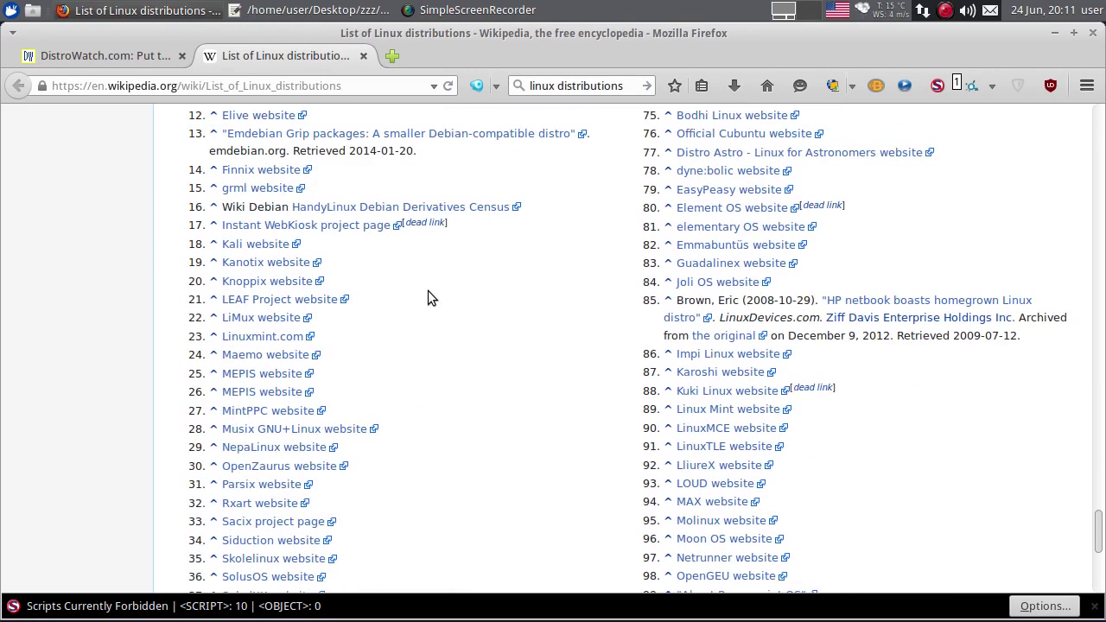
pyautogui.scroll(-9, 428, 290)
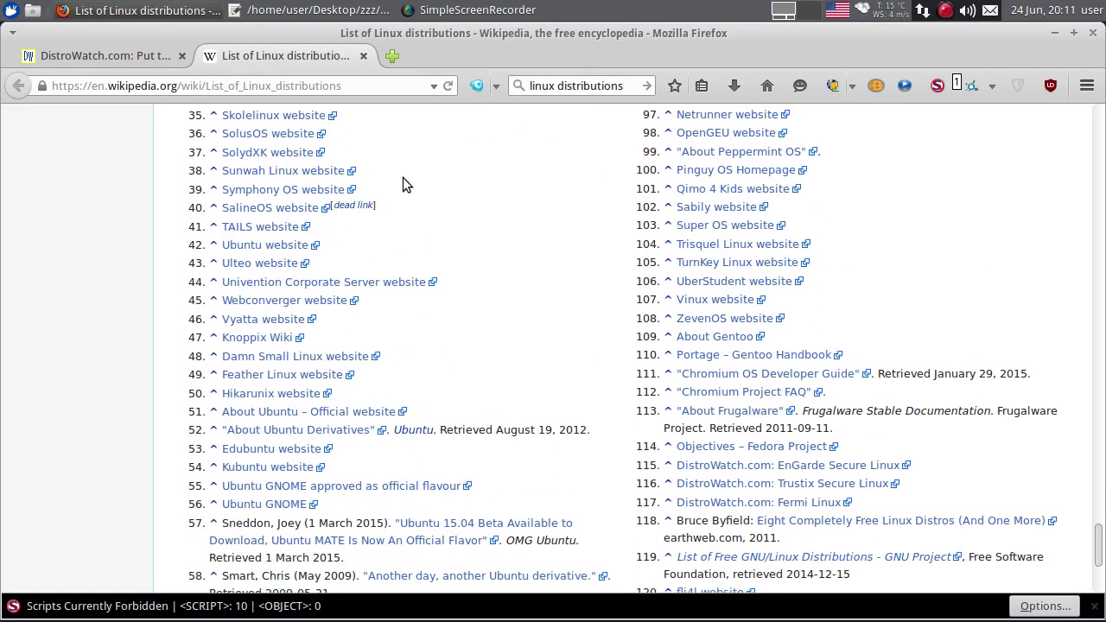
# Close the Wikipedia article and look through the DistroWatch home page's latest news and page hit ranking.
pyautogui.click(363, 55)
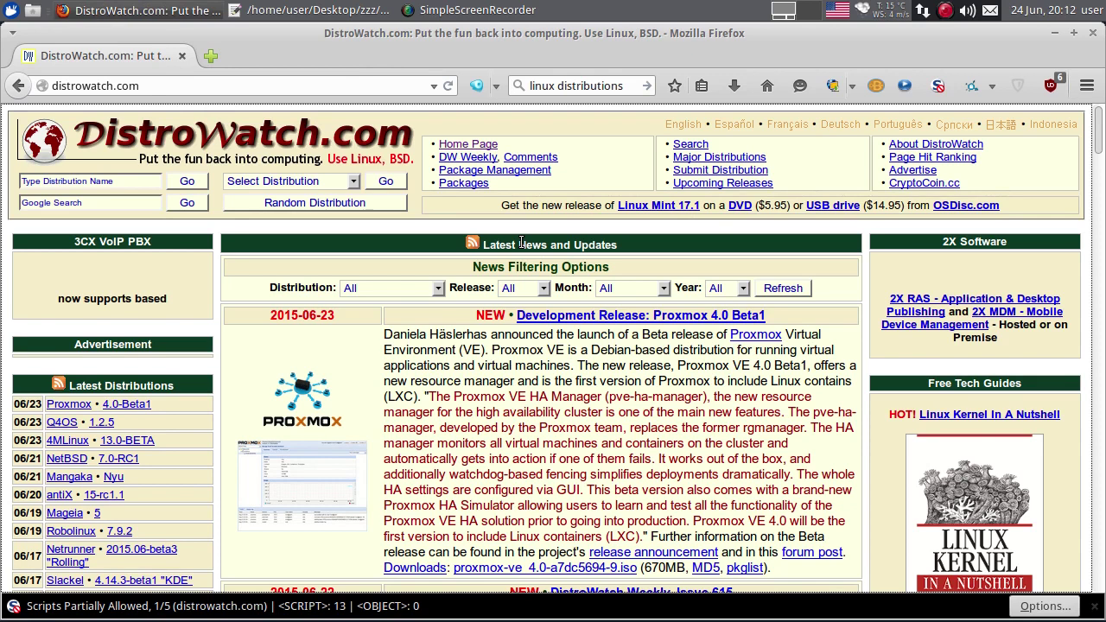
pyautogui.scroll(-5, 521, 242)
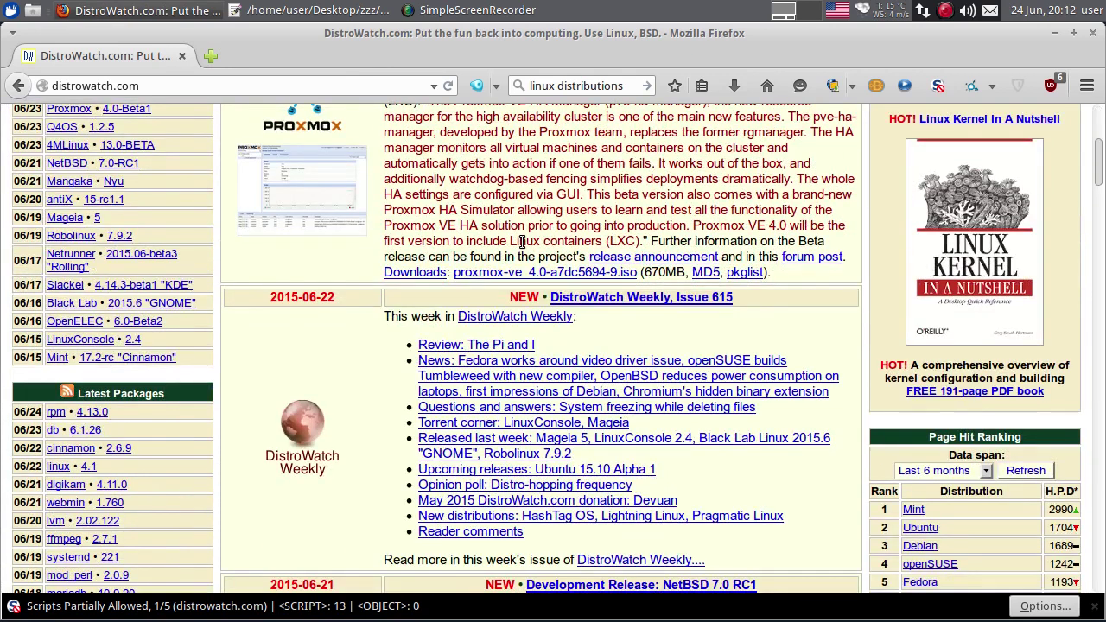
pyautogui.scroll(-5, 522, 241)
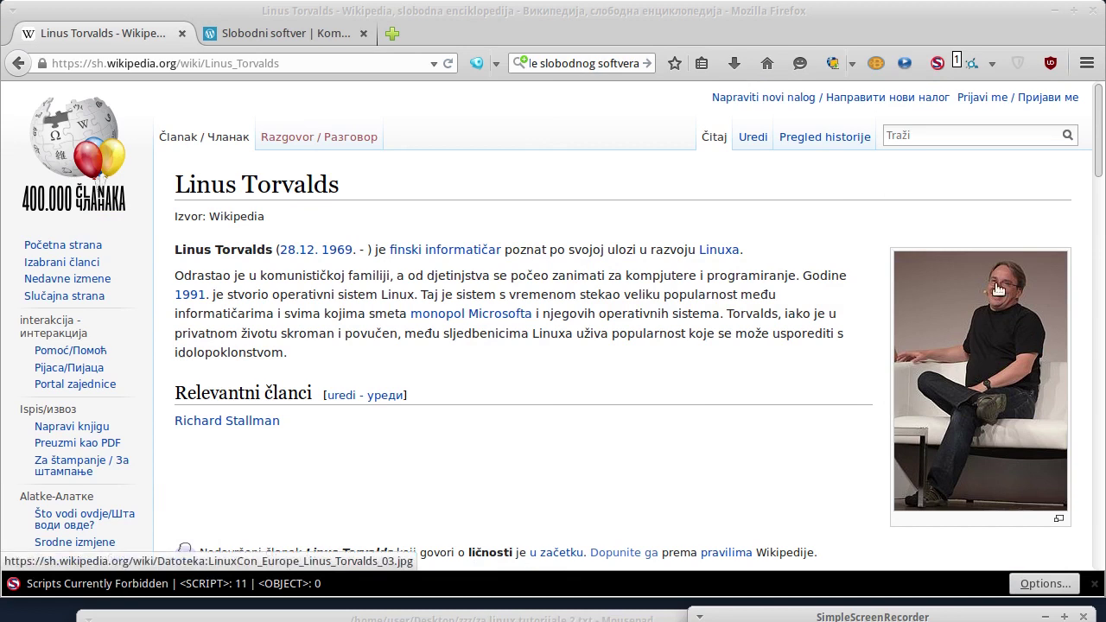
# View the enlarged photo from the Linus Torvalds Wikipedia article and return to the article.
pyautogui.click(1018, 352)
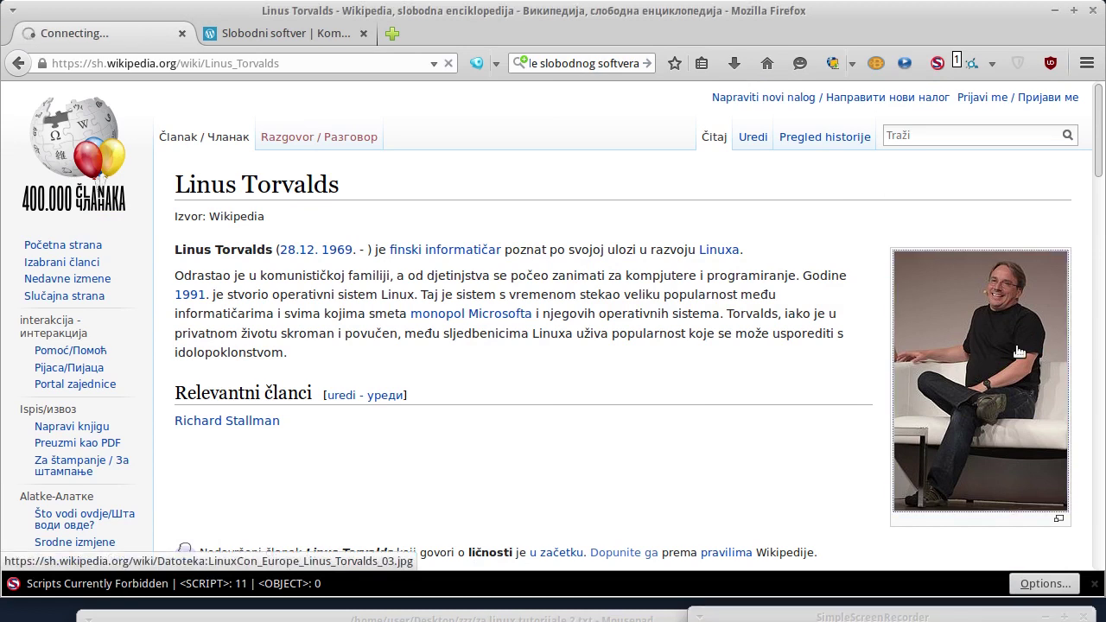
pyautogui.scroll(-3, 1018, 351)
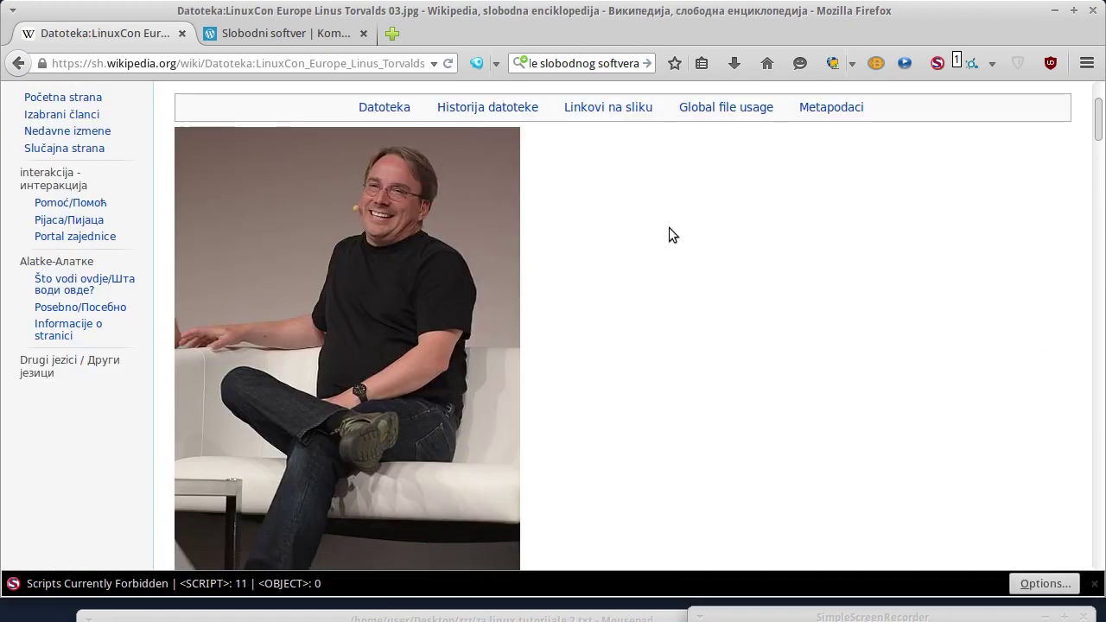
pyautogui.click(16, 71)
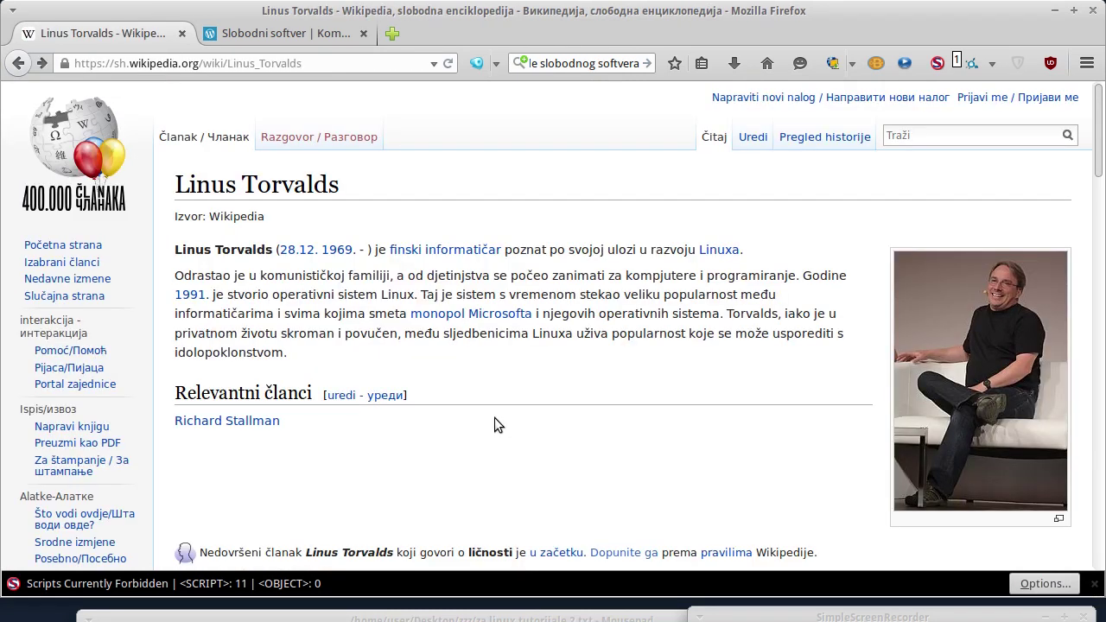
# Open the related Richard Stallman article, view its enlarged portrait and return to the article.
pyautogui.click(263, 423)
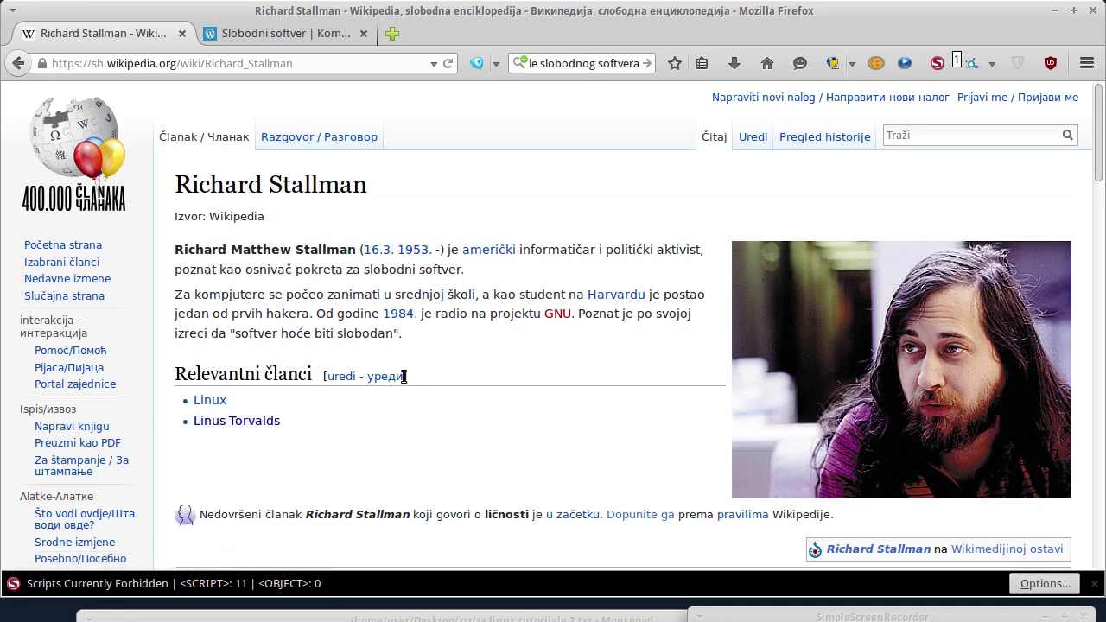
pyautogui.click(989, 389)
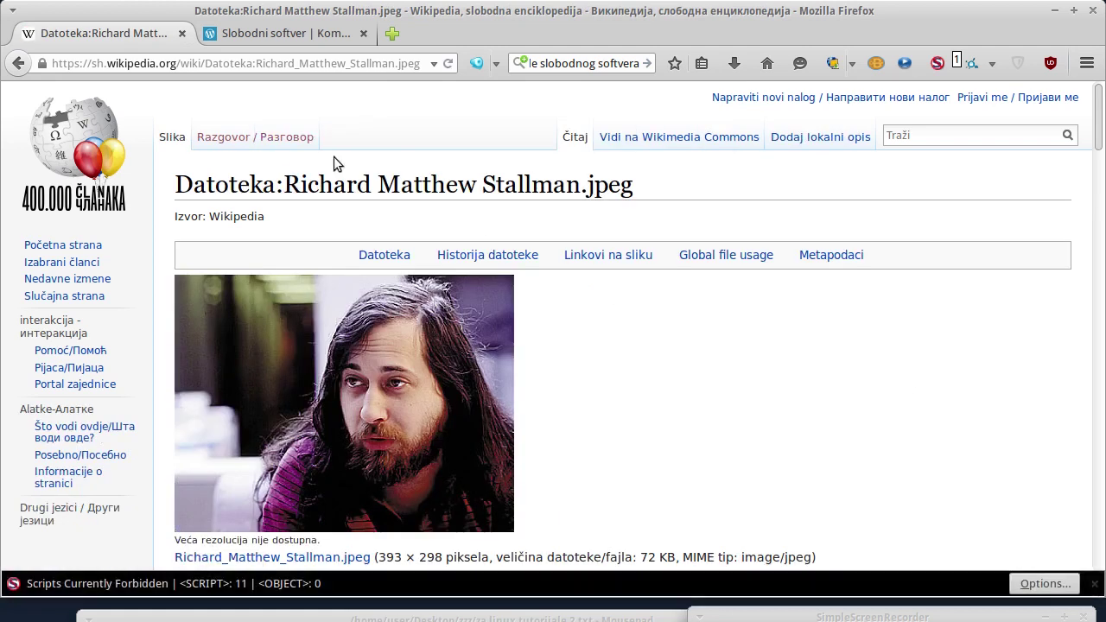
pyautogui.click(15, 66)
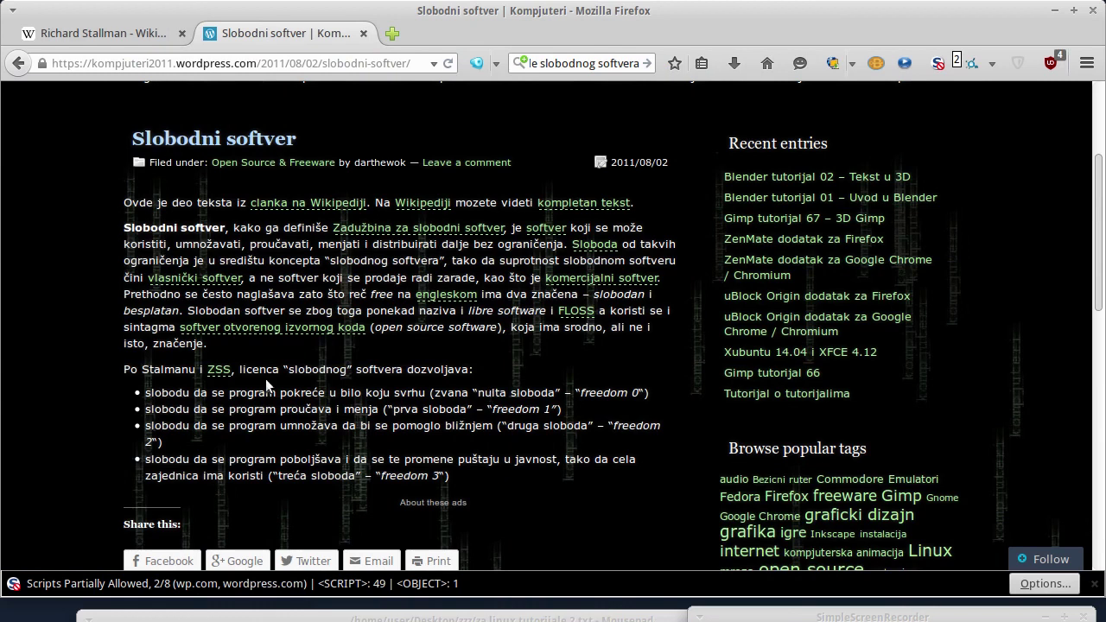
# Highlight the first three software freedoms one by one in the "Slobodni softver" article, clearing each selection.
pyautogui.moveTo(147, 394); pyautogui.dragTo(428, 395)
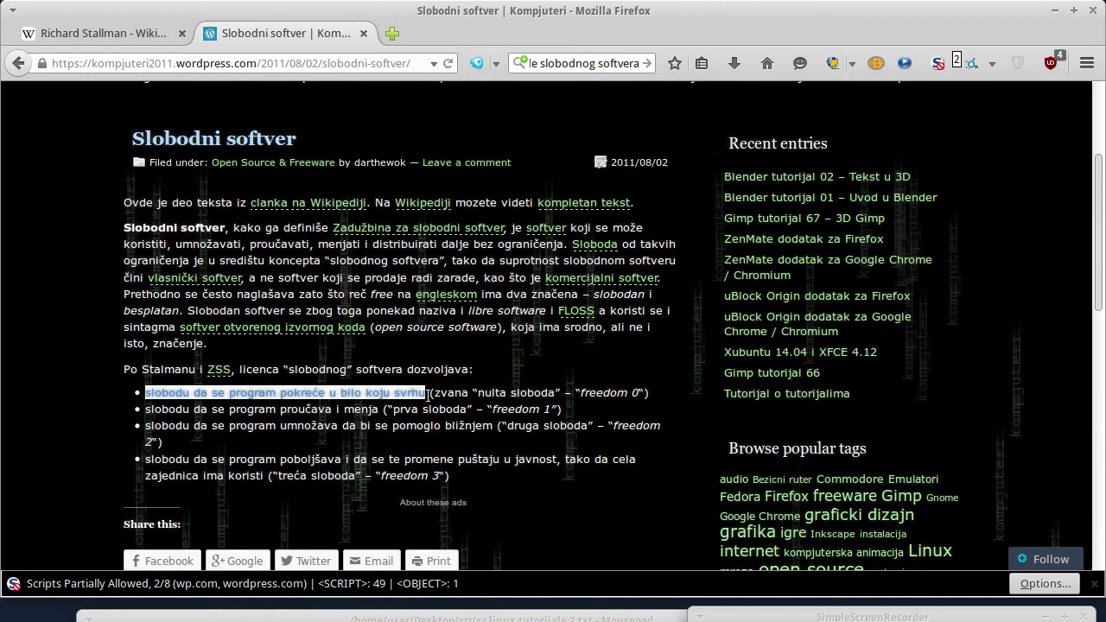
pyautogui.click(429, 395)
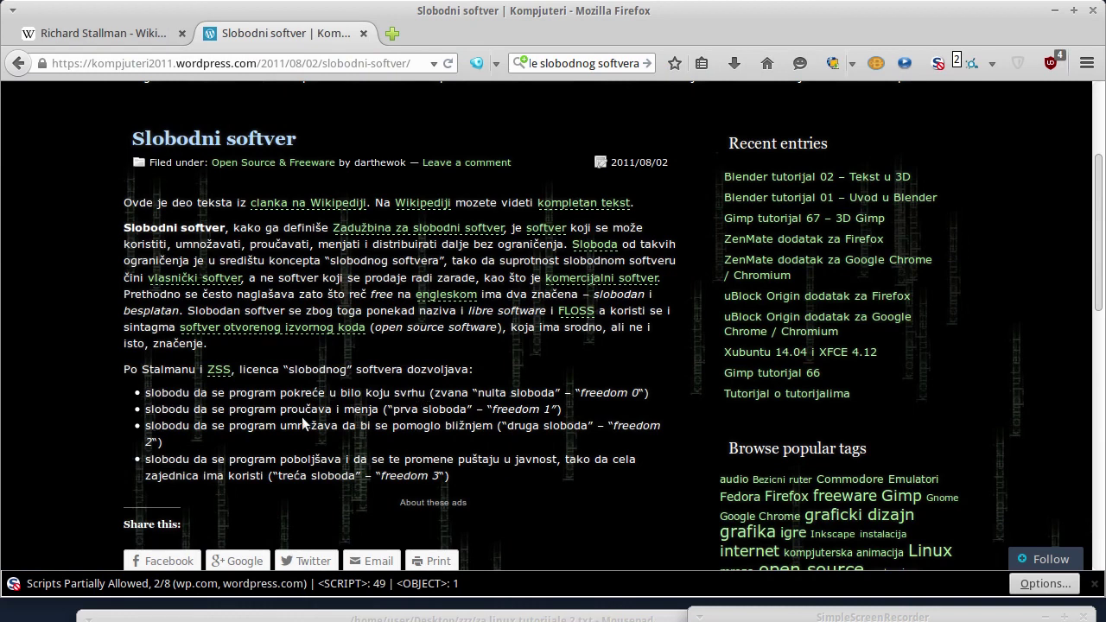
pyautogui.moveTo(147, 412); pyautogui.dragTo(382, 411)
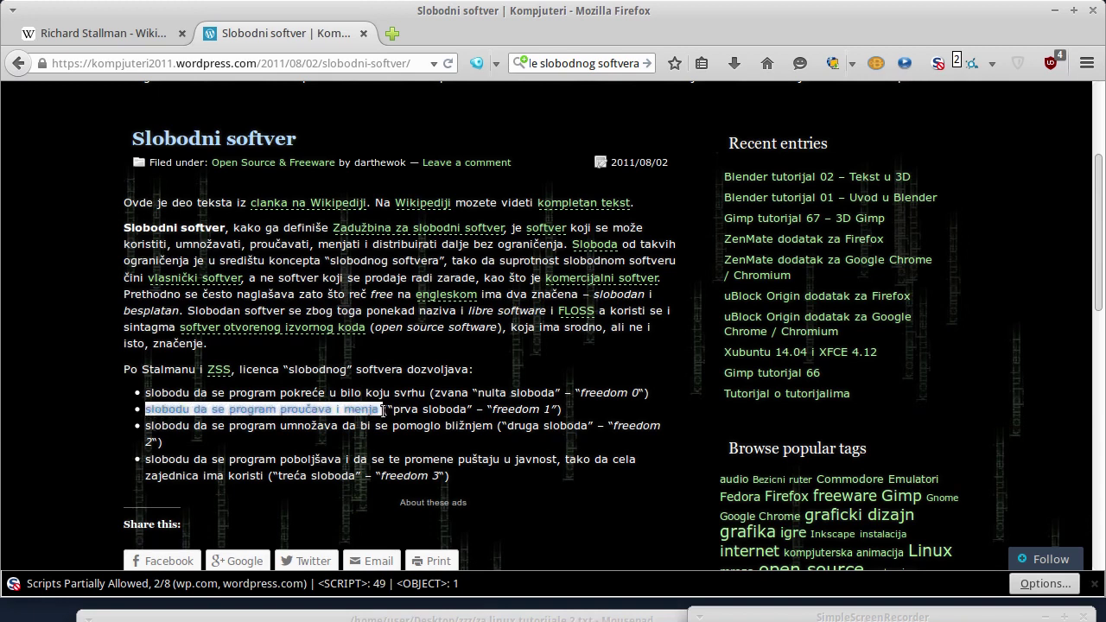
pyautogui.click(383, 411)
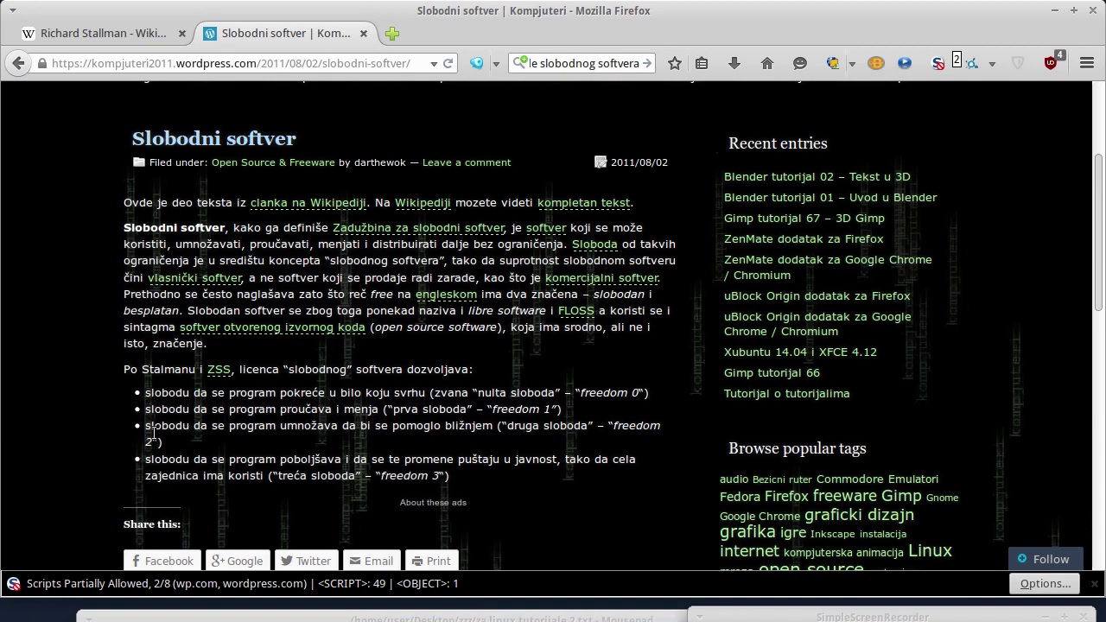
pyautogui.moveTo(145, 425); pyautogui.dragTo(493, 427)
pyautogui.click(461, 429)
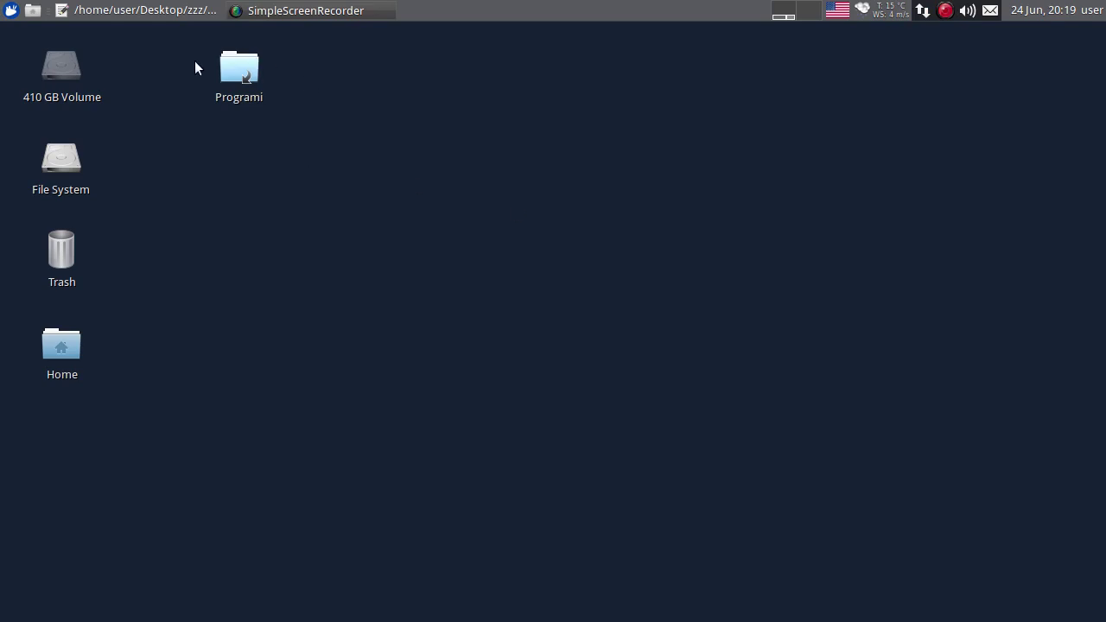
# Browse the complete list of installed applications in the desktop's application launcher.
pyautogui.click(11, 11)
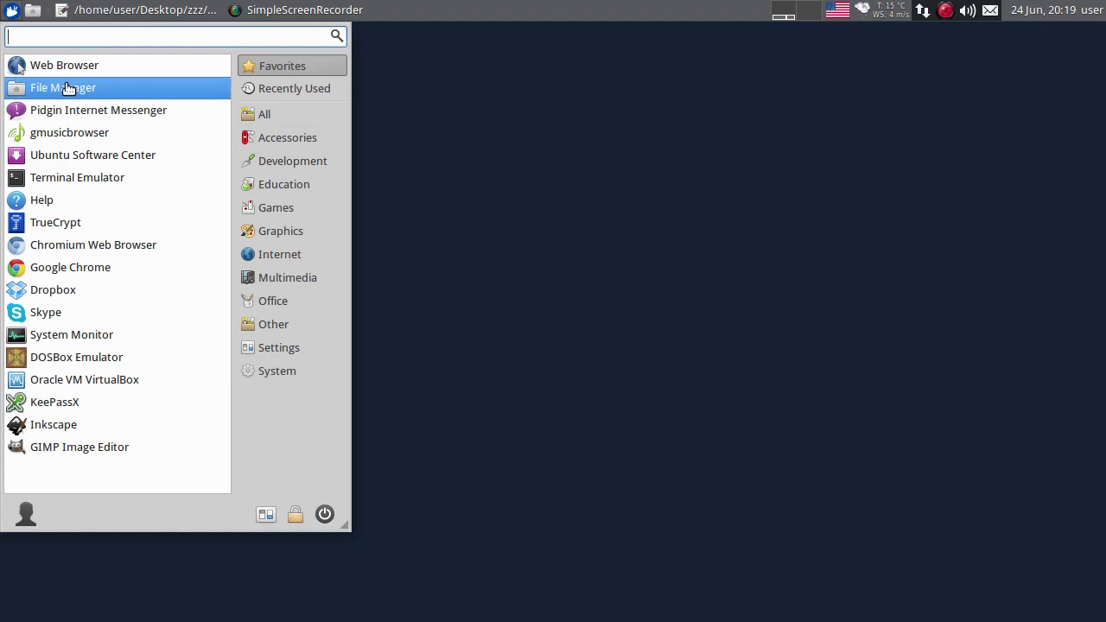
pyautogui.click(297, 120)
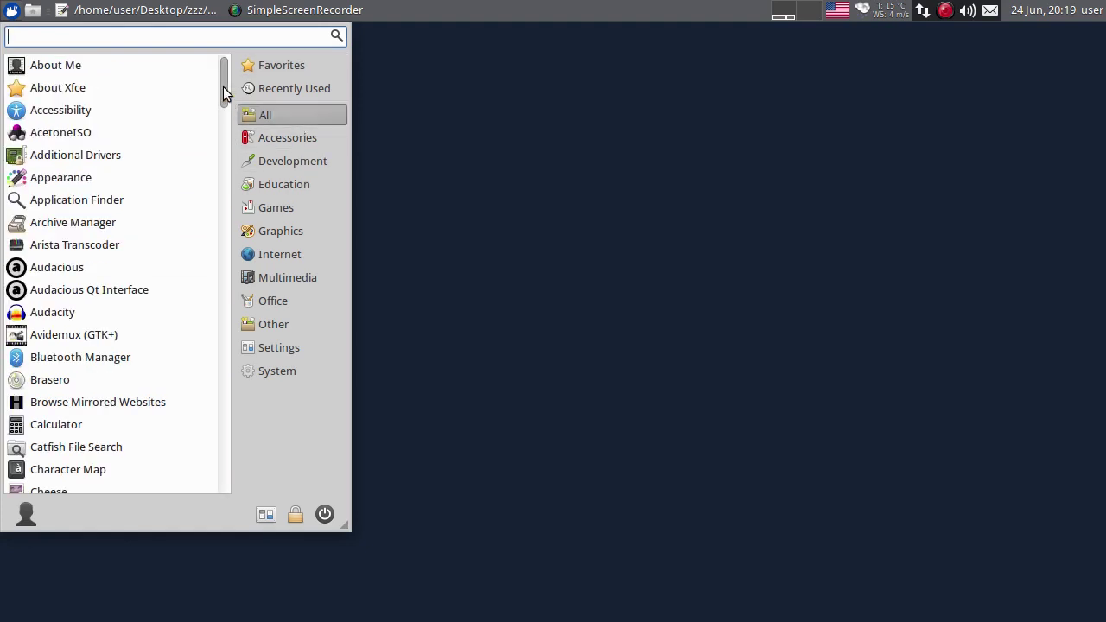
pyautogui.scroll(-16, 222, 87)
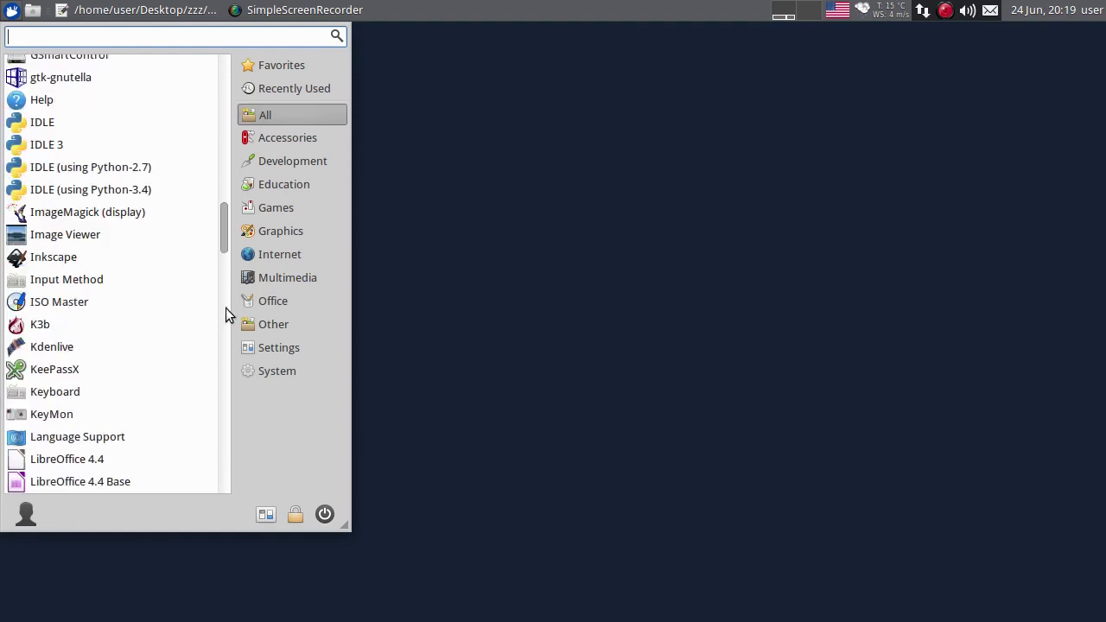
pyautogui.scroll(-13, 226, 259)
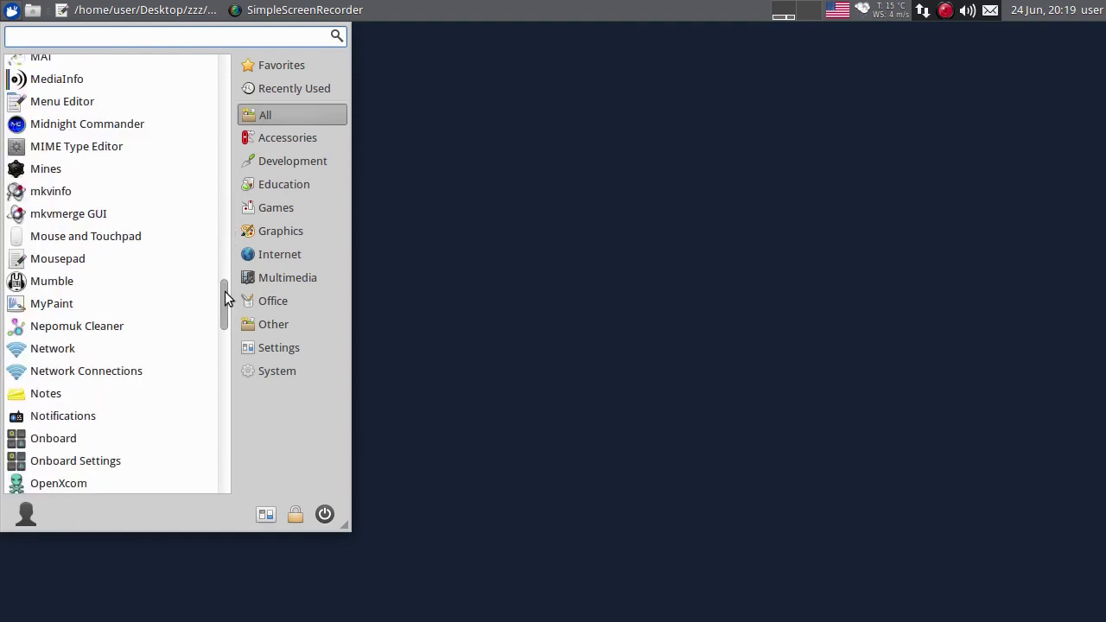
pyautogui.scroll(-8, 224, 344)
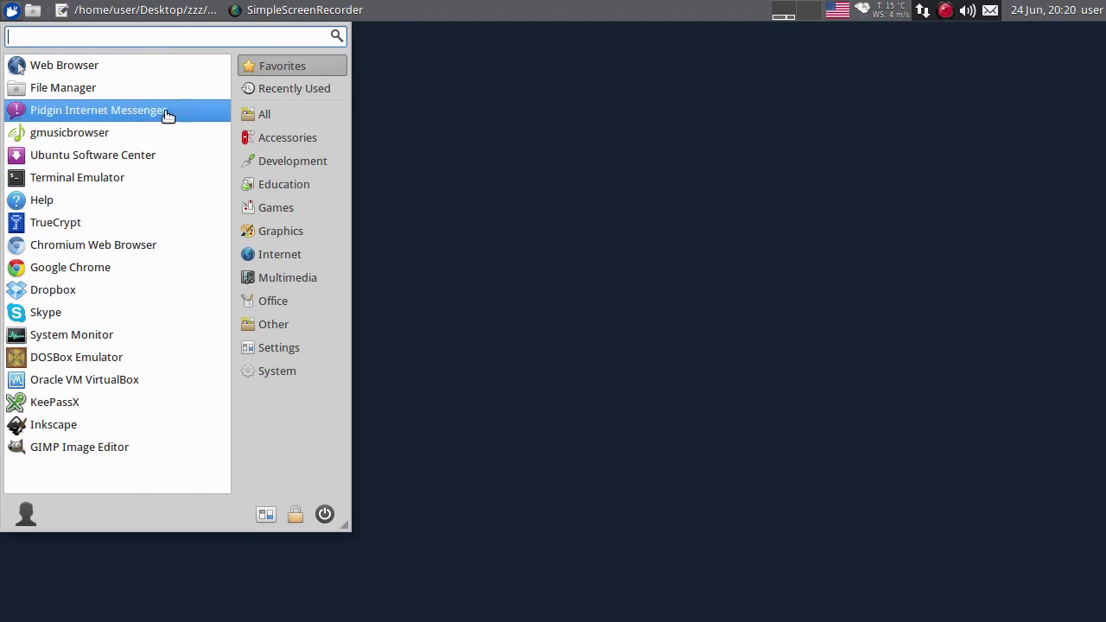
# Launch Ubuntu Software Center in a maximized window and look over its What's New and Top Rated sections.
pyautogui.click(99, 155)
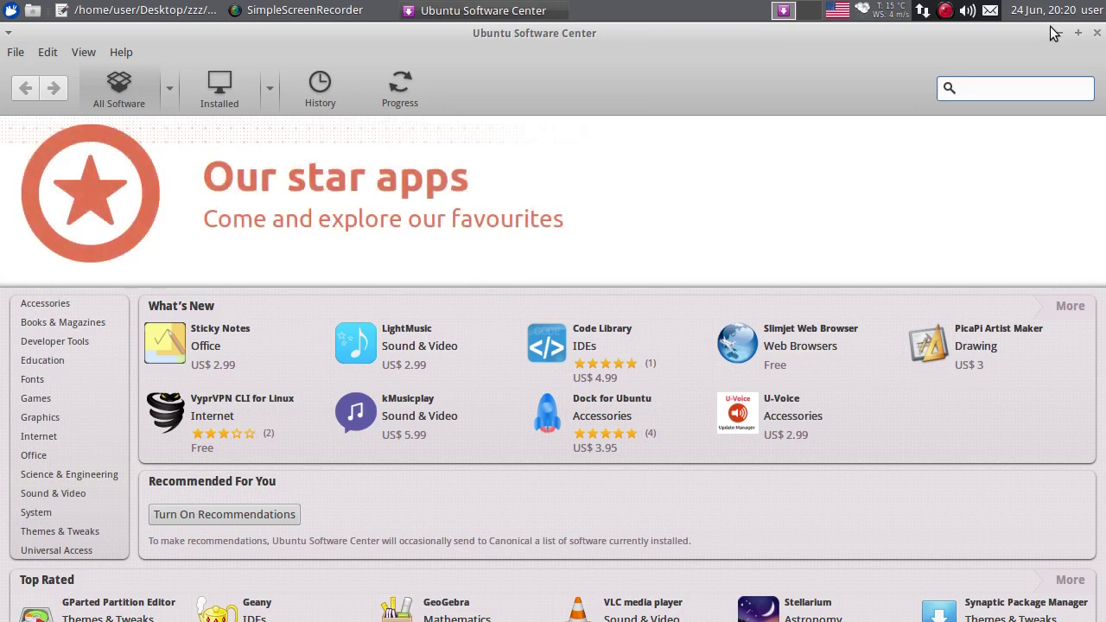
pyautogui.click(1078, 33)
pyautogui.moveTo(833, 118); pyautogui.dragTo(748, 38)
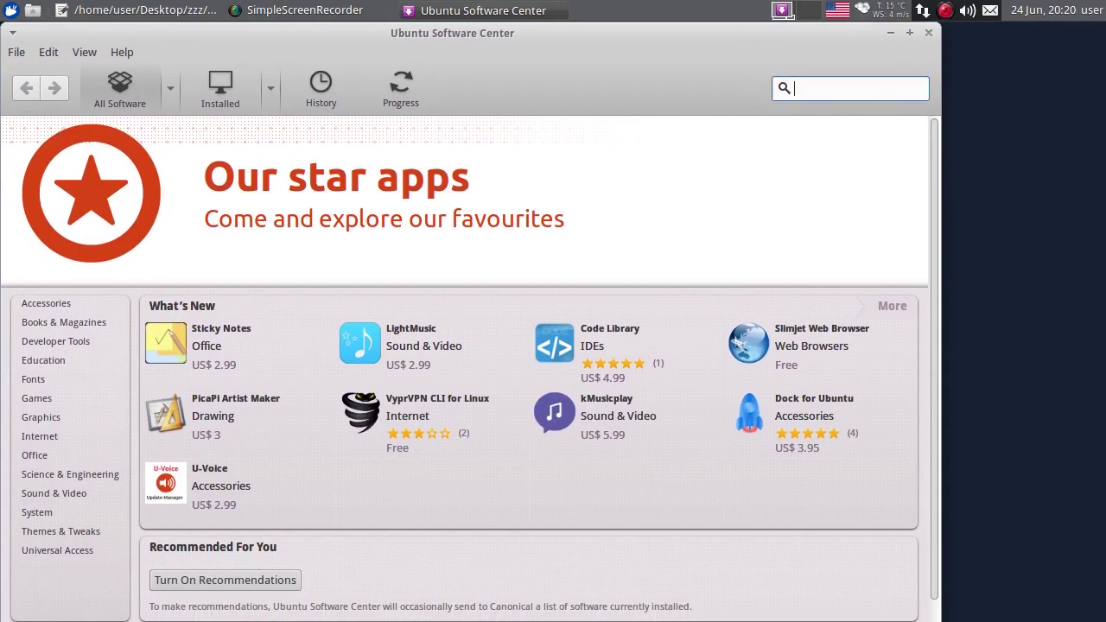
pyautogui.hotkey('alt', 'F10')
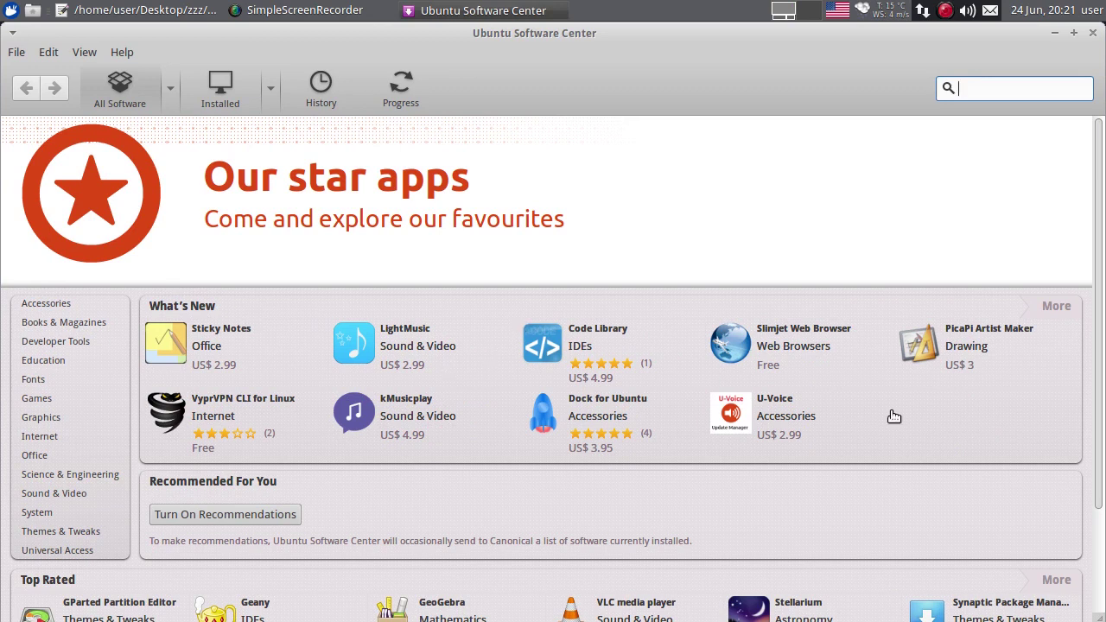
pyautogui.scroll(-3, 923, 400)
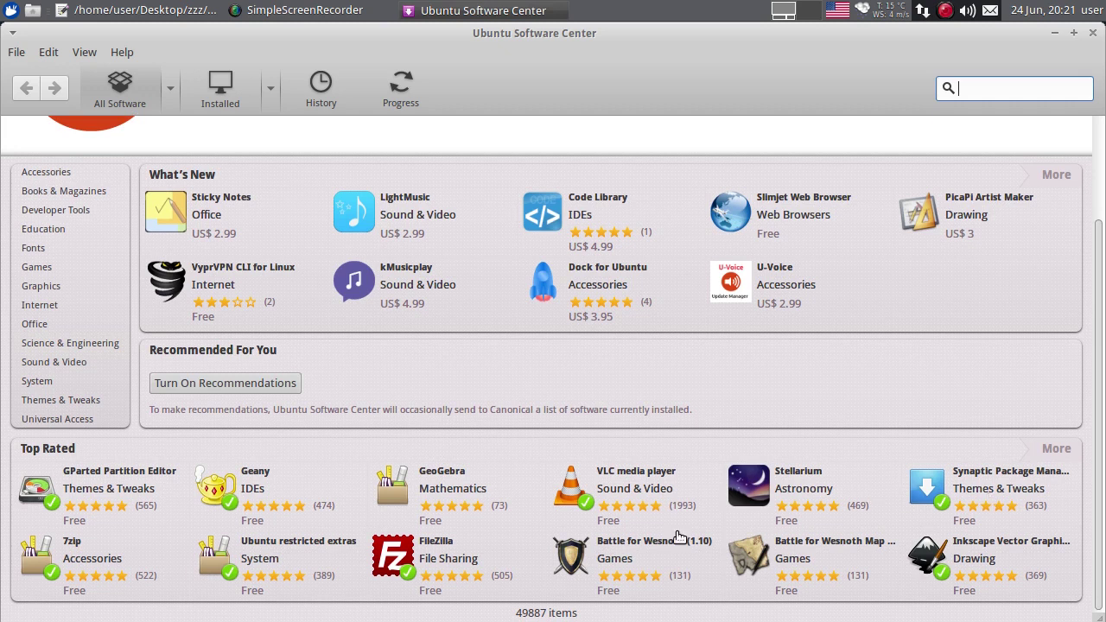
pyautogui.scroll(3, 259, 510)
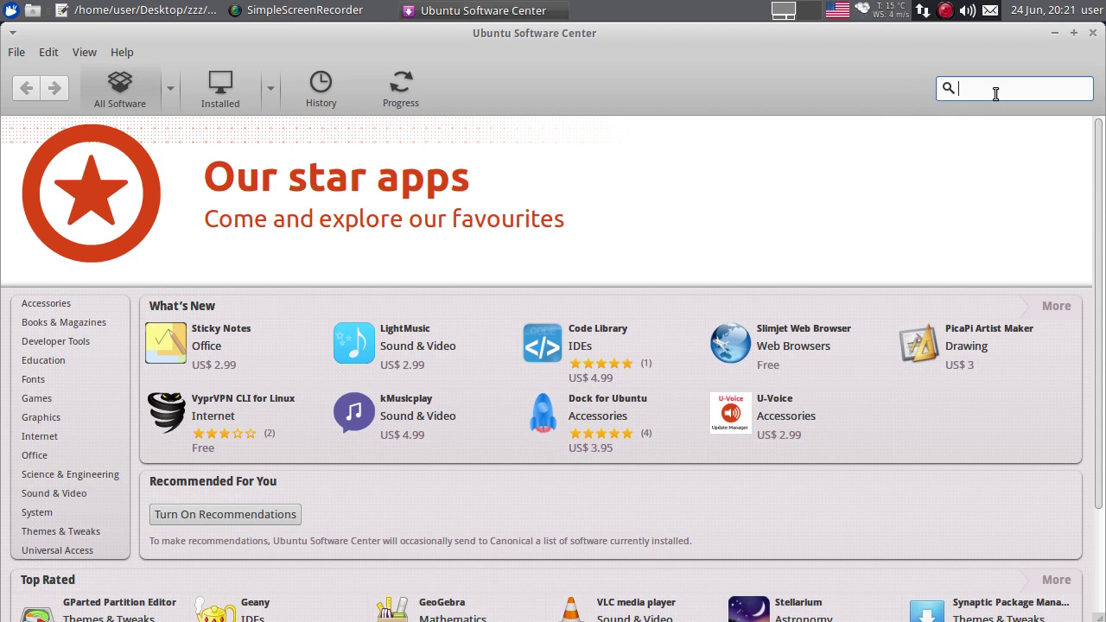
# Search the software catalogue for "gimp" and select GIMP Image Editor in the results.
pyautogui.write('gimp')
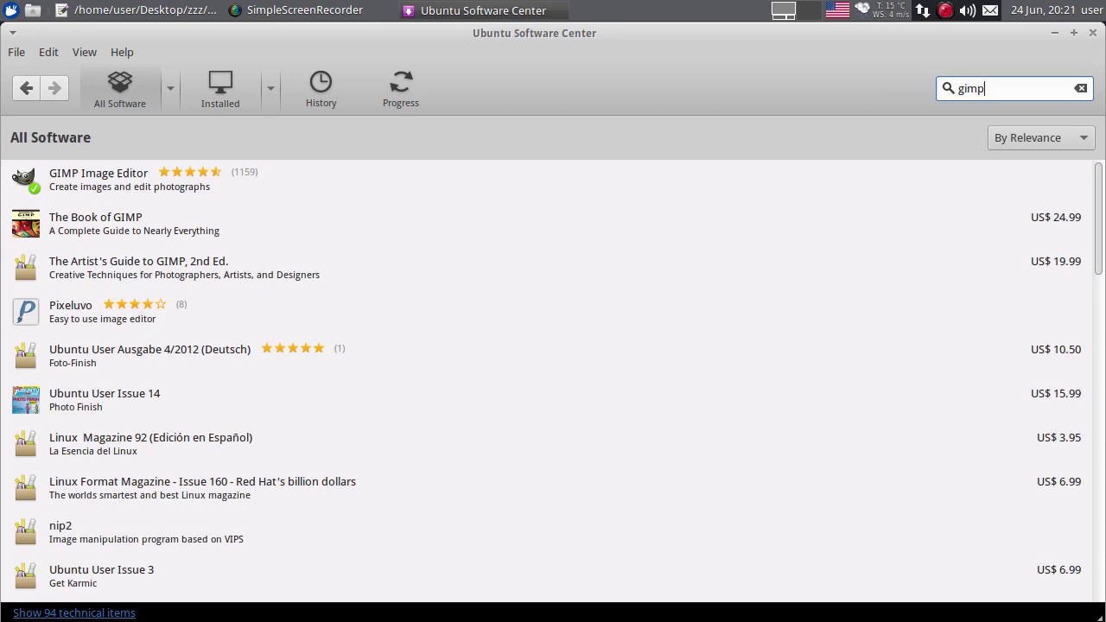
pyautogui.click(112, 178)
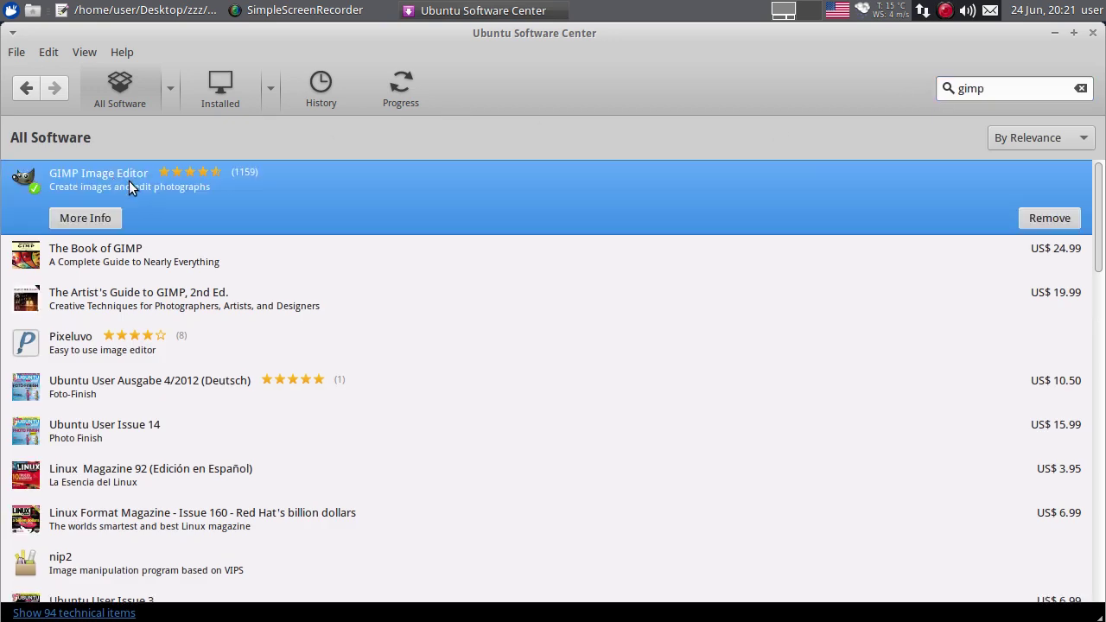
pyautogui.scroll(-1, 100, 223)
pyautogui.scroll(1, 101, 226)
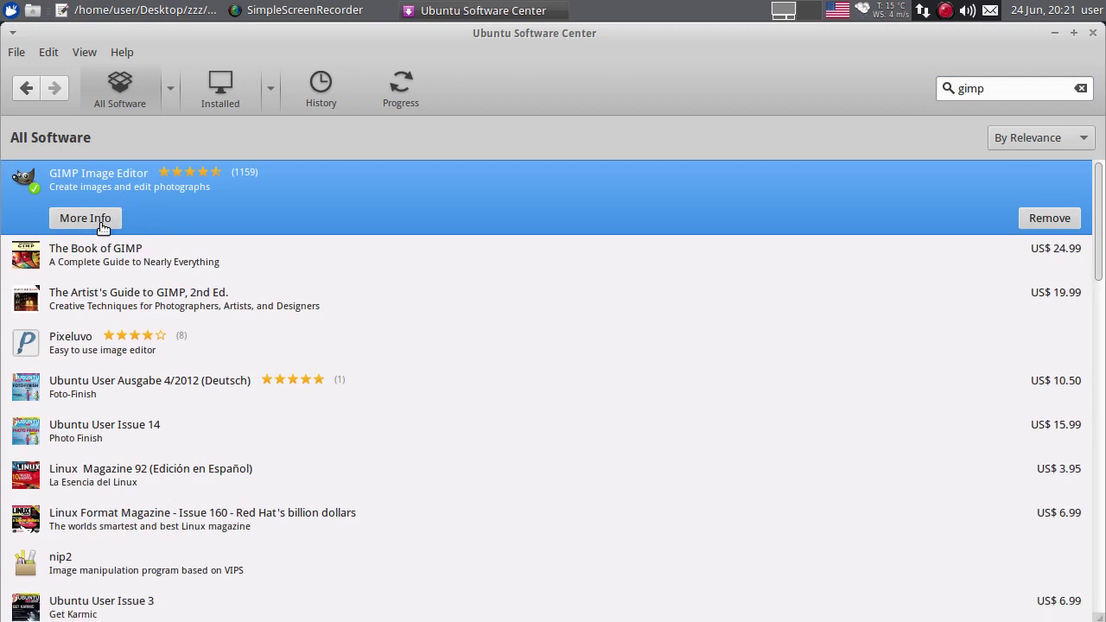
# Open the details page of GIMP Image Editor and look over its description, optional add-ons, version information and reviews.
pyautogui.click(101, 227)
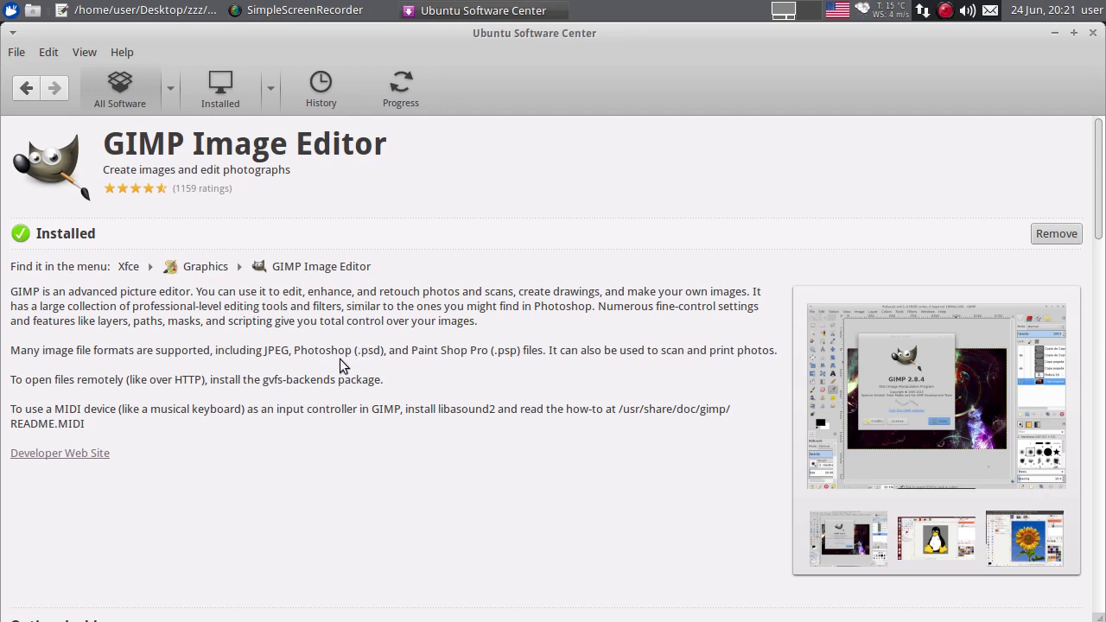
pyautogui.scroll(-4, 339, 359)
pyautogui.scroll(-4, 340, 358)
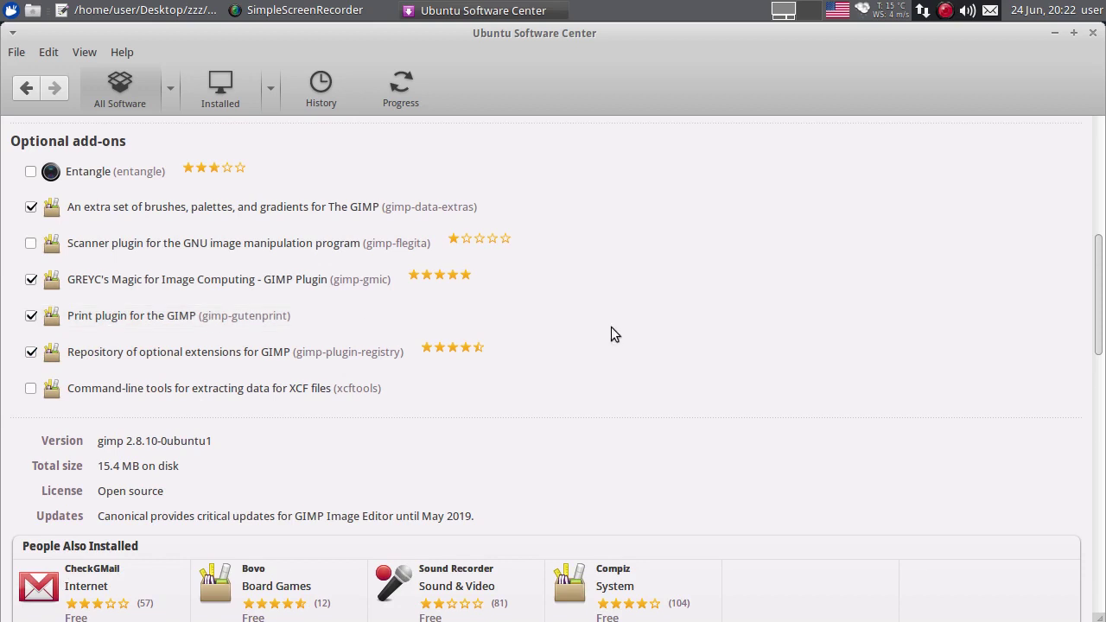
pyautogui.scroll(-5, 611, 335)
pyautogui.scroll(3, 383, 289)
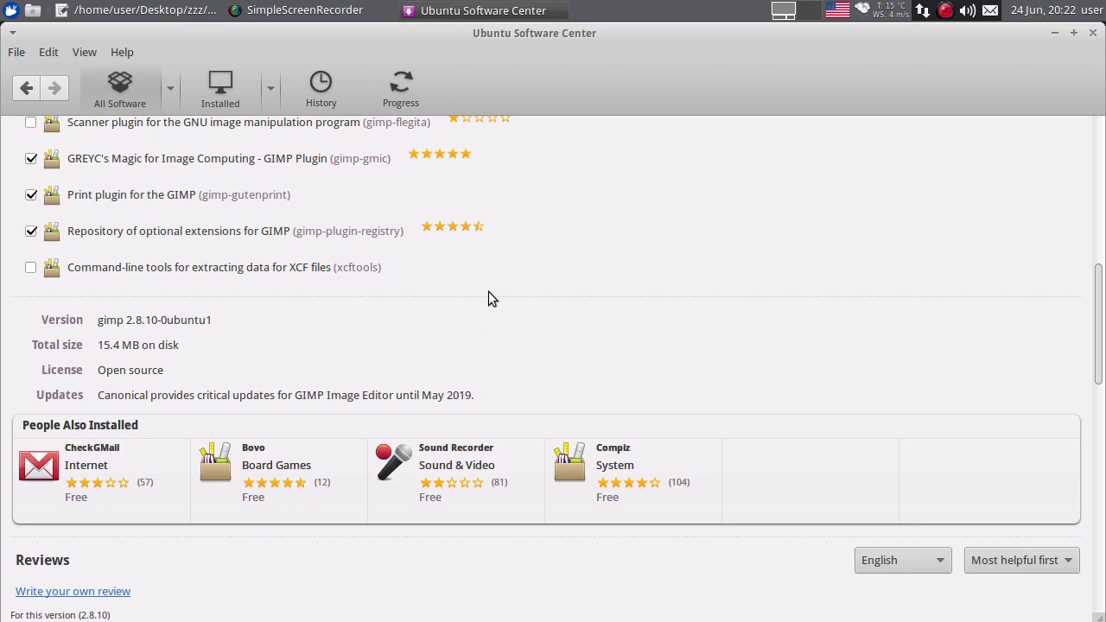
pyautogui.scroll(-5, 231, 361)
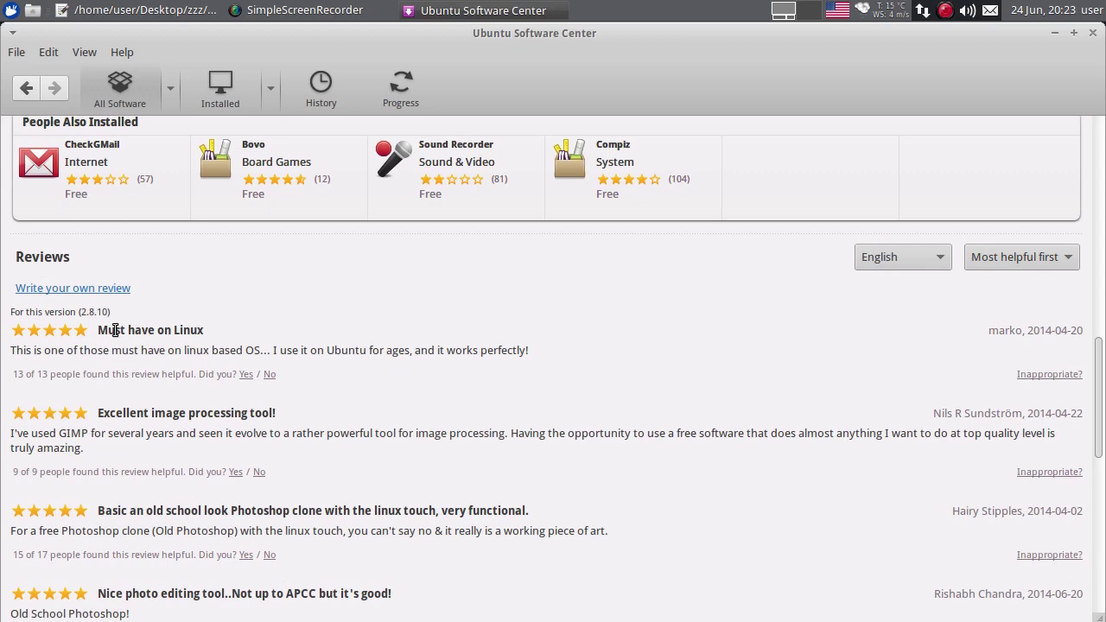
pyautogui.scroll(-4, 131, 334)
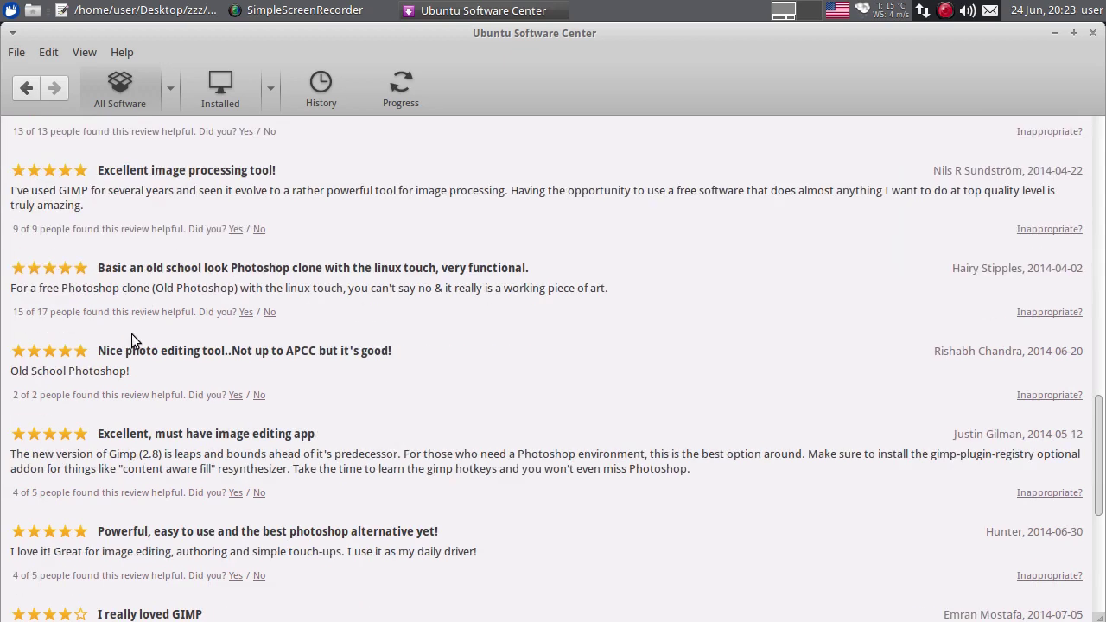
pyautogui.scroll(15, 344, 386)
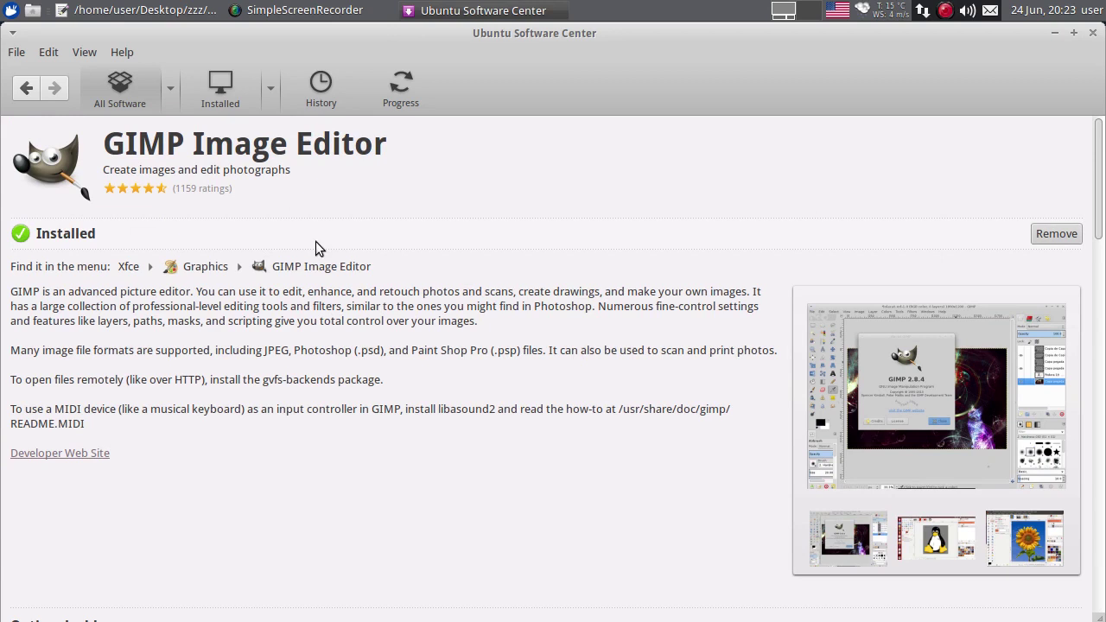
# Return to the catalogue's start page and browse the Accessories category.
pyautogui.click(22, 90)
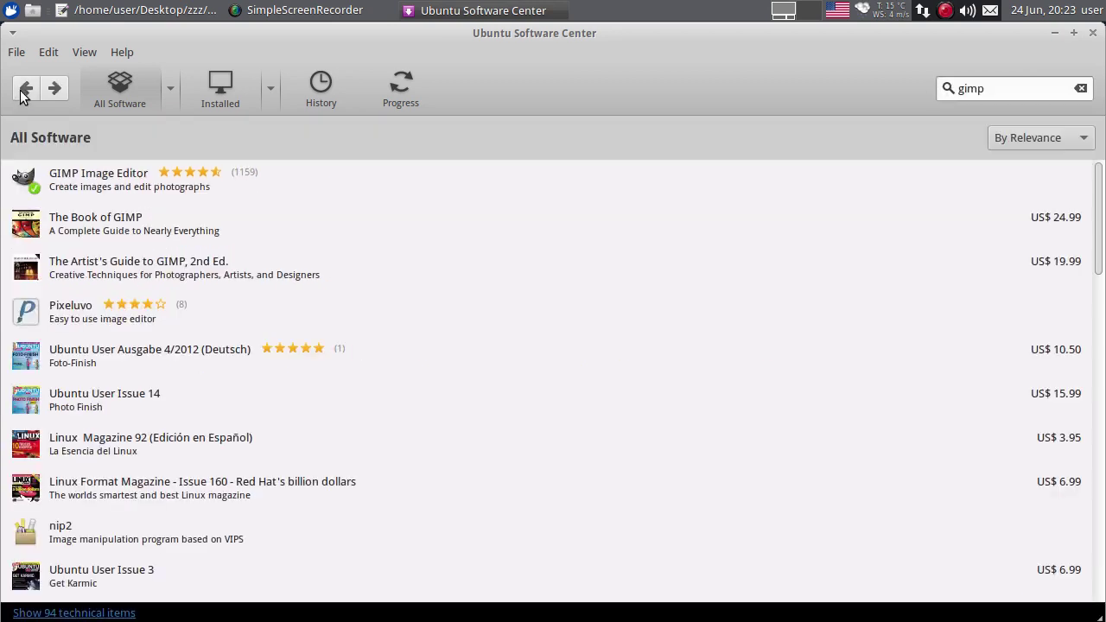
pyautogui.click(22, 92)
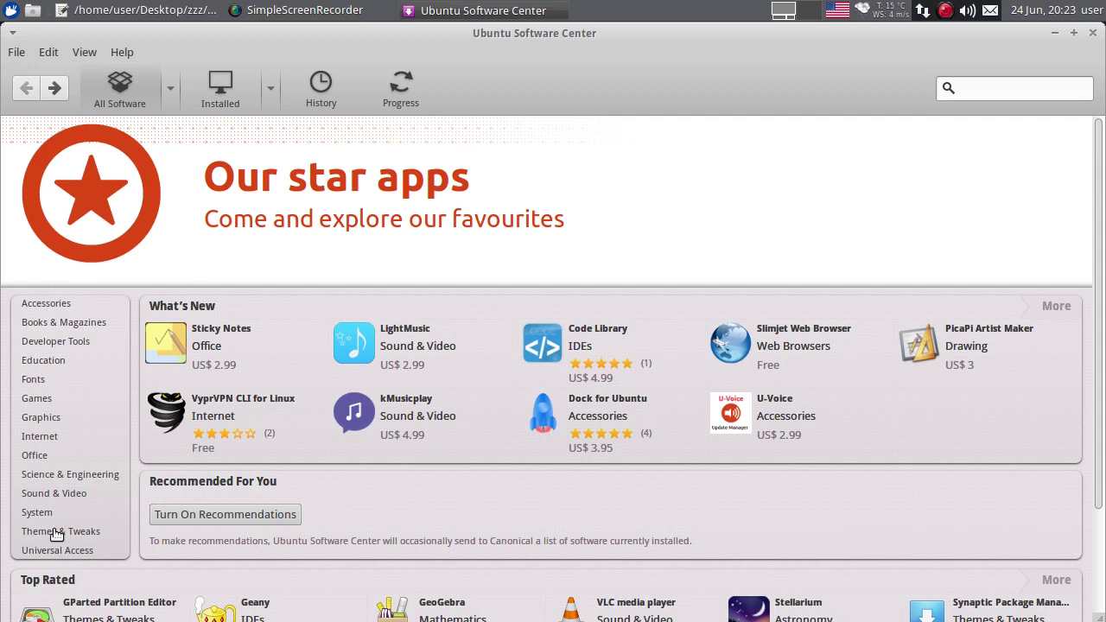
pyautogui.click(50, 306)
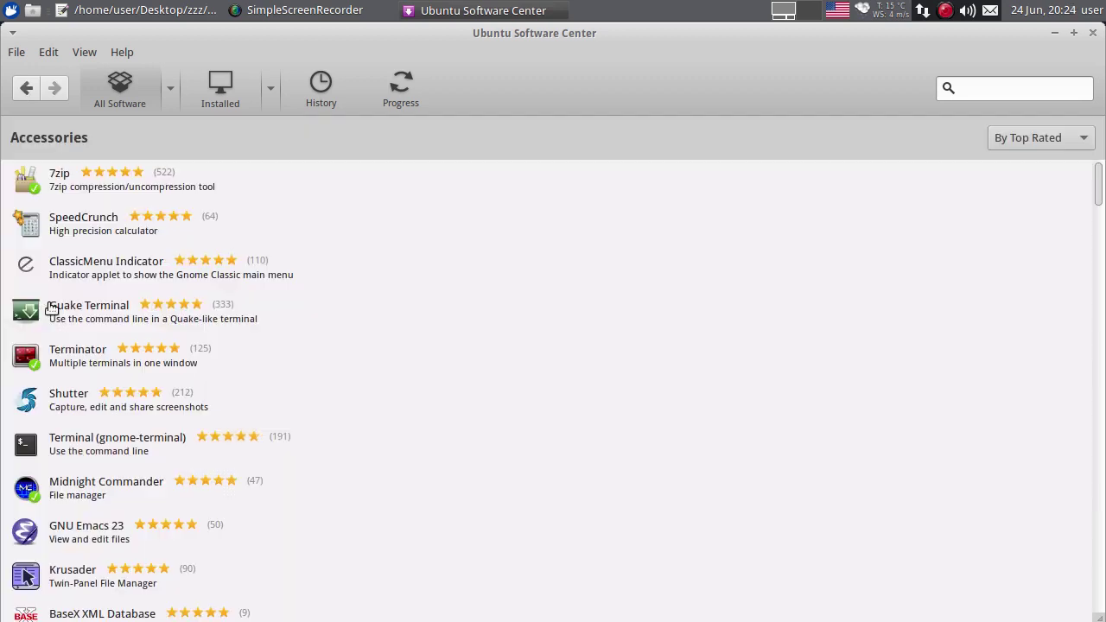
pyautogui.scroll(-4, 242, 303)
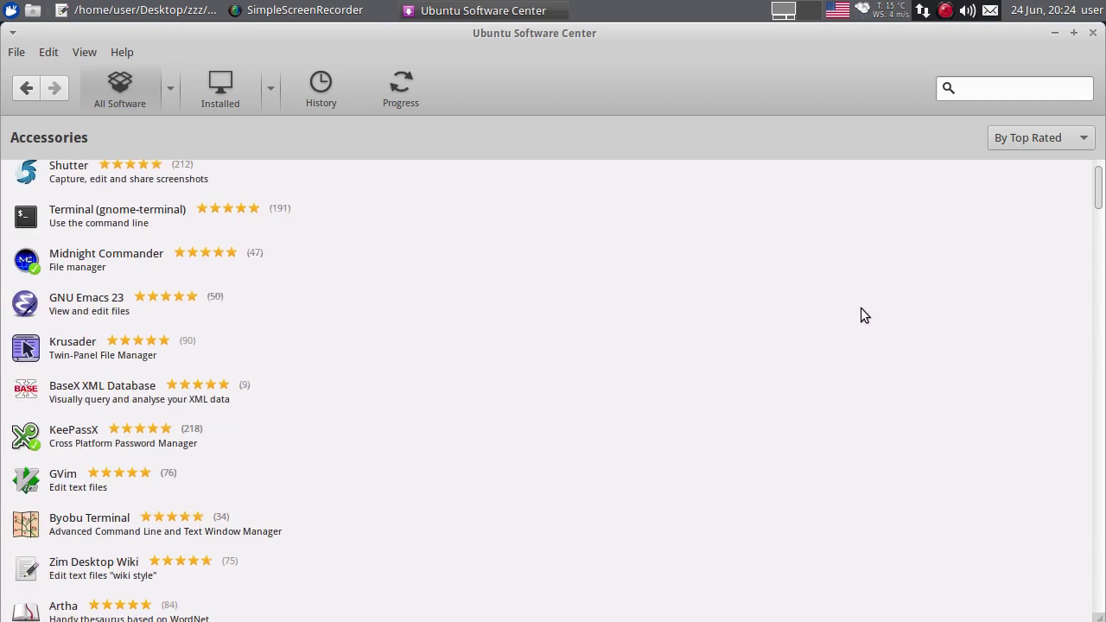
pyautogui.hotkey('alt', 'Left')
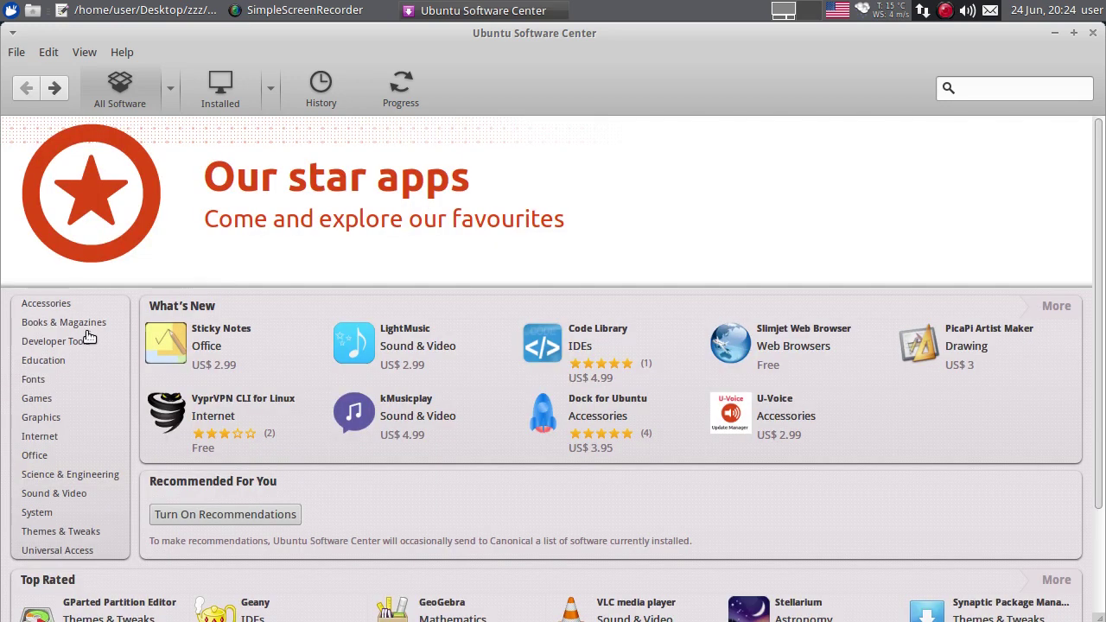
# Browse the Fonts category and select the ttf-aenigma package of 465 free TrueType fonts.
pyautogui.click(38, 384)
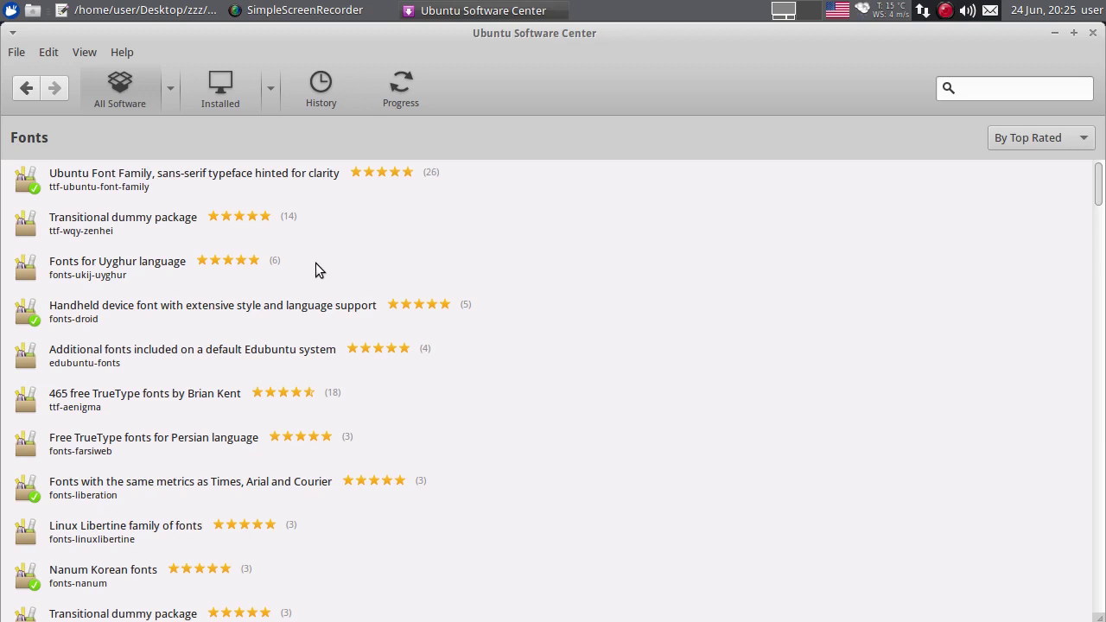
pyautogui.press('Down')
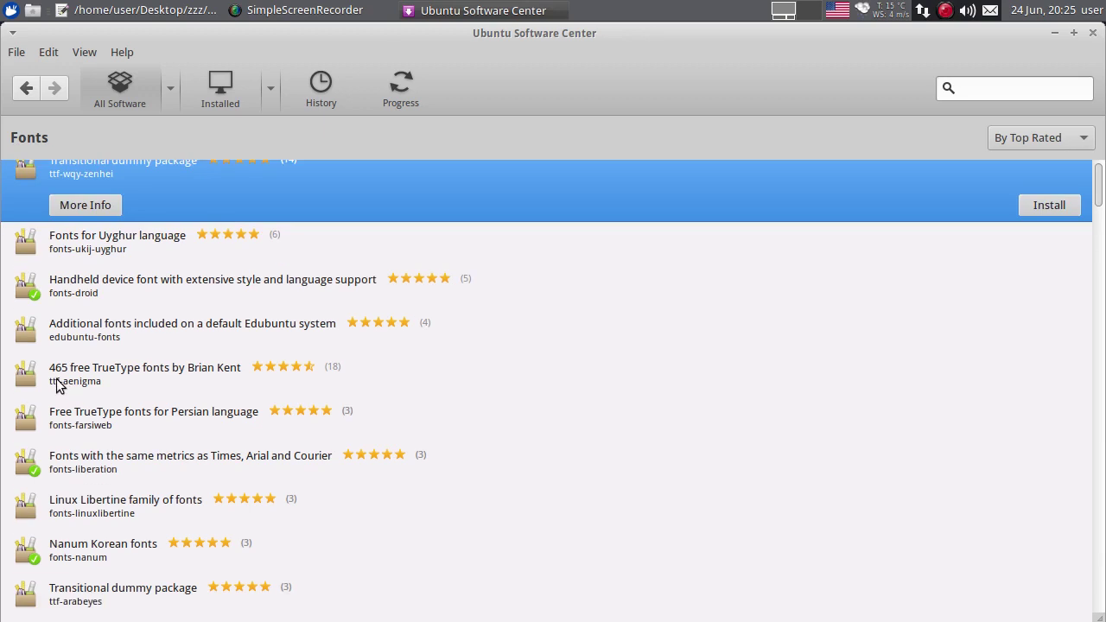
pyautogui.click(126, 373)
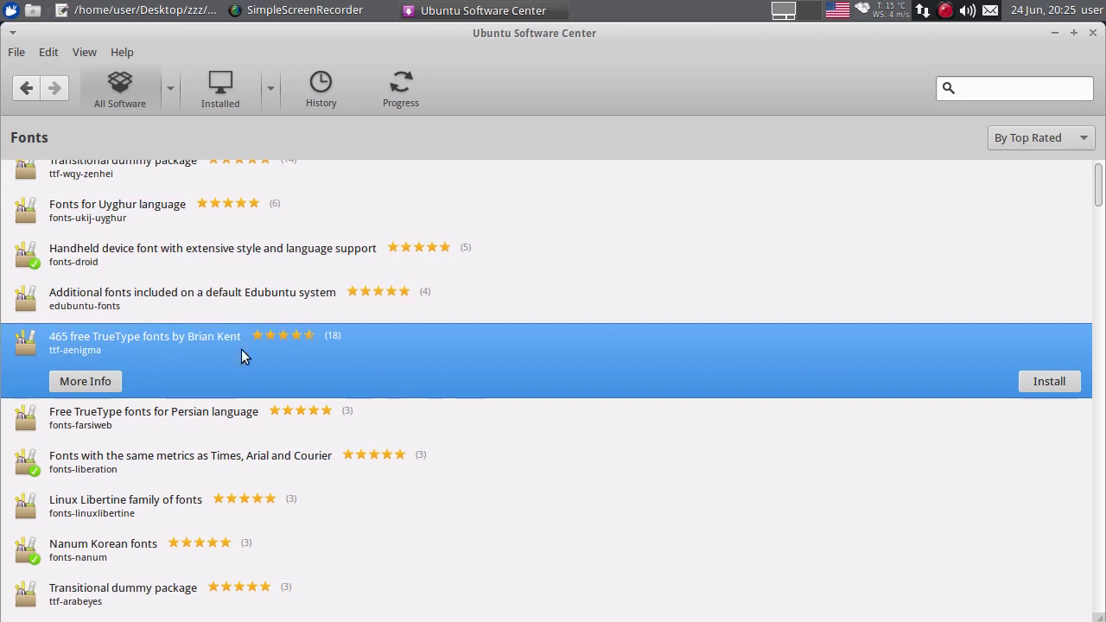
pyautogui.scroll(-5, 196, 357)
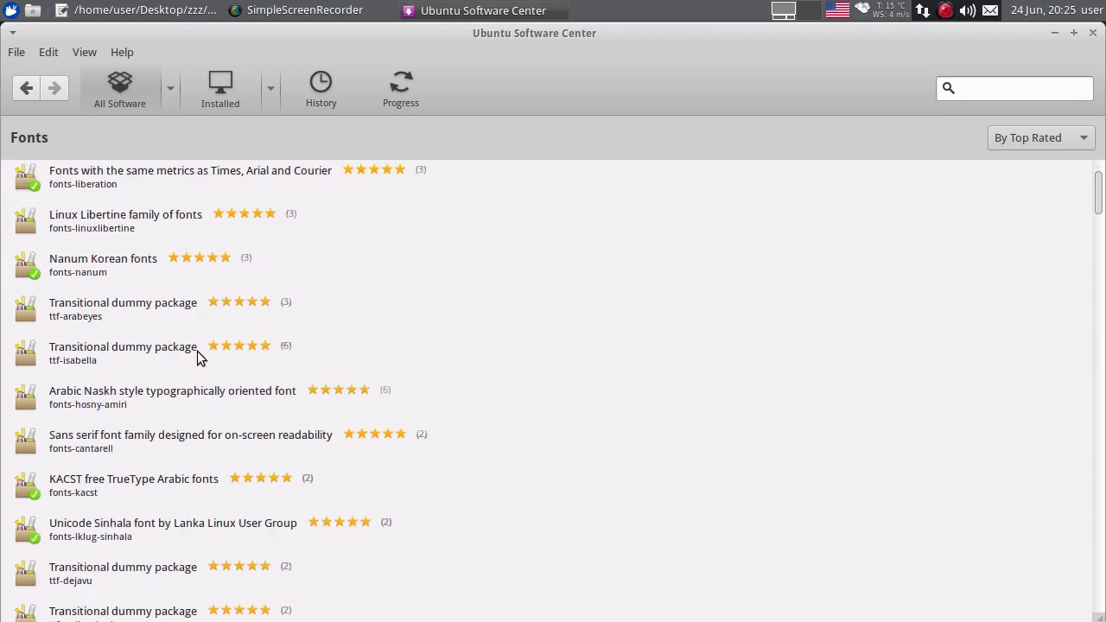
pyautogui.scroll(-3, 197, 351)
pyautogui.scroll(8, 197, 355)
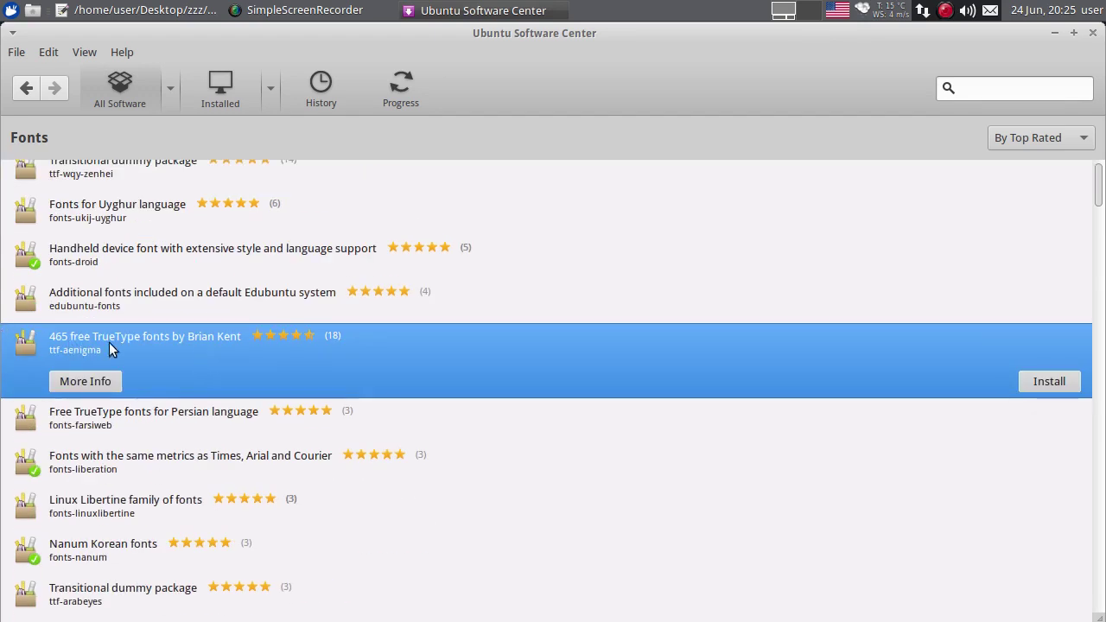
# Open the ttf-aenigma package's details page and view its screenshot enlarged, closing the preview when done.
pyautogui.click(97, 384)
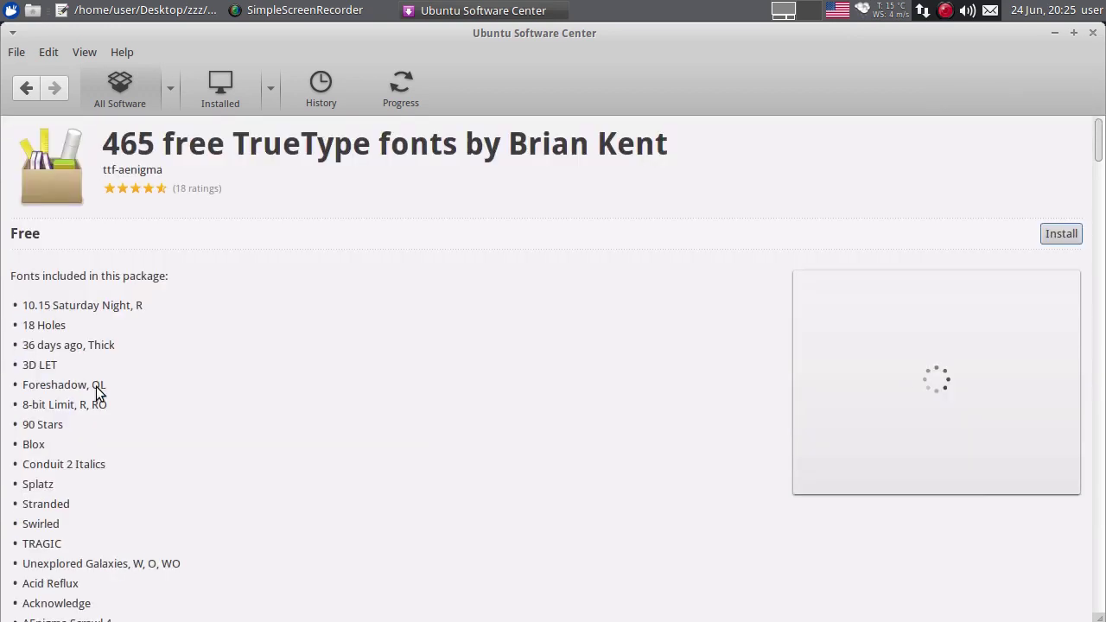
pyautogui.click(1012, 361)
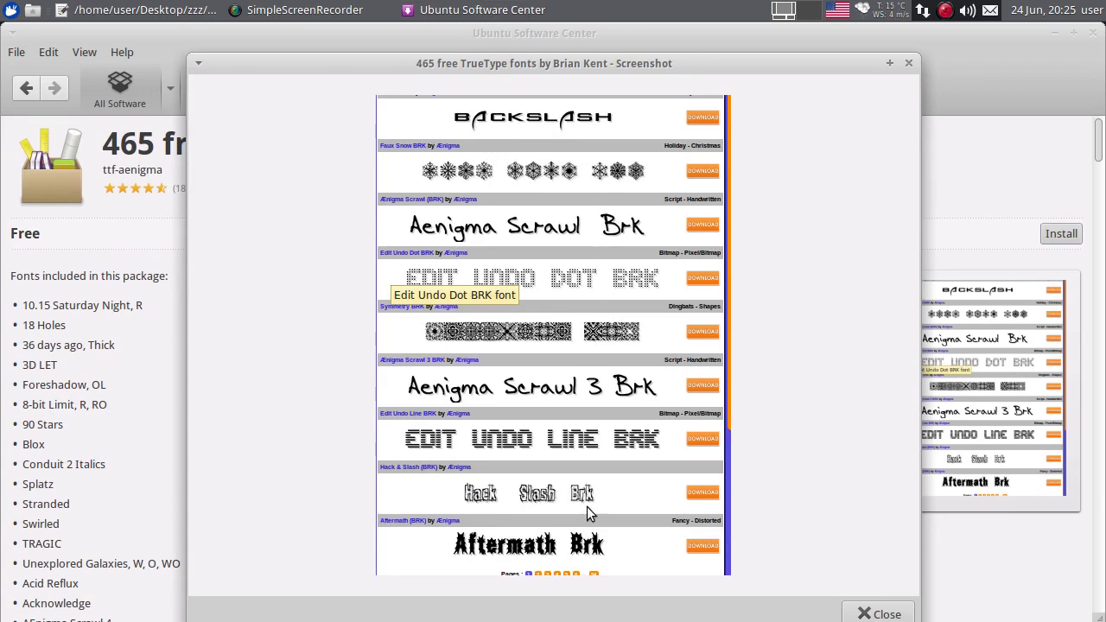
pyautogui.click(882, 613)
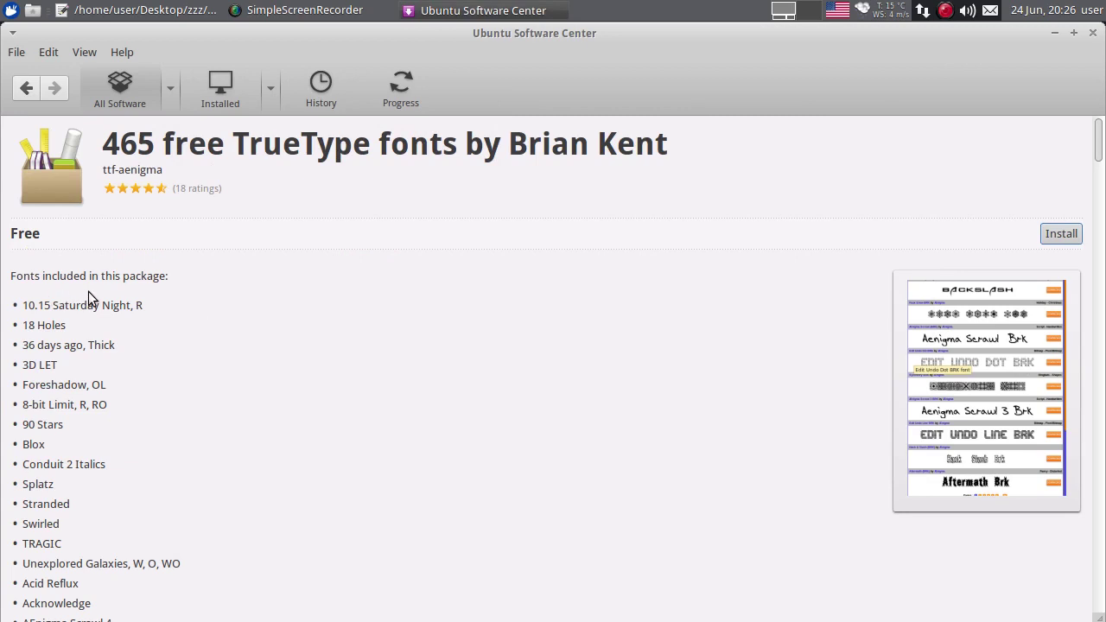
# Examine the full list of fonts included in the ttf-aenigma package, down to its version and size information.
pyautogui.scroll(-10, 88, 291)
pyautogui.scroll(-15, 80, 300)
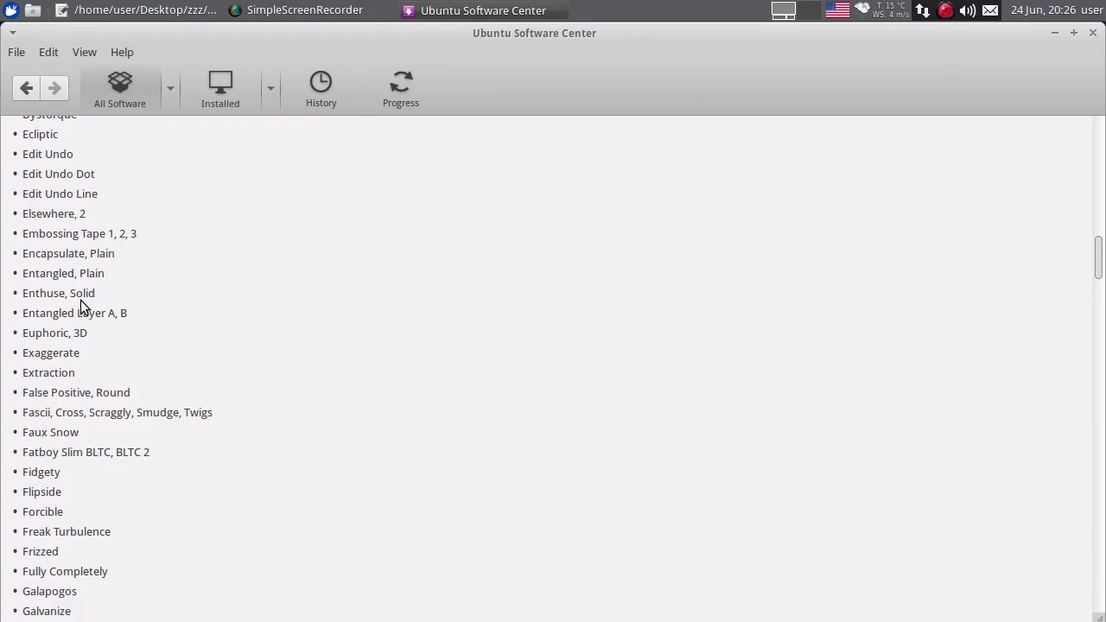
pyautogui.scroll(-5, 80, 300)
pyautogui.scroll(-2, 1101, 280)
pyautogui.scroll(2, 1101, 284)
pyautogui.scroll(-2, 1101, 289)
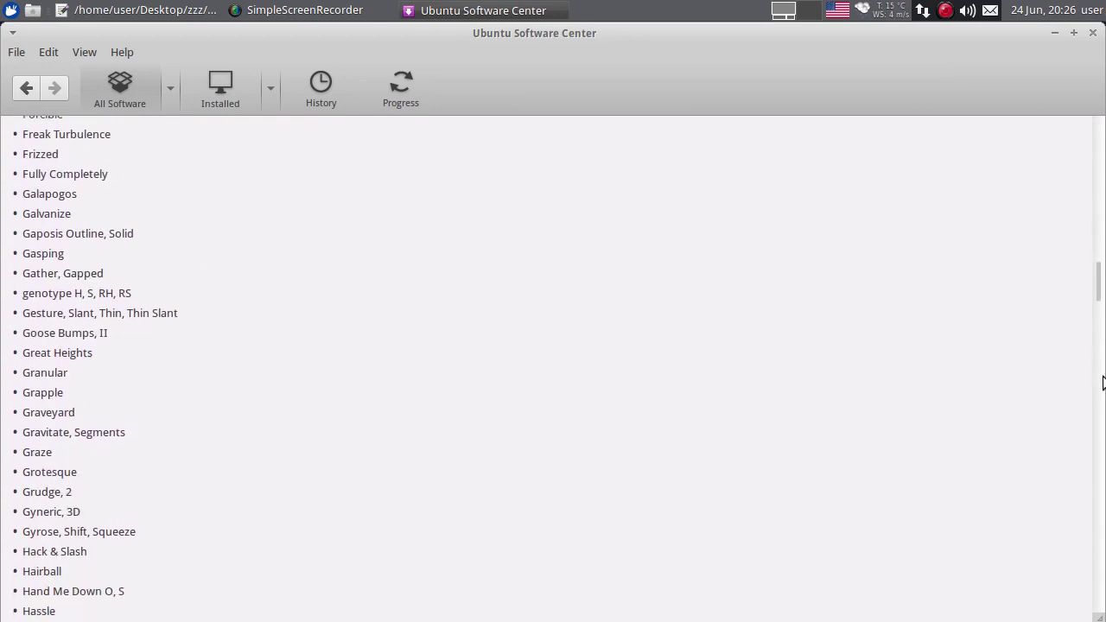
pyautogui.scroll(-6, 887, 370)
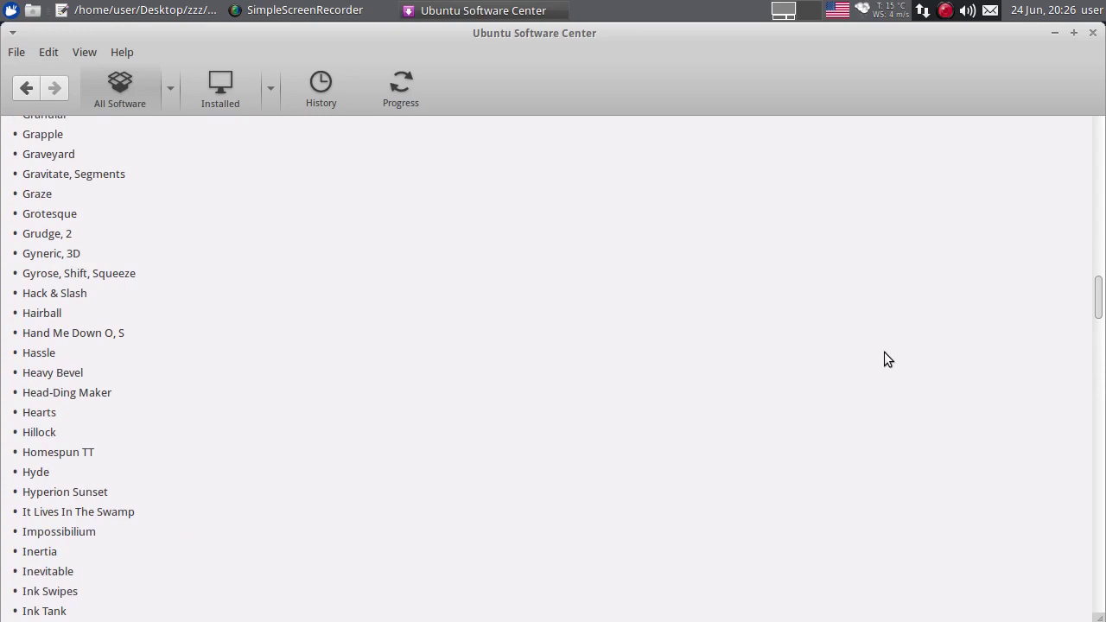
pyautogui.scroll(-20, 884, 351)
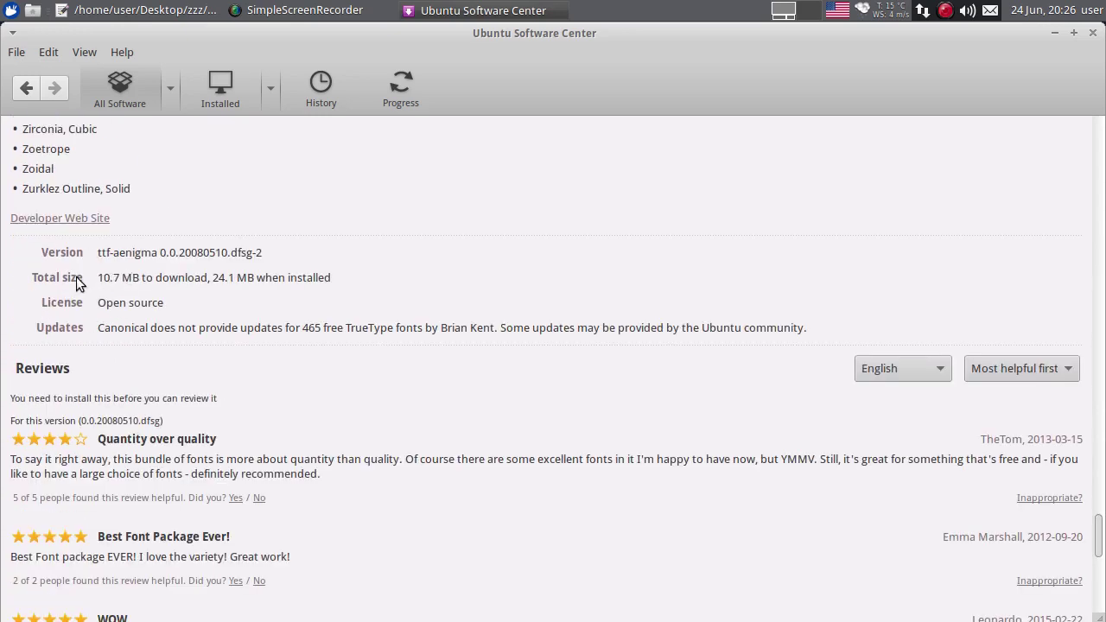
# Highlight the total size values of the ttf-aenigma package and look over its reviews.
pyautogui.doubleClick(100, 277)
pyautogui.doubleClick(218, 277)
pyautogui.scroll(-5, 323, 316)
# Return to the catalogue's start page, open the Graphics category and browse the list of all its applications.
pyautogui.hotkey('alt', 'Left')
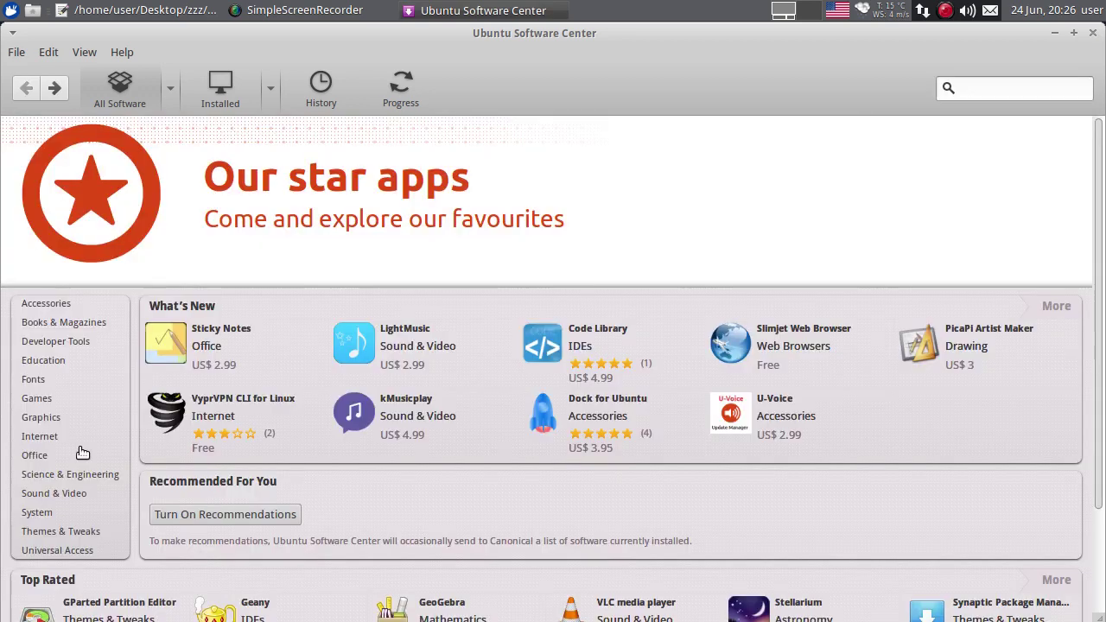
pyautogui.click(43, 419)
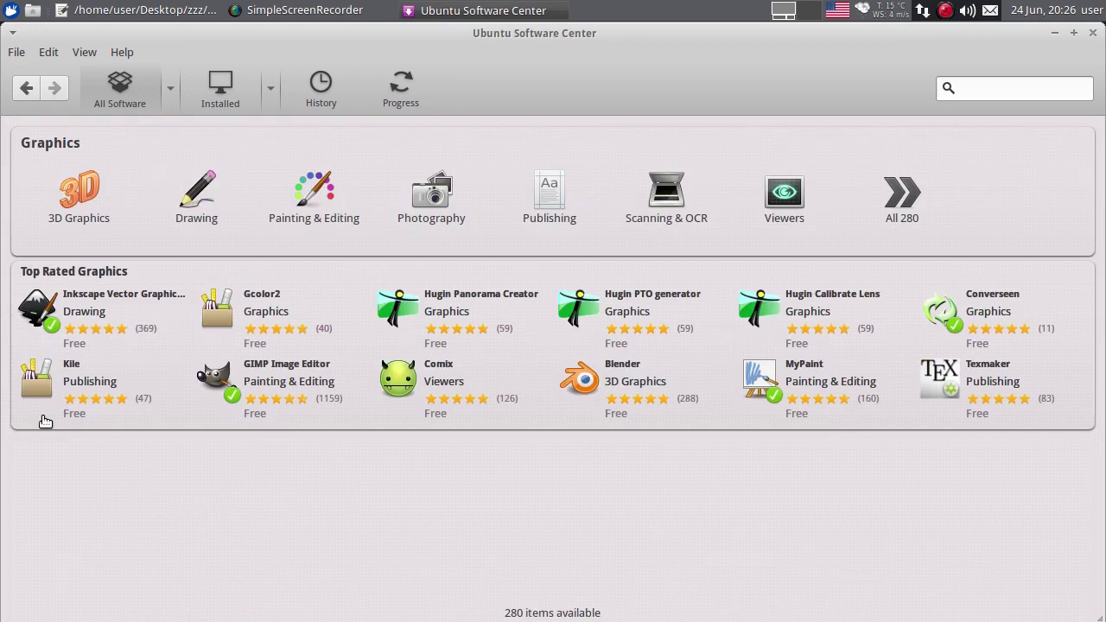
pyautogui.click(902, 198)
pyautogui.moveTo(1102, 237); pyautogui.dragTo(1102, 231)
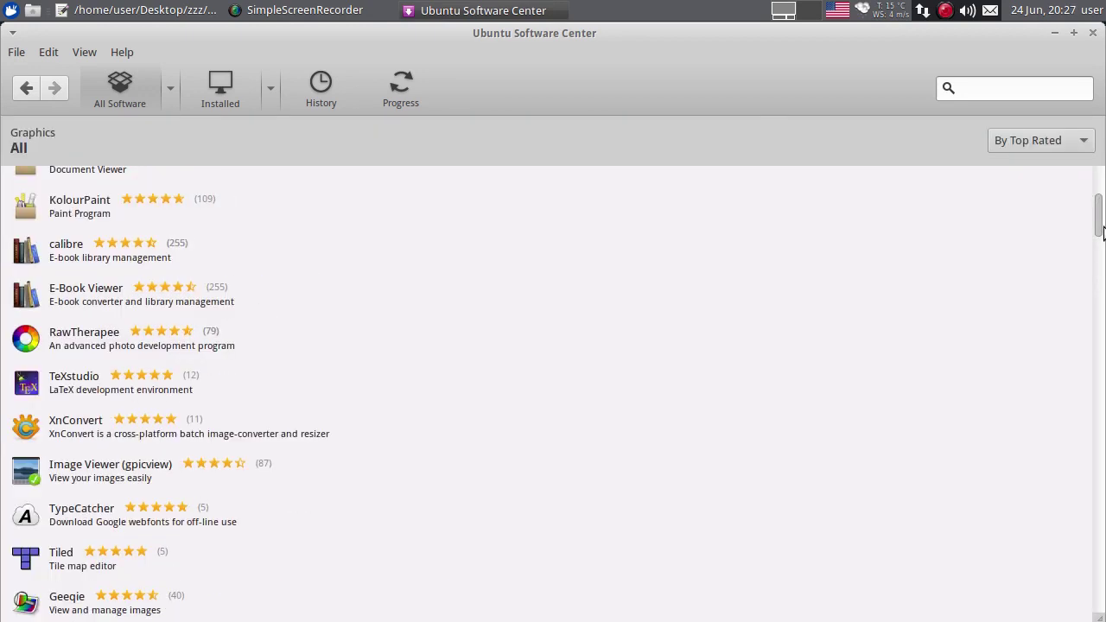
pyautogui.scroll(-5, 618, 327)
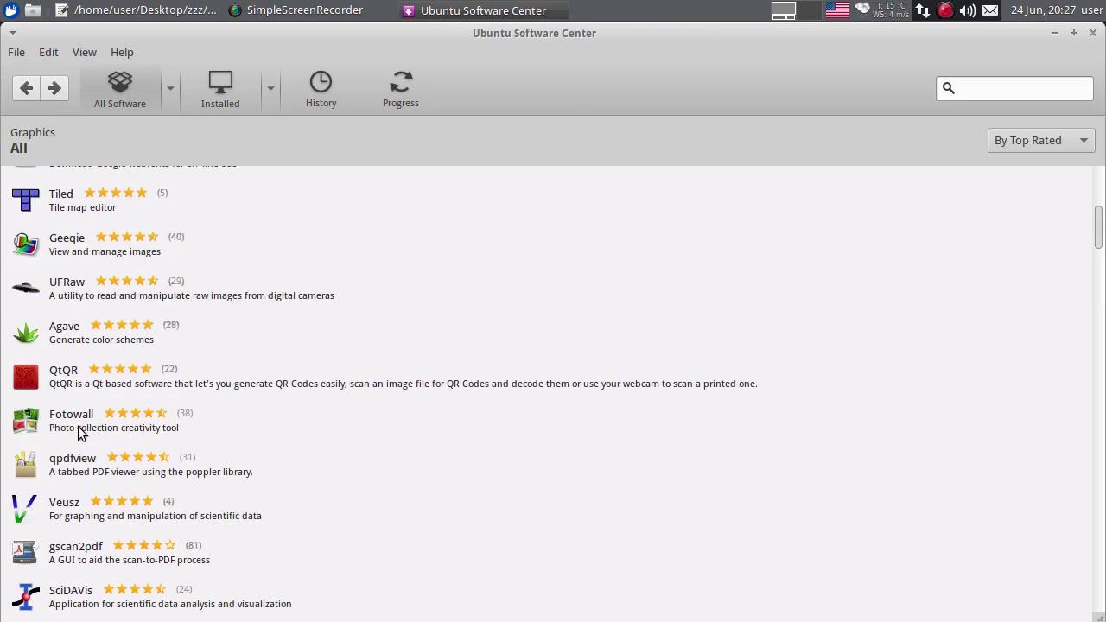
# Open Fotowall's details page and install the application, authenticating with the account password.
pyautogui.click(72, 424)
pyautogui.click(89, 459)
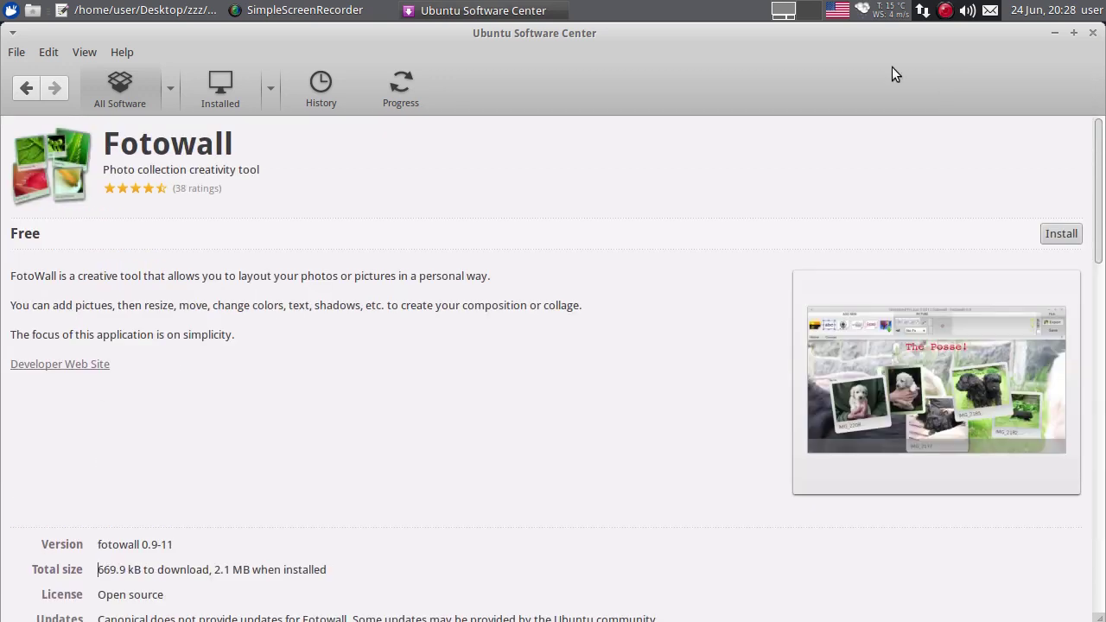
pyautogui.click(1058, 235)
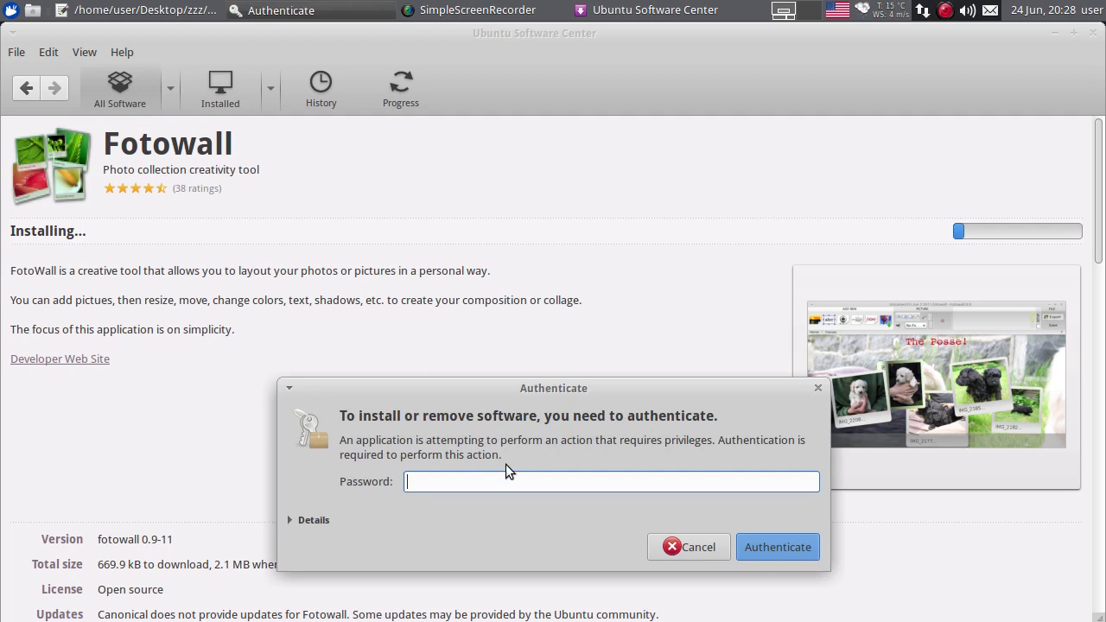
pyautogui.write('•••••••••••••••••')
pyautogui.click(773, 549)
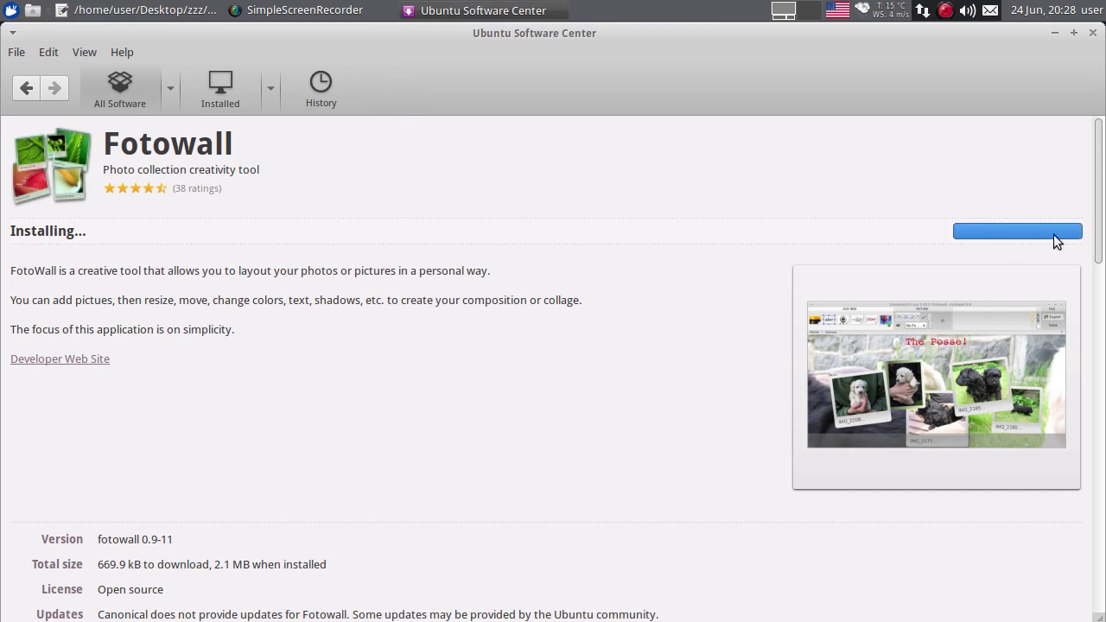
pyautogui.scroll(-5, 599, 245)
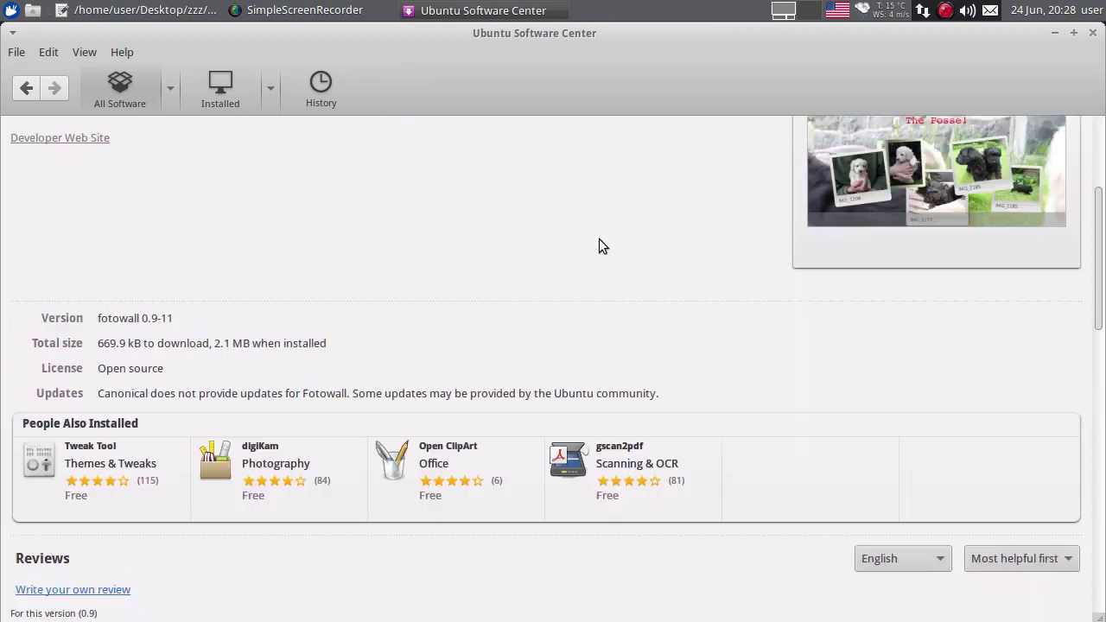
pyautogui.scroll(5, 599, 245)
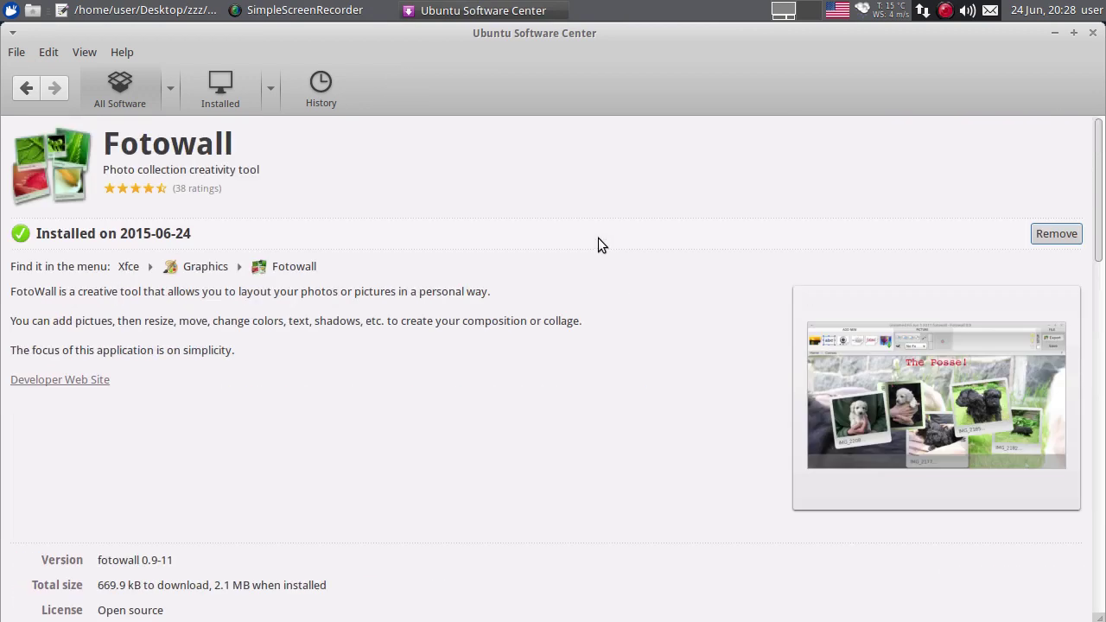
# Launch Fotowall from the Graphics category of the desktop's application launcher.
pyautogui.click(10, 11)
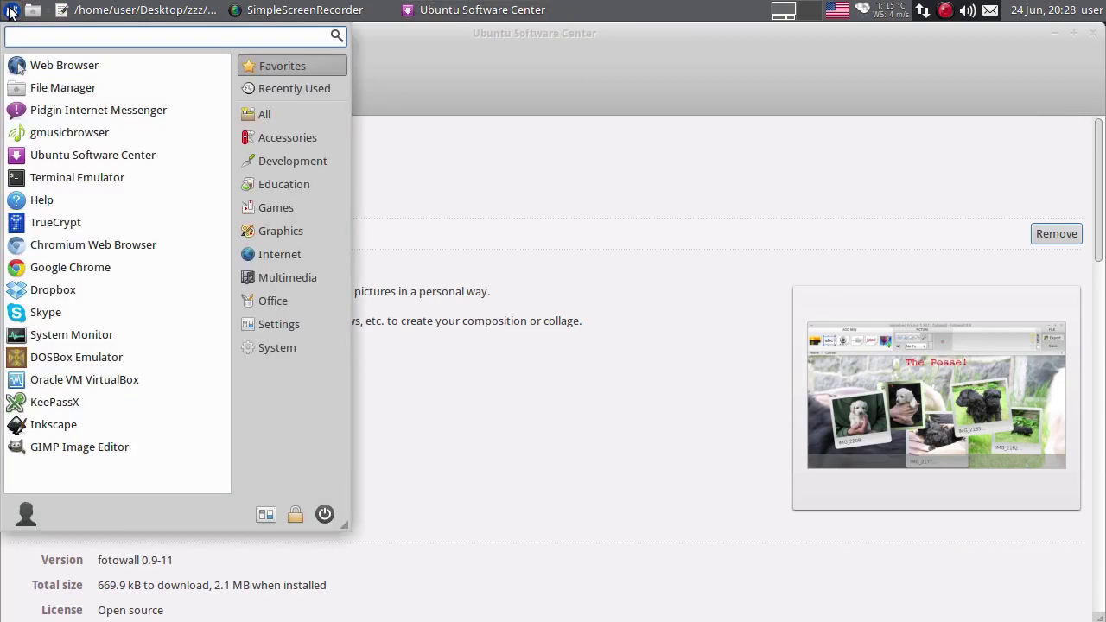
pyautogui.click(274, 232)
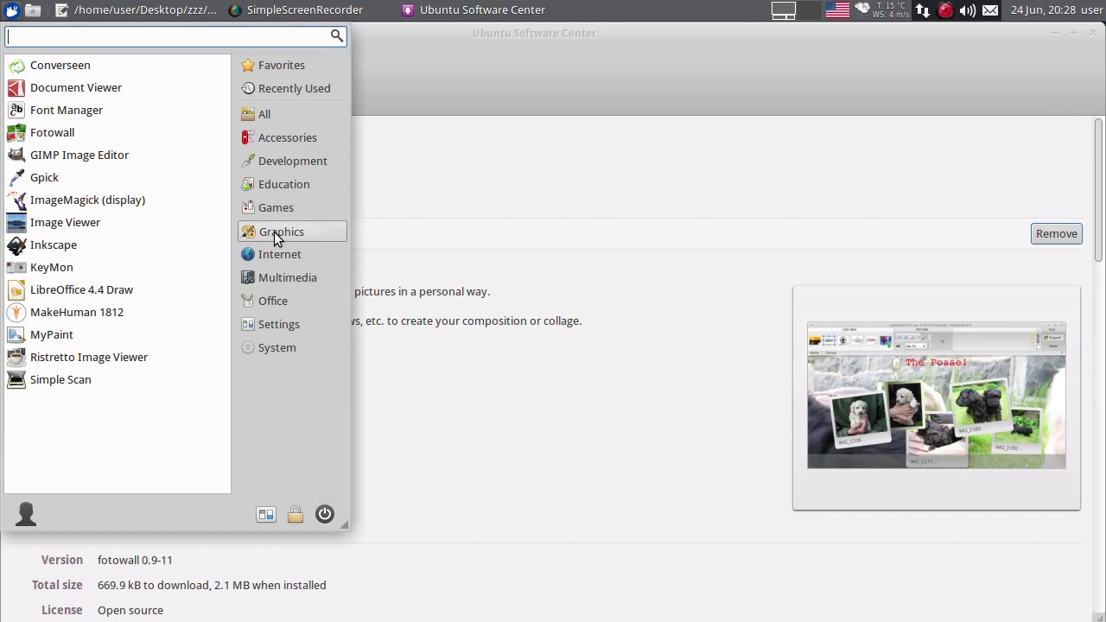
pyautogui.click(55, 136)
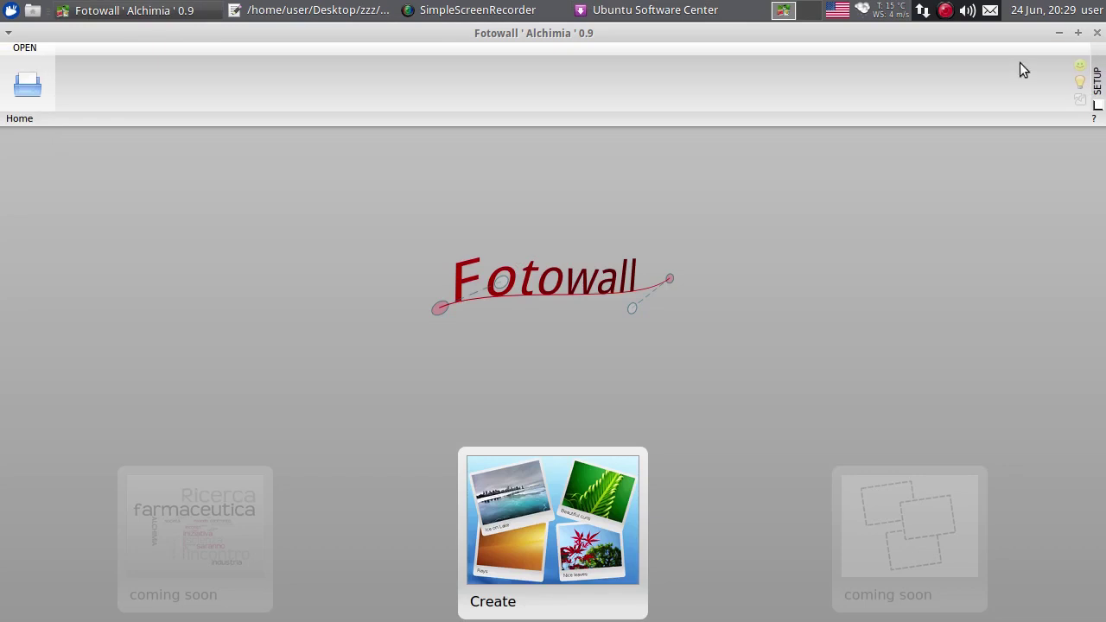
# Restore the maximized Fotowall window to a smaller size, reposition it and widen it across the desktop.
pyautogui.click(1078, 32)
pyautogui.moveTo(542, 308); pyautogui.dragTo(534, 36)
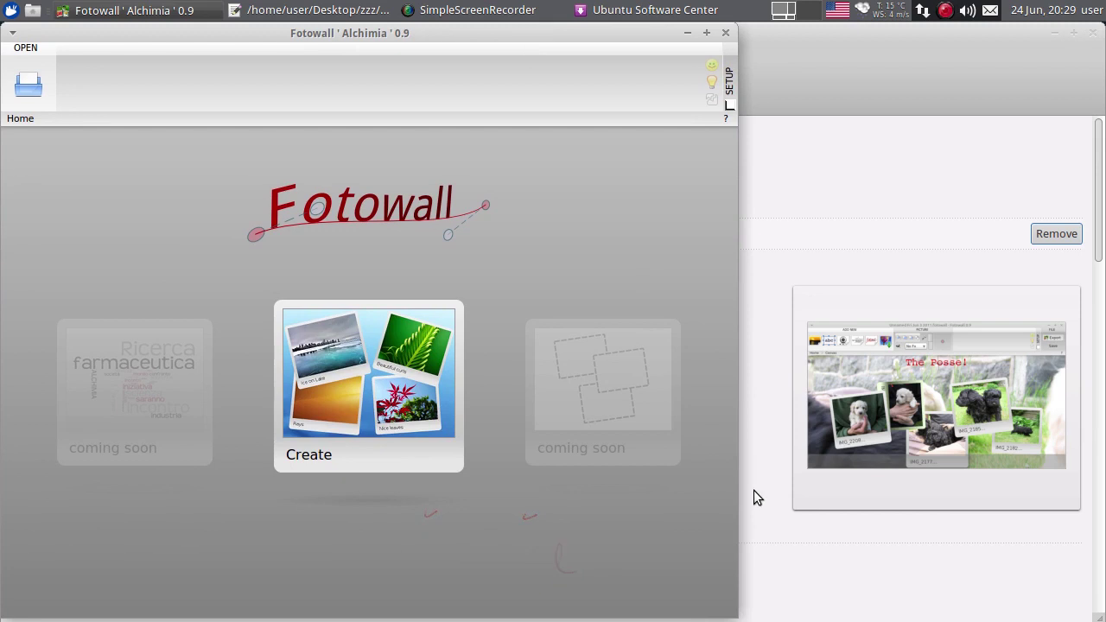
pyautogui.moveTo(731, 492); pyautogui.dragTo(1097, 487)
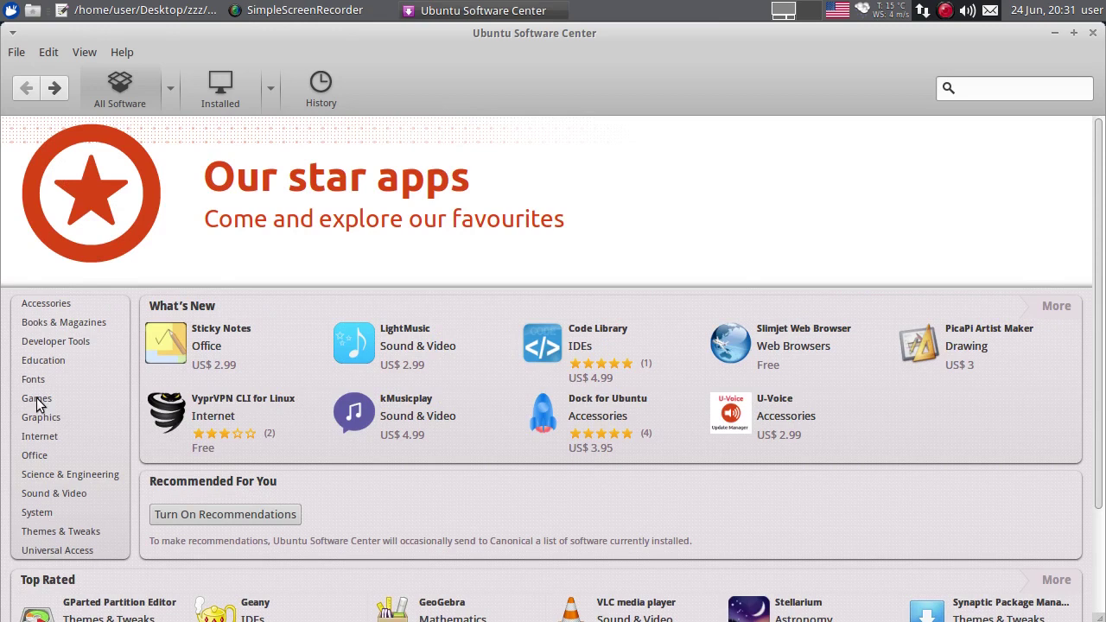
# Look over the software catalogue's Games category and browse the list of Education applications.
pyautogui.click(39, 399)
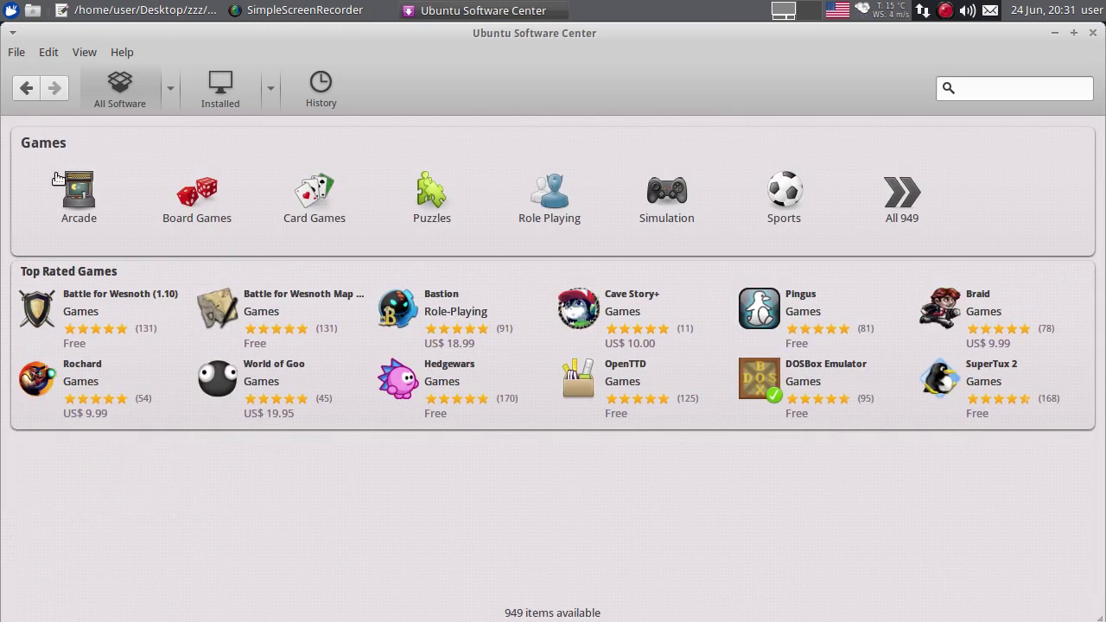
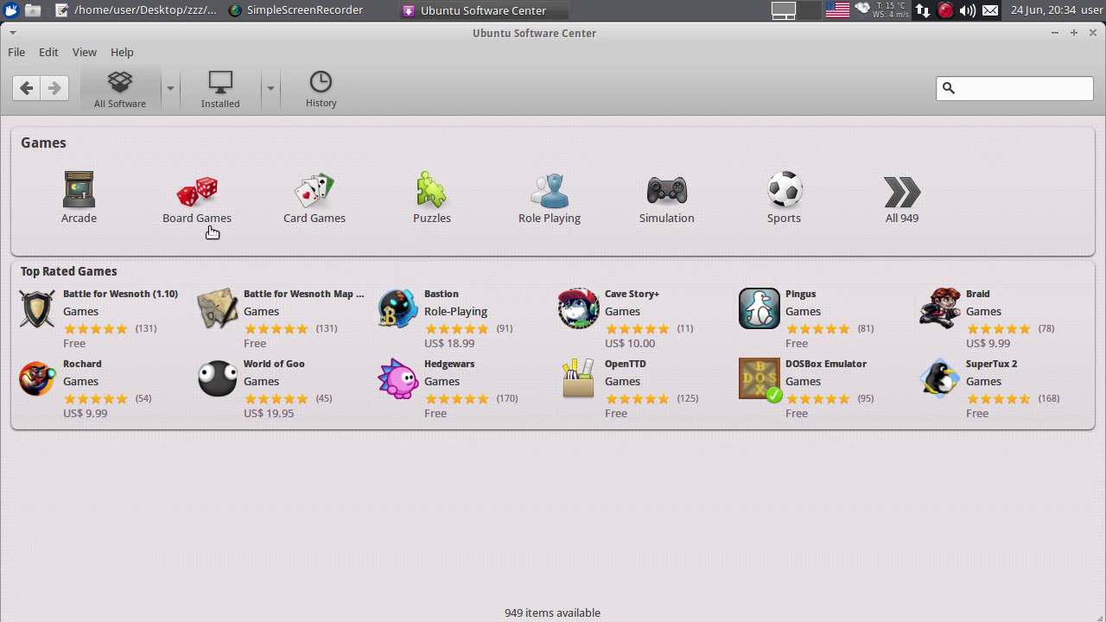
pyautogui.click(27, 88)
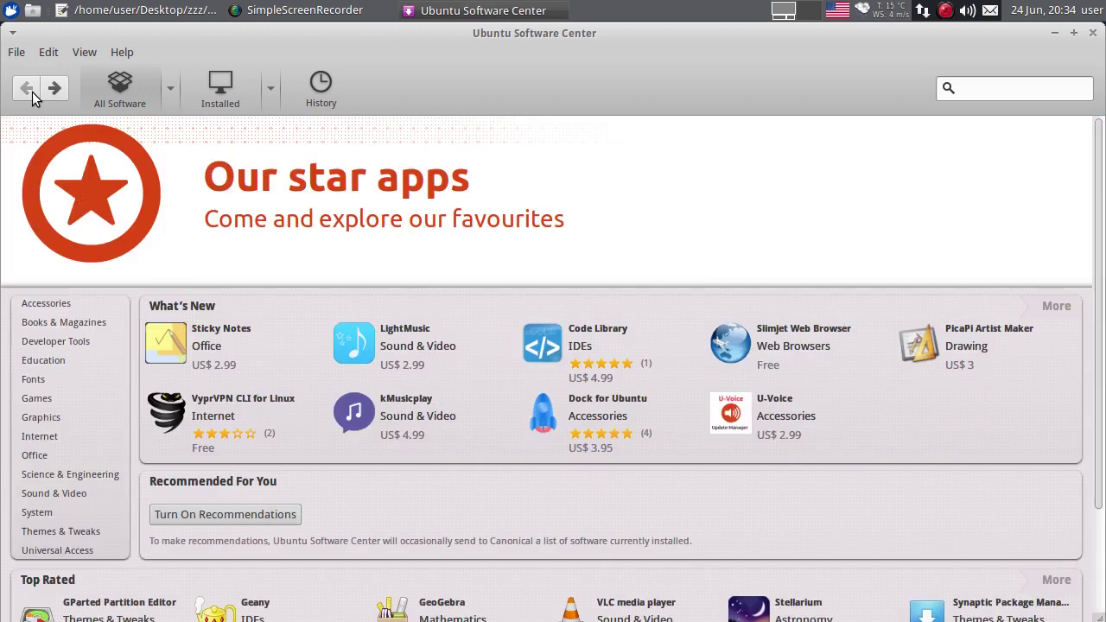
pyautogui.click(40, 366)
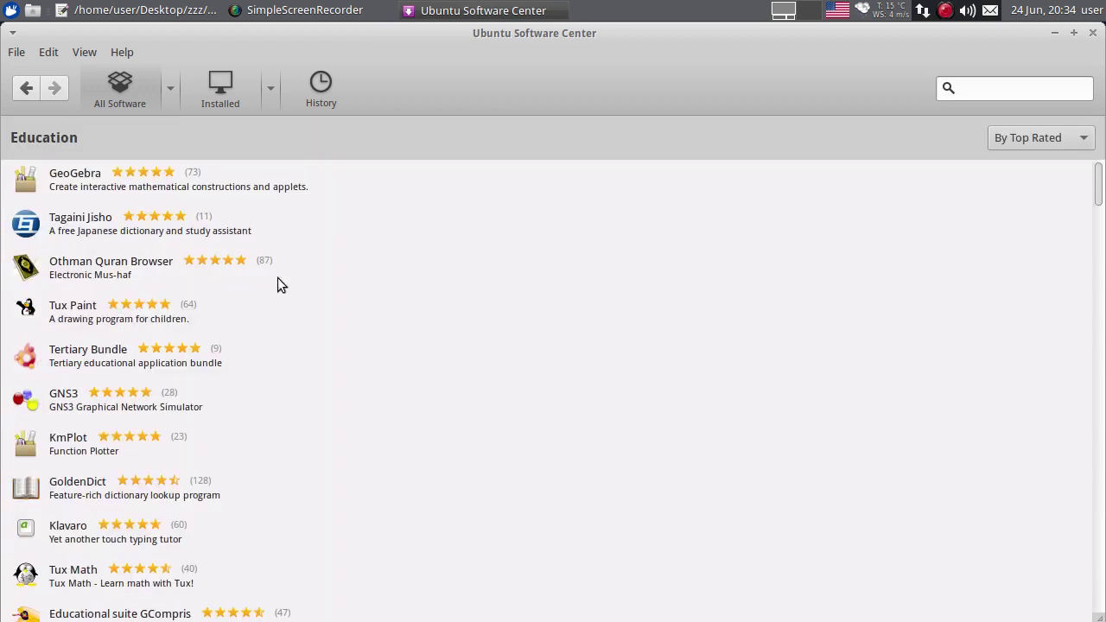
pyautogui.scroll(-5, 277, 285)
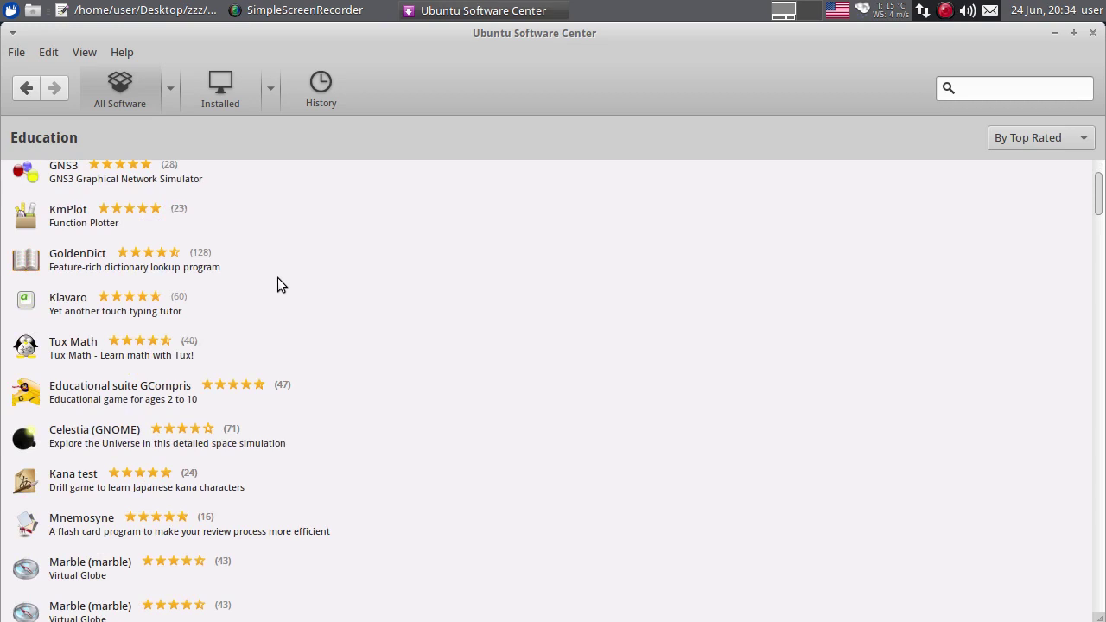
pyautogui.scroll(-4, 278, 281)
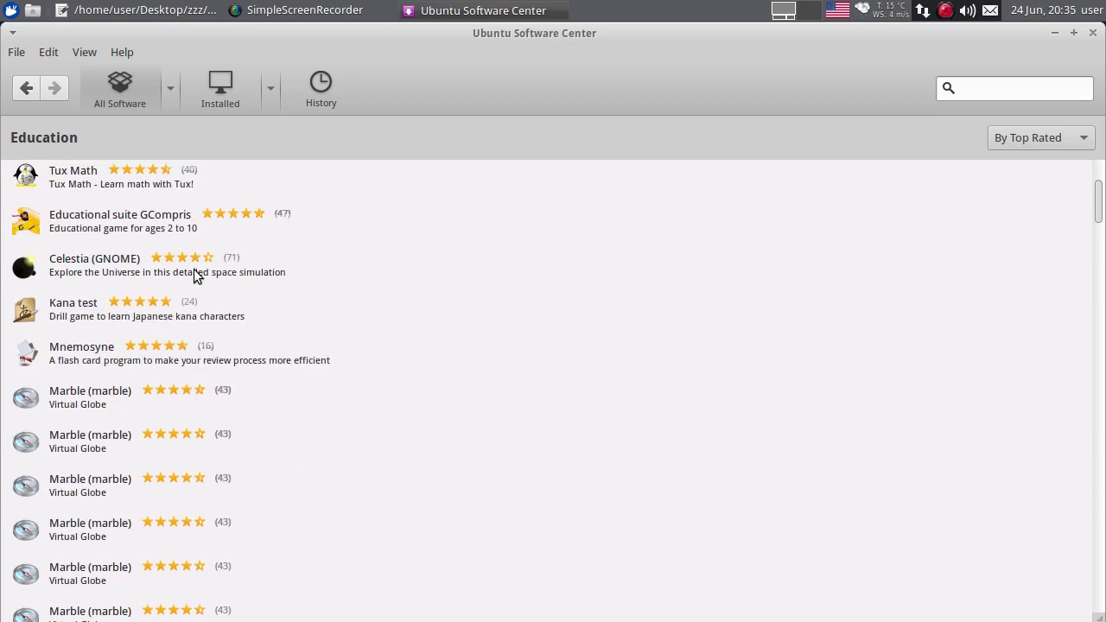
# Open the details page of Celestia (GNOME) from the Education list and view its enlarged screenshot.
pyautogui.click(276, 274)
pyautogui.scroll(4, 378, 386)
pyautogui.press('Return')
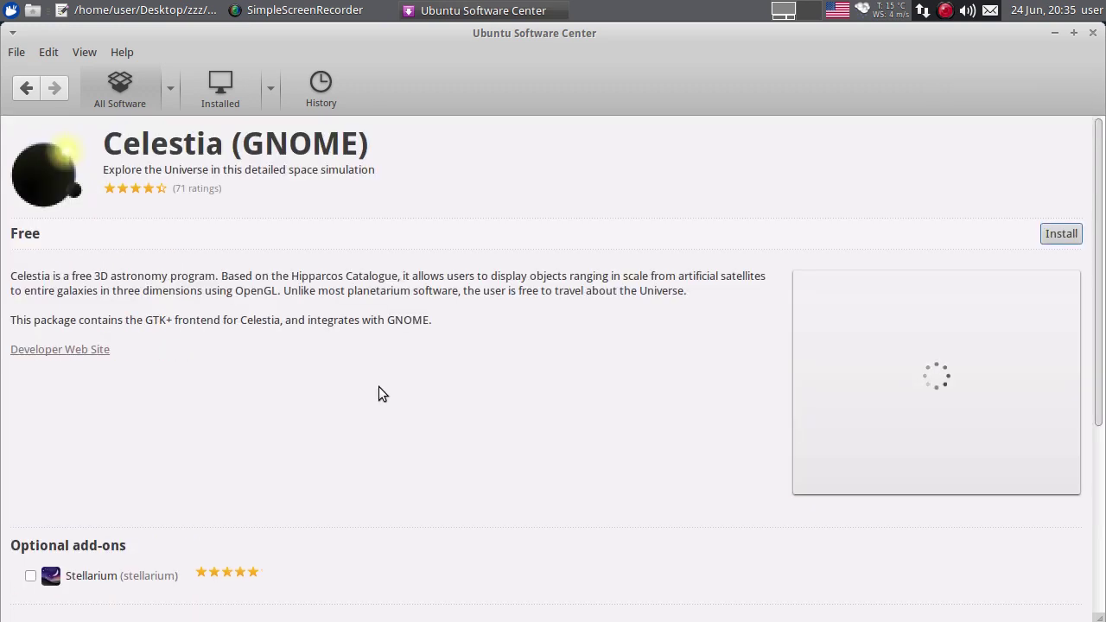
pyautogui.click(911, 409)
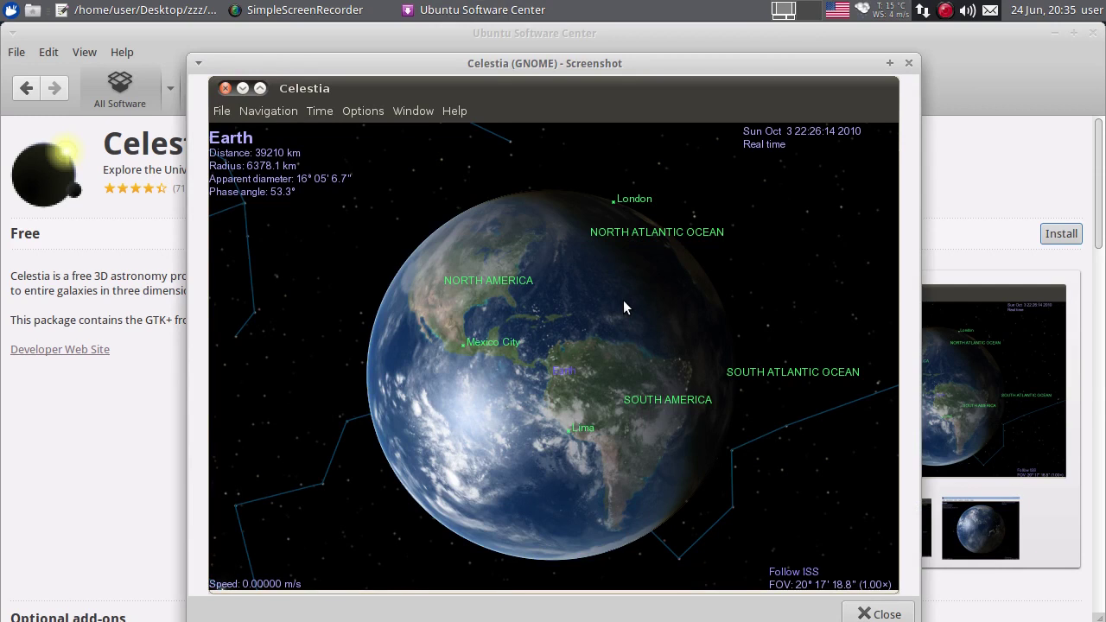
pyautogui.click(873, 612)
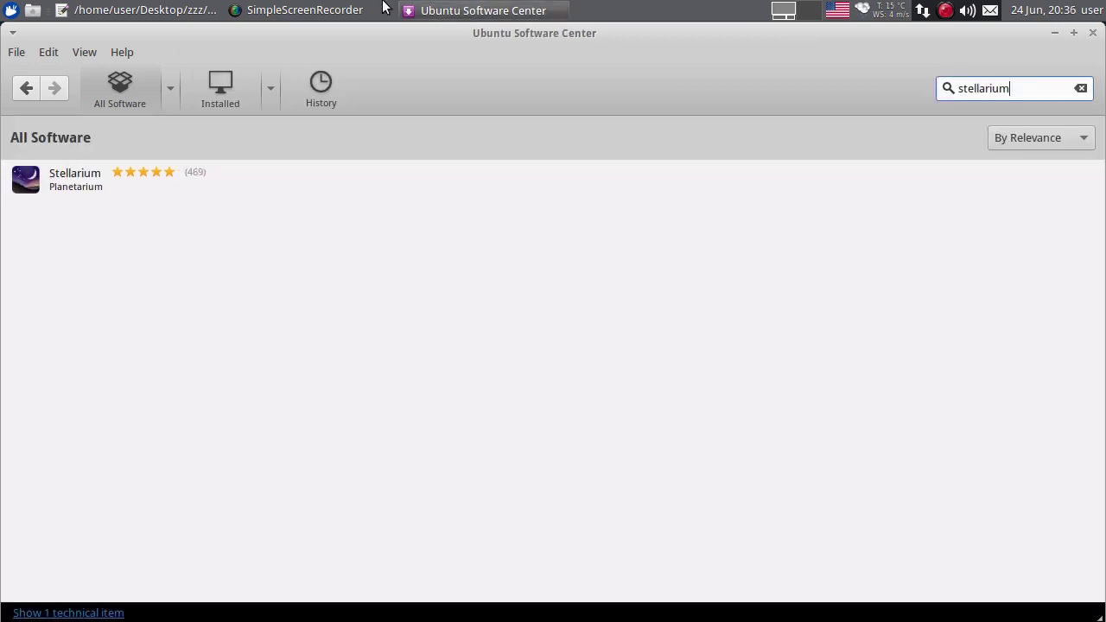
# Open Stellarium's details page from the search results and view its enlarged screenshots.
pyautogui.click(84, 174)
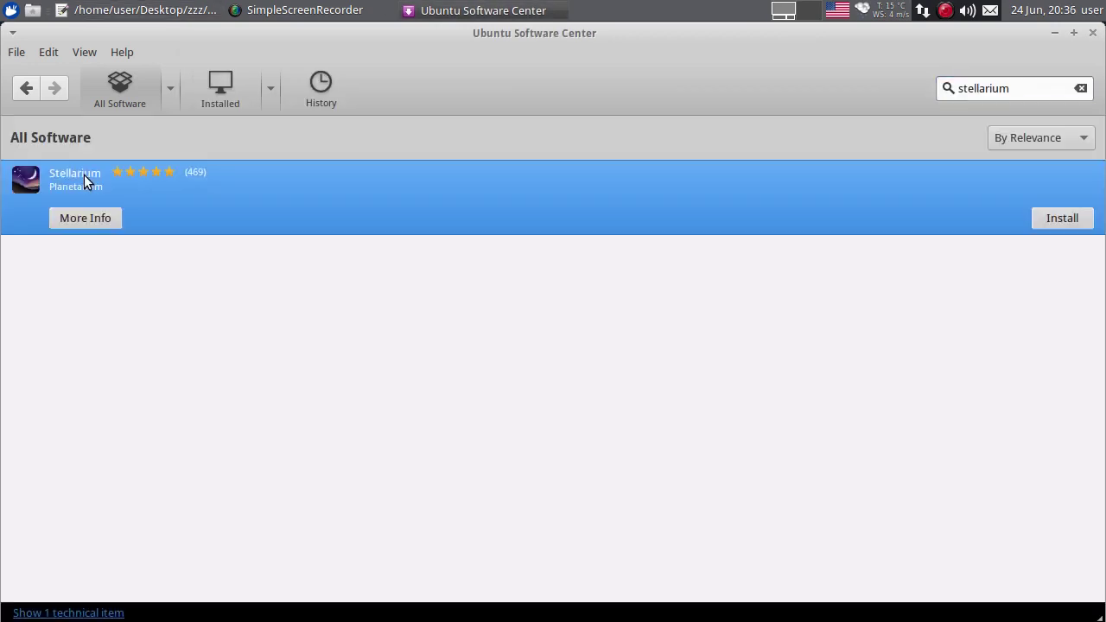
pyautogui.click(107, 221)
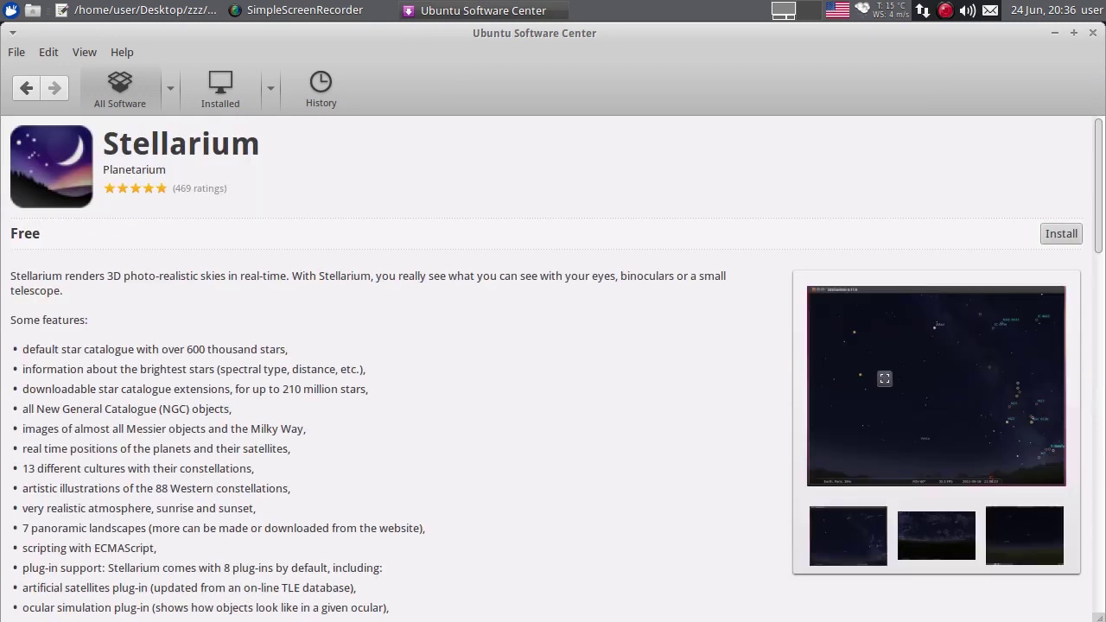
pyautogui.click(886, 374)
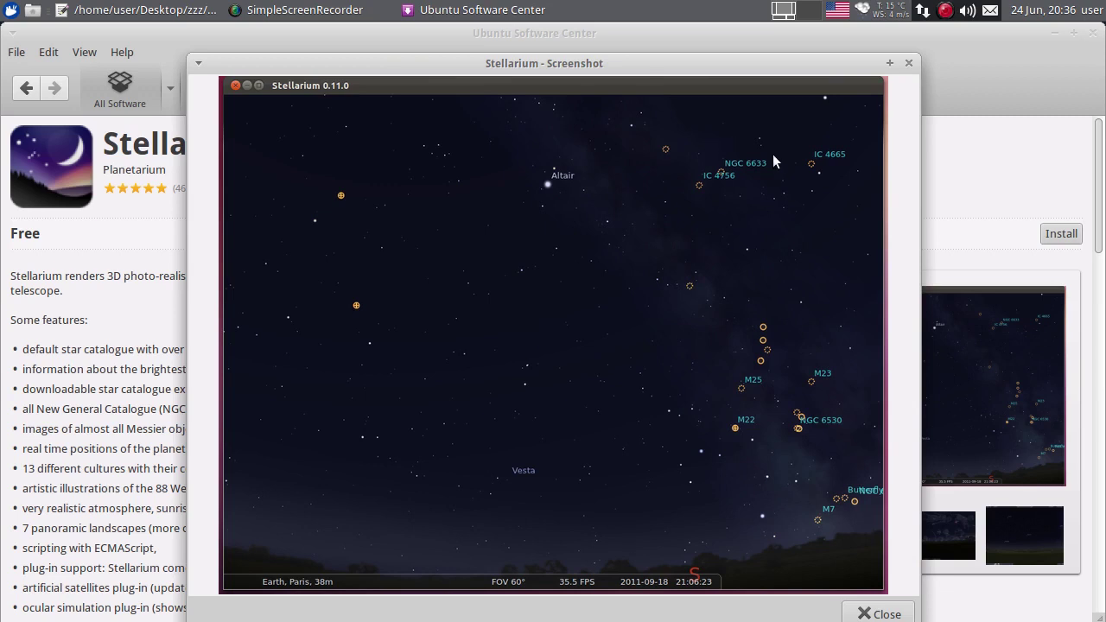
pyautogui.click(910, 64)
pyautogui.click(870, 542)
pyautogui.click(966, 391)
pyautogui.click(909, 63)
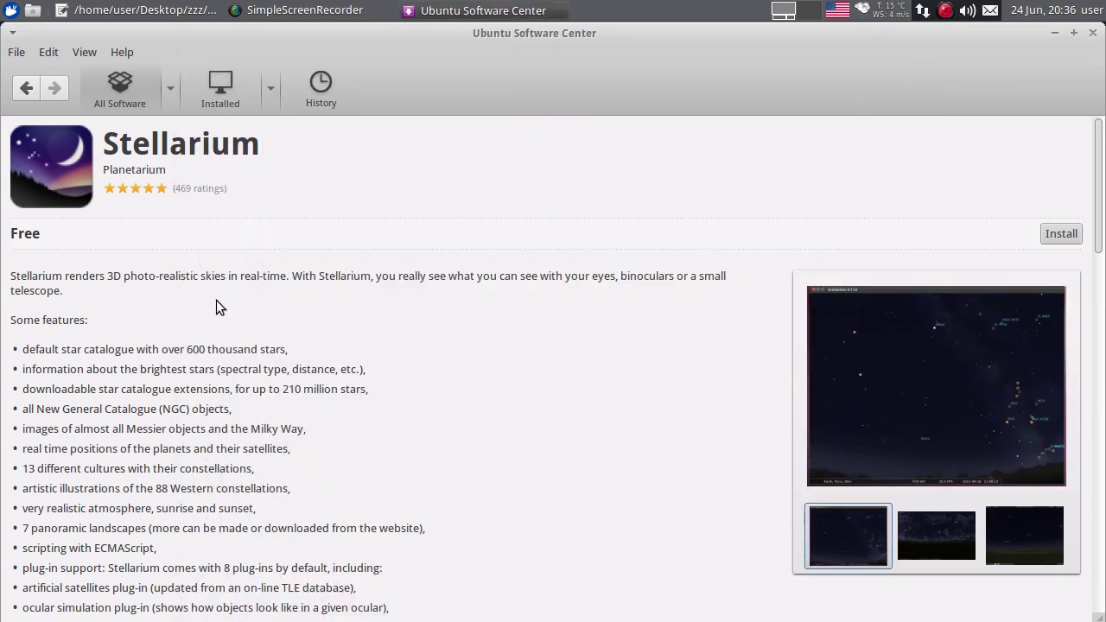
# Return to the catalogue's start page and look over the Internet category.
pyautogui.click(24, 87)
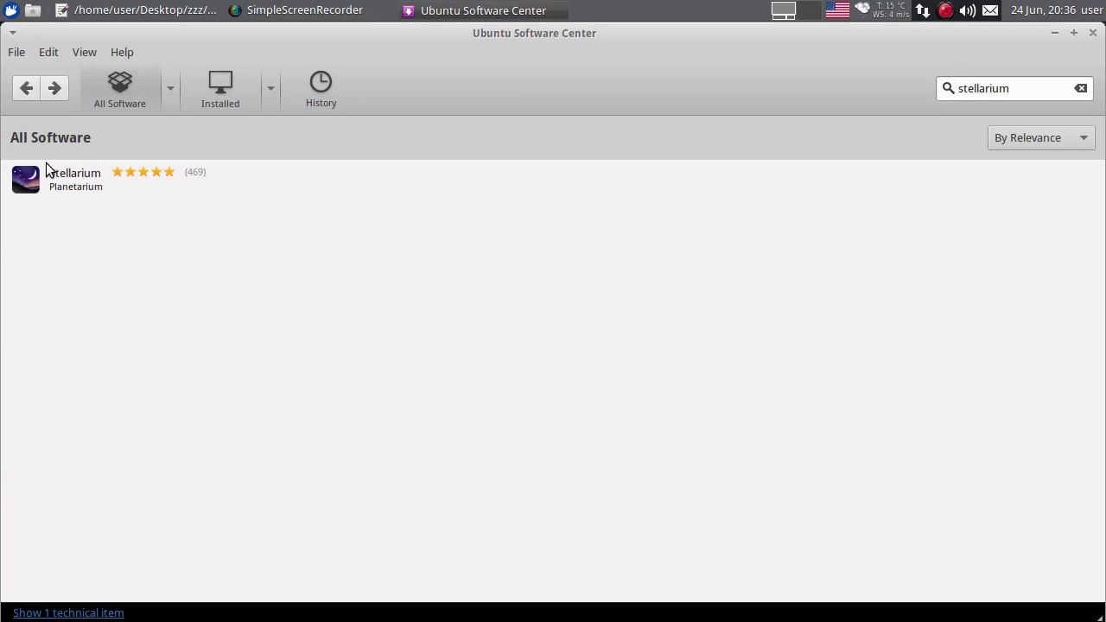
pyautogui.click(27, 93)
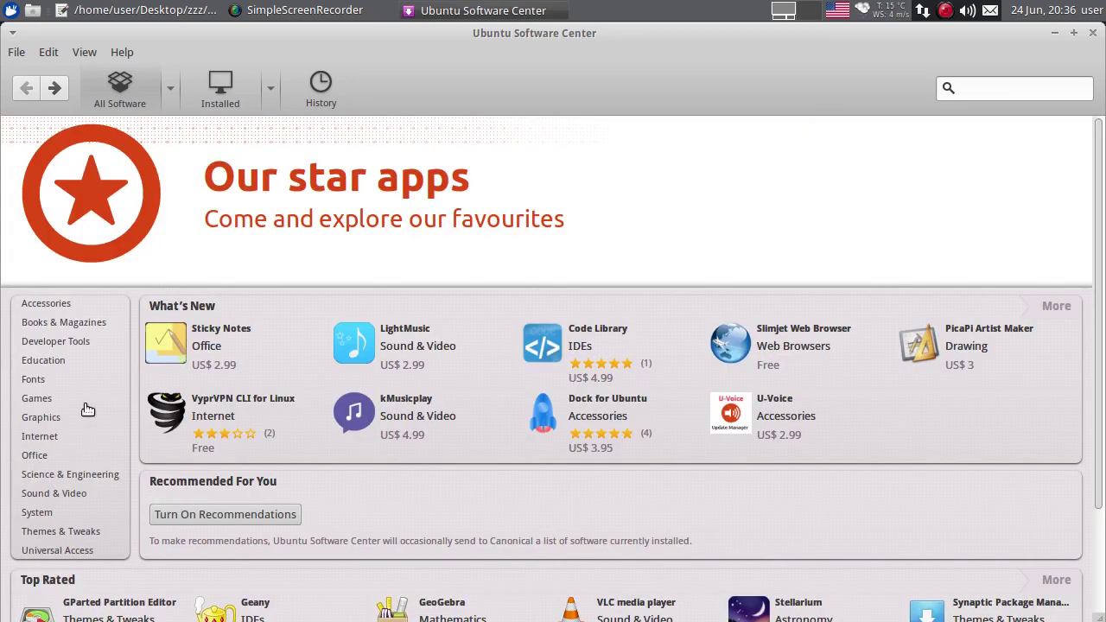
pyautogui.click(51, 437)
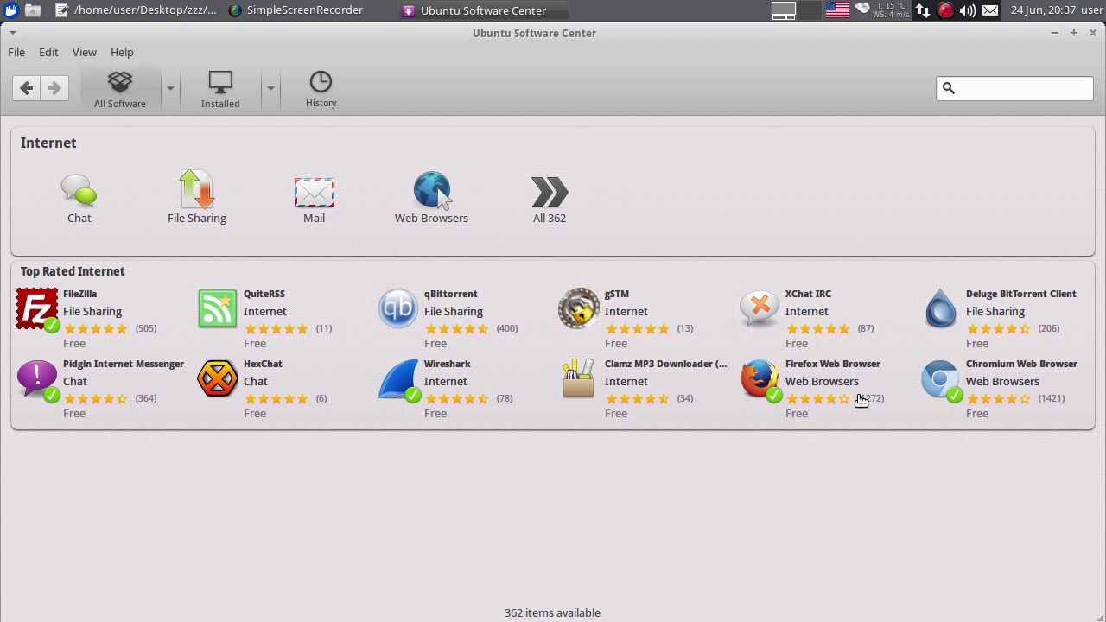
# Open LibreOffice Writer's details page from the Office category and view its enlarged screenshot.
pyautogui.hotkey('alt', 'Left')
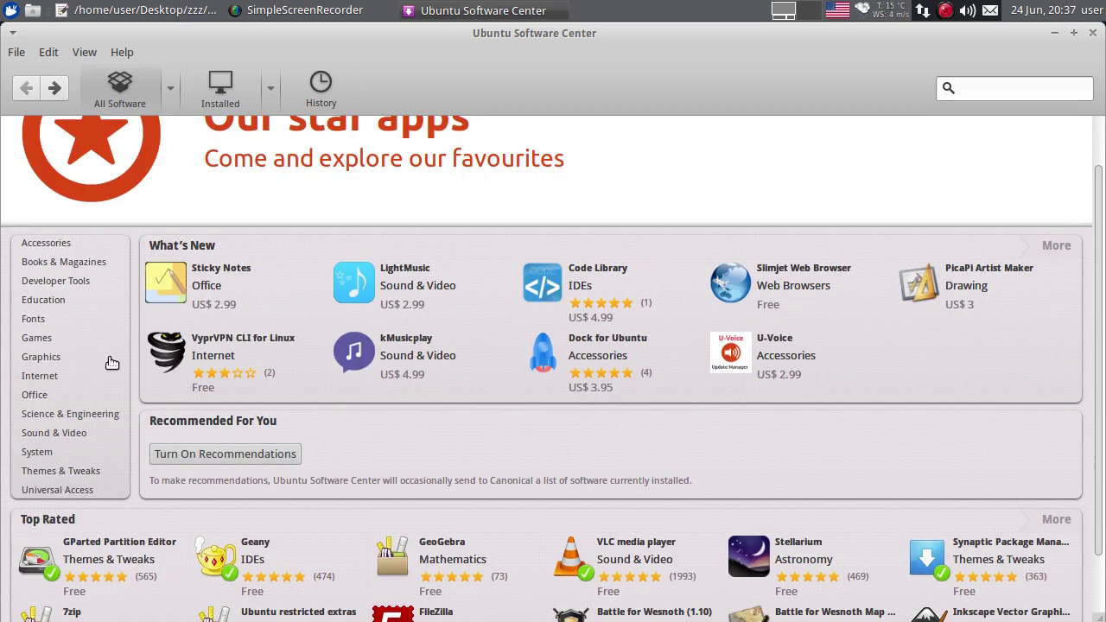
pyautogui.click(36, 395)
pyautogui.doubleClick(222, 275)
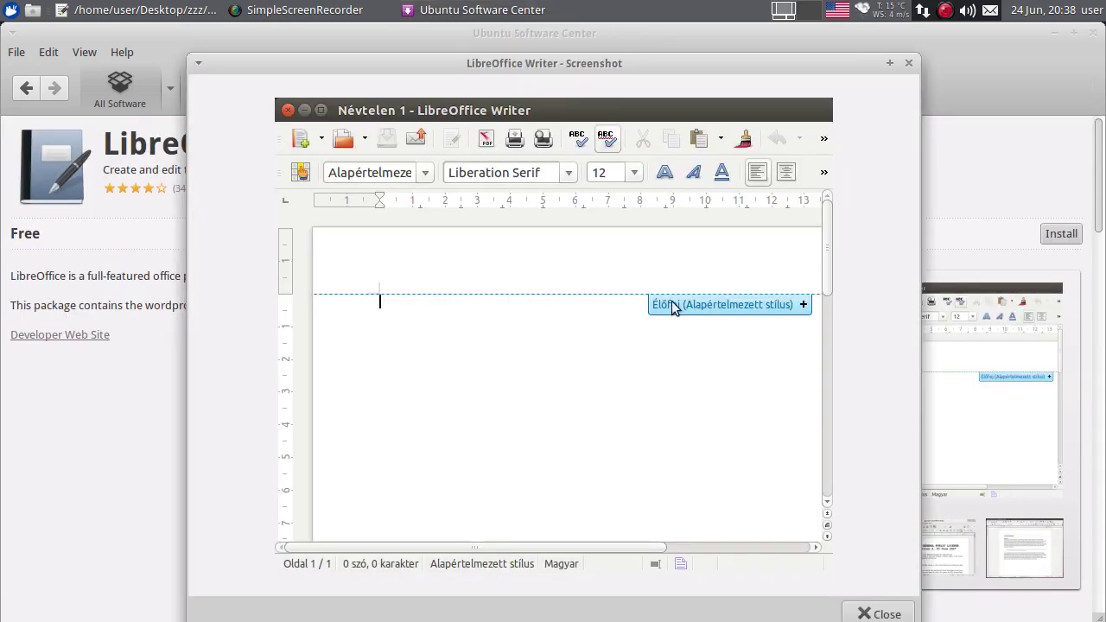
pyautogui.click(909, 64)
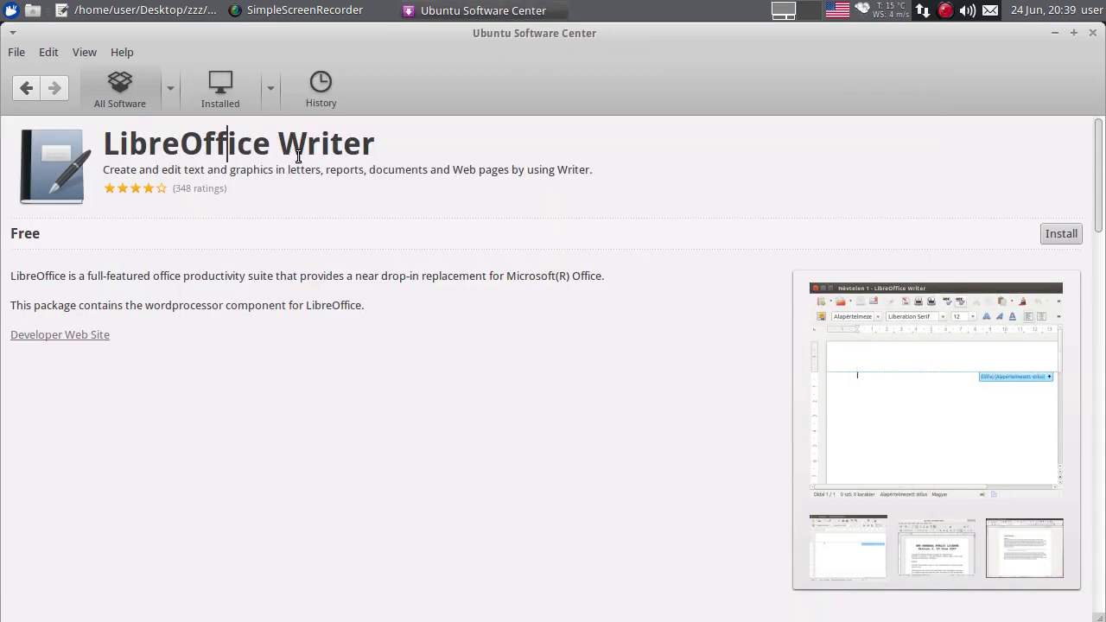
# Highlight the LibreOffice Writer title and briefly look at the desktop's application launcher.
pyautogui.moveTo(390, 155); pyautogui.dragTo(123, 155)
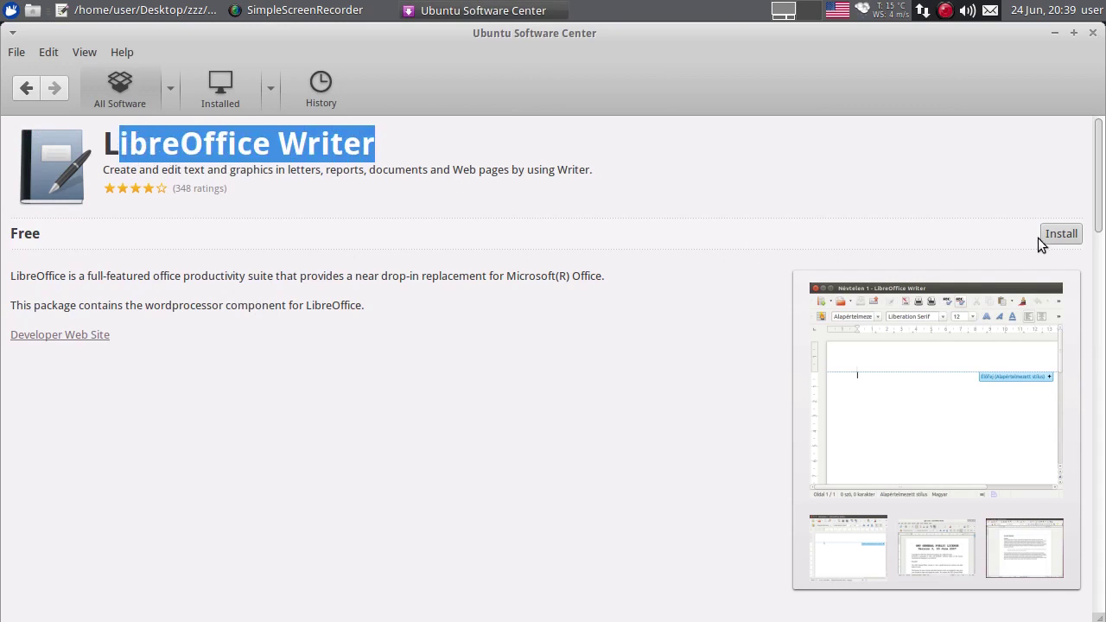
pyautogui.click(10, 12)
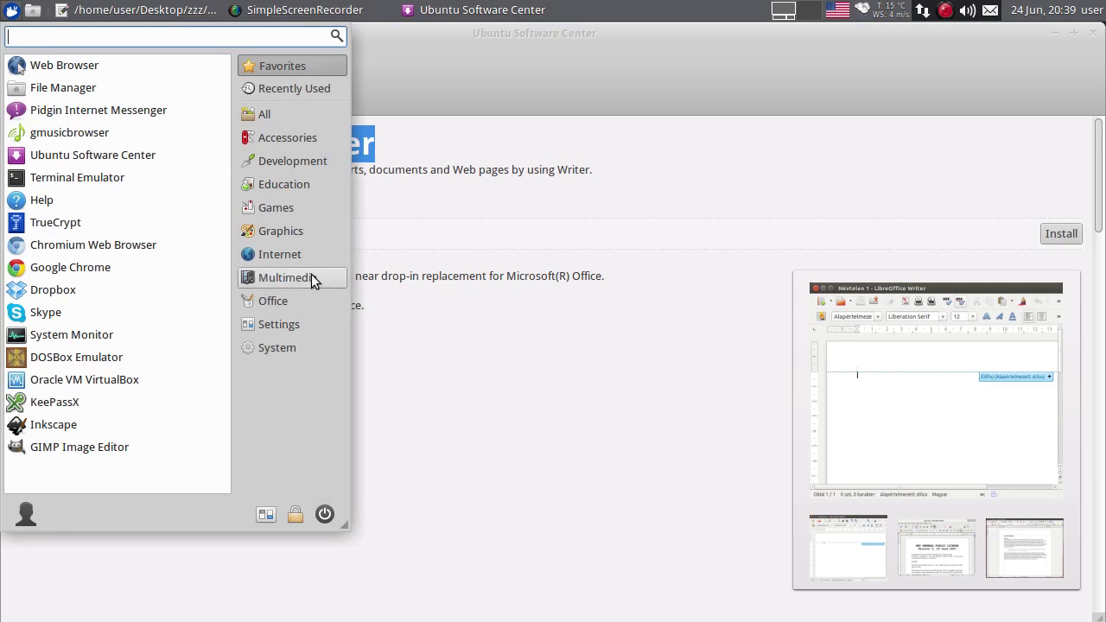
pyautogui.click(426, 279)
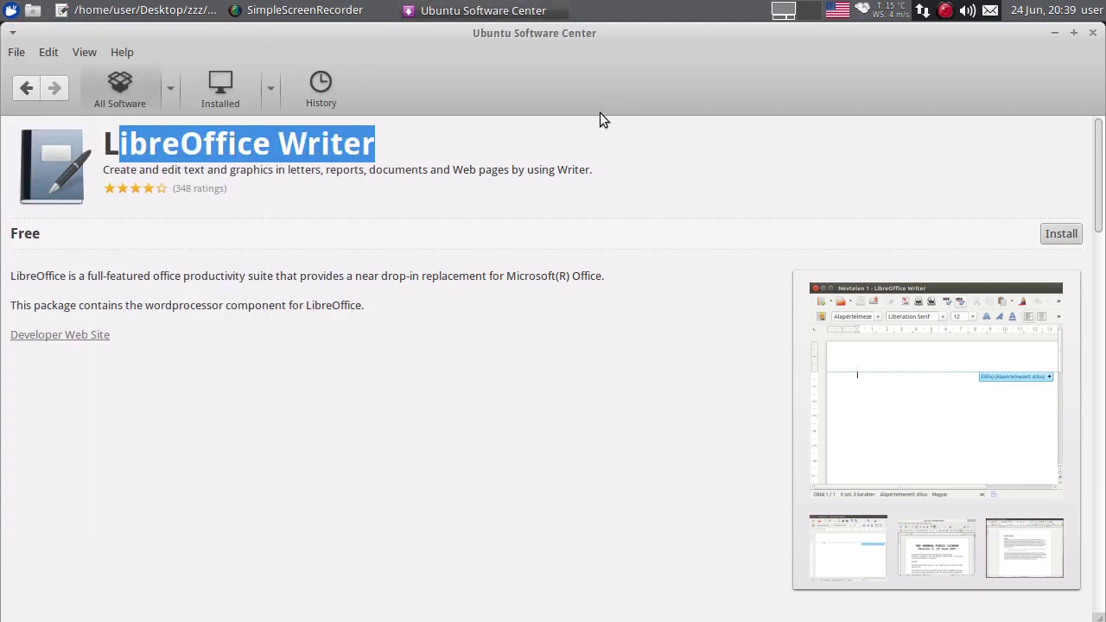
pyautogui.click(305, 143)
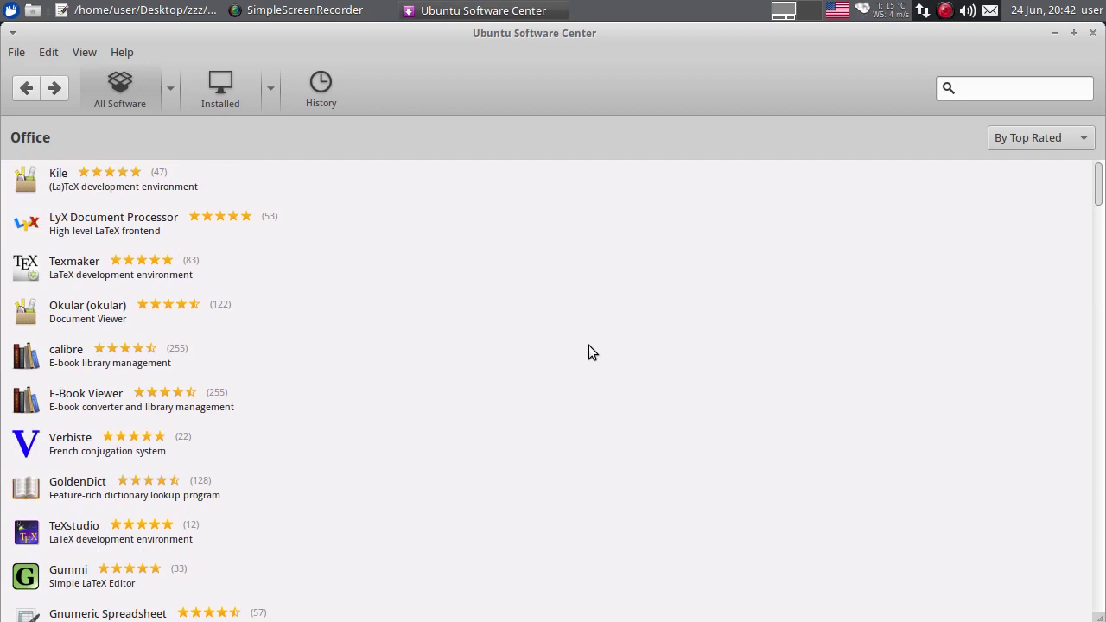
# Browse the catalogue's Office list and look over the Sound & Video and System categories.
pyautogui.scroll(-4, 589, 352)
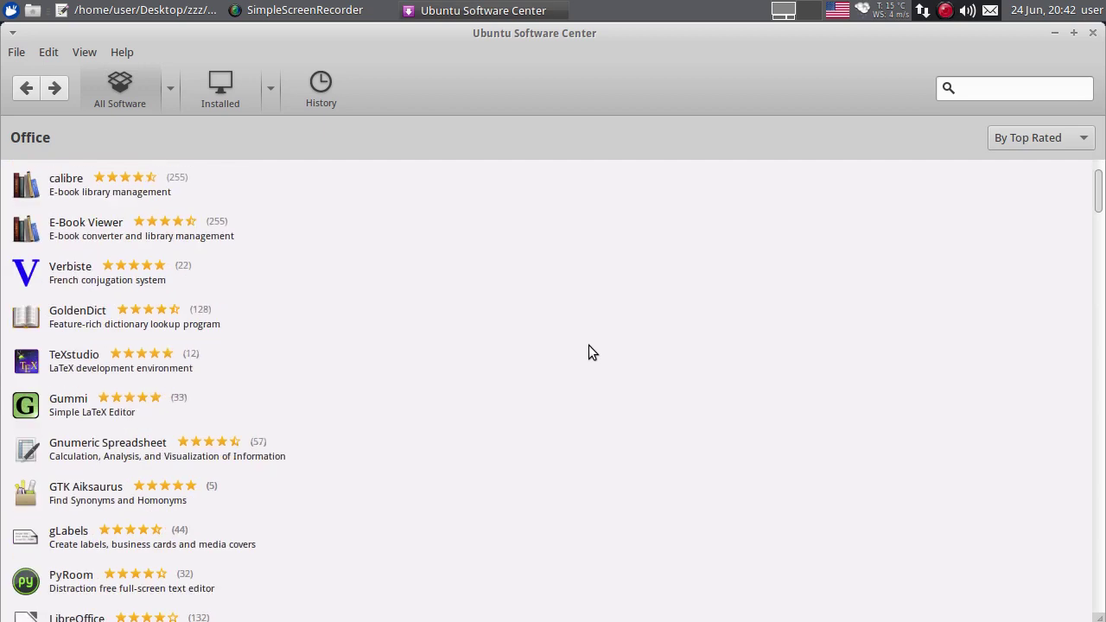
pyautogui.scroll(-6, 589, 352)
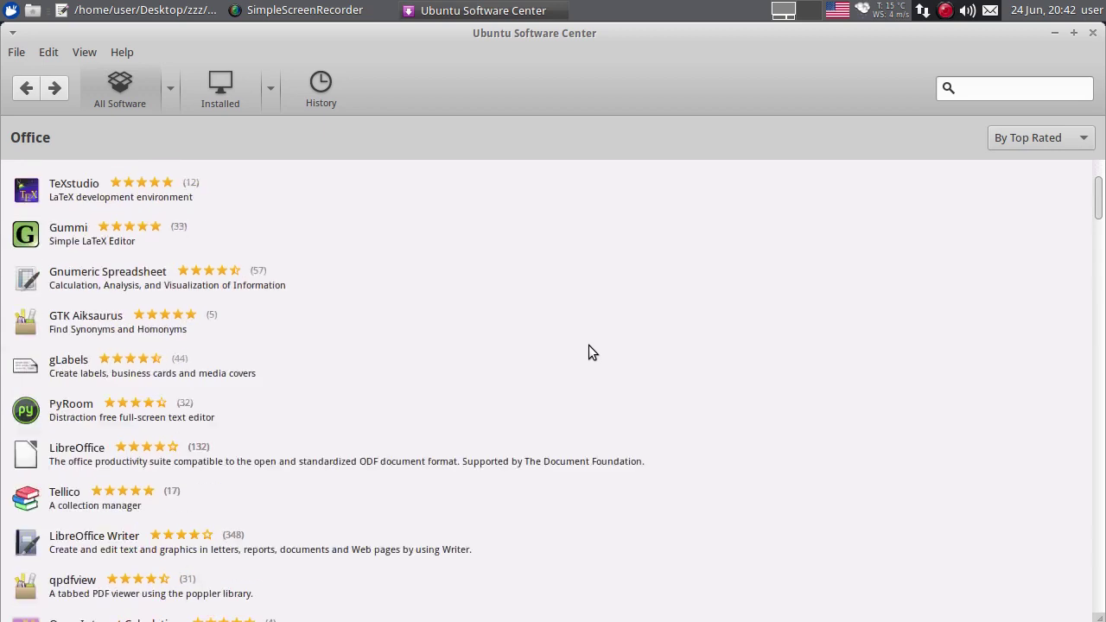
pyautogui.hotkey('alt', 'Left')
pyautogui.click(53, 433)
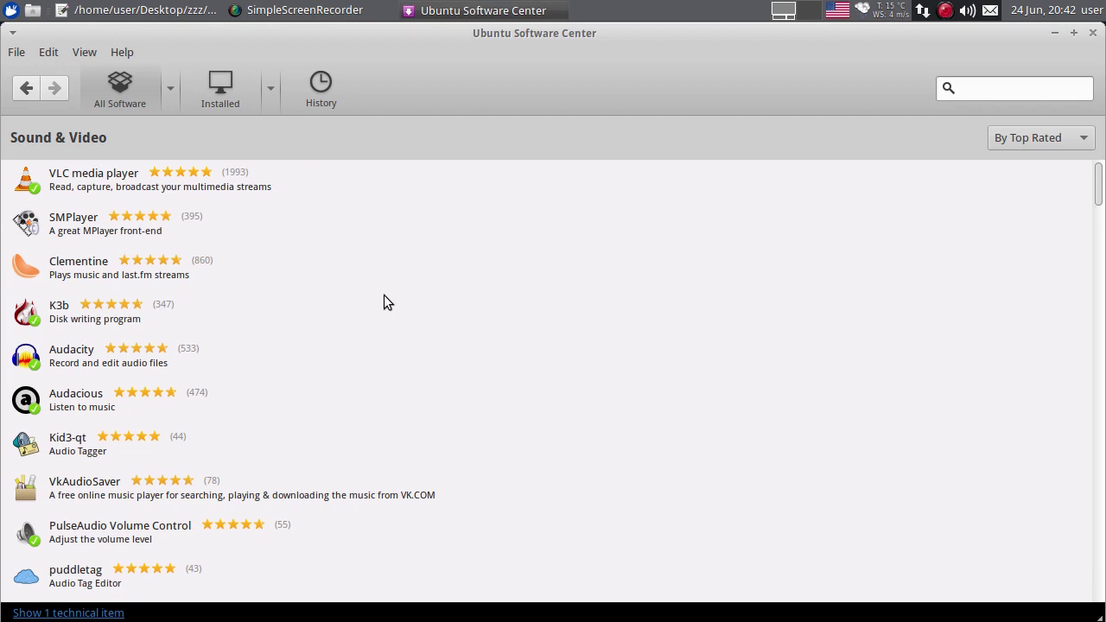
pyautogui.click(27, 89)
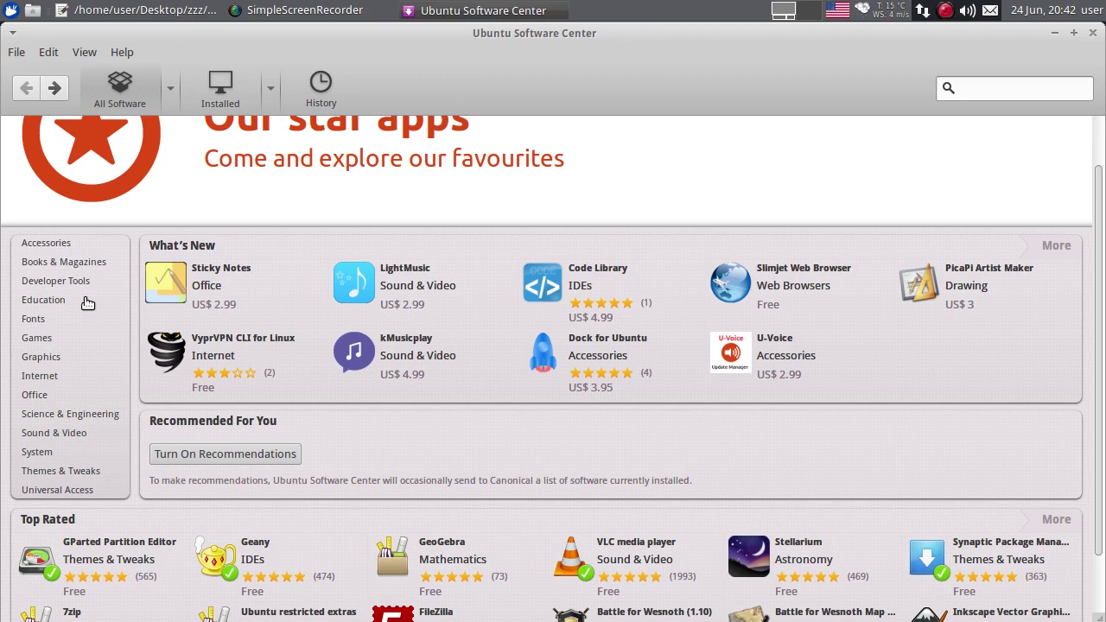
pyautogui.click(36, 451)
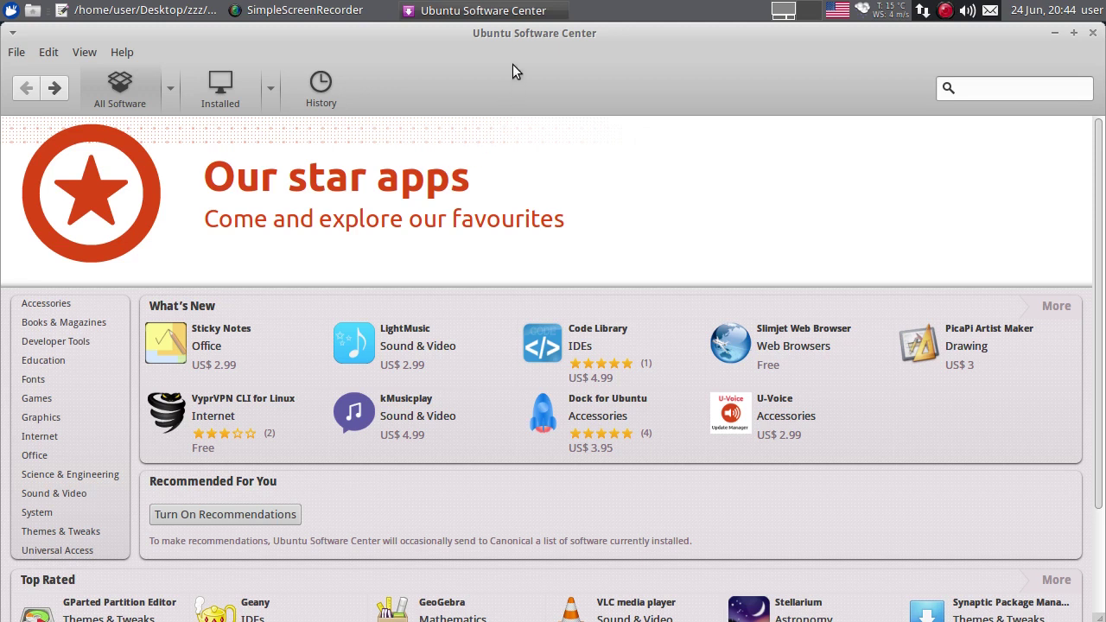
# Clear the Software Center window off the desktop and look through the application launcher's Recently Used and All lists.
pyautogui.hotkey('alt', 'F9')
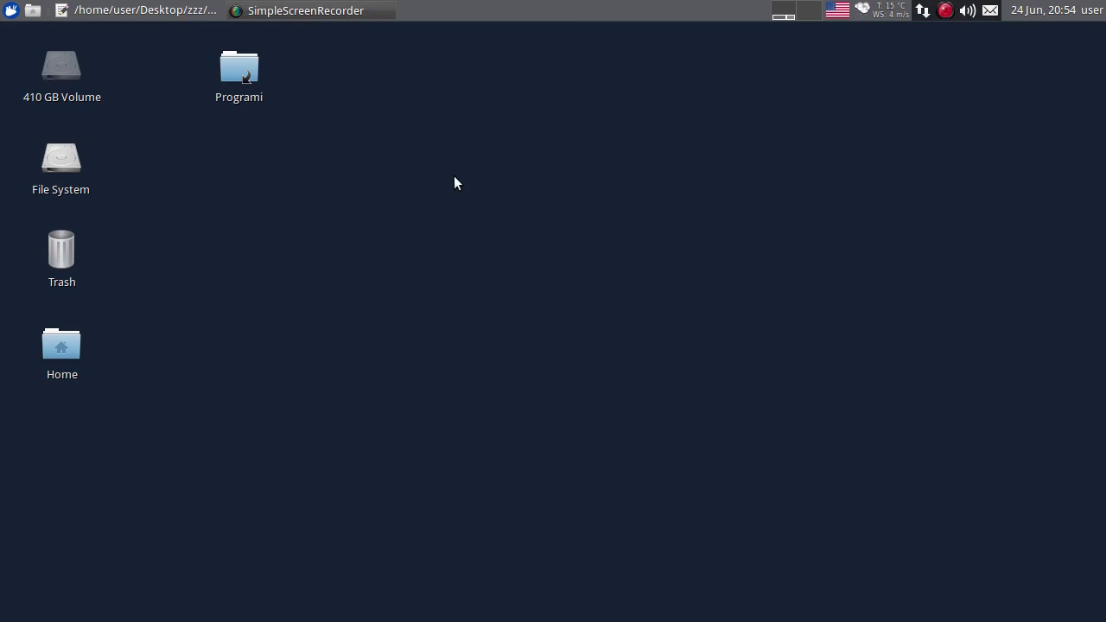
pyautogui.click(7, 8)
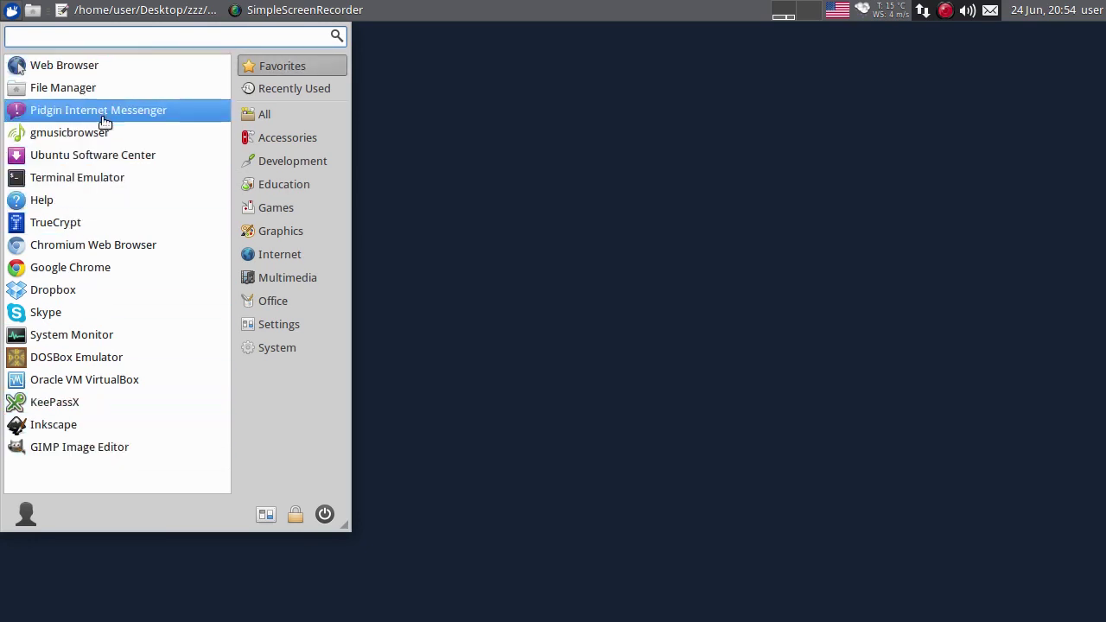
pyautogui.click(289, 87)
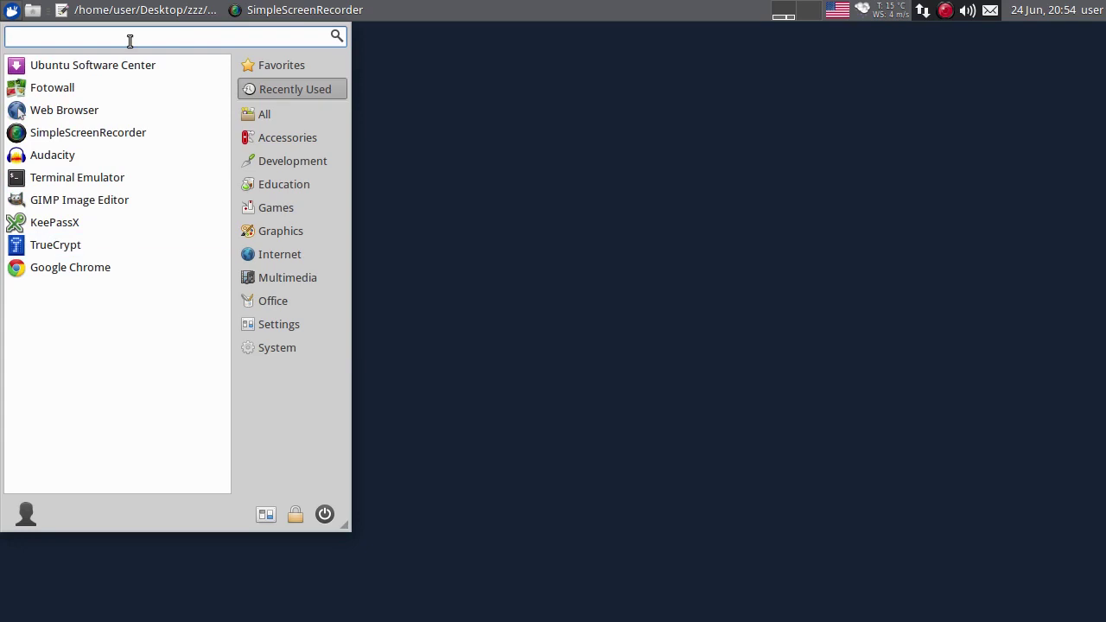
pyautogui.click(269, 114)
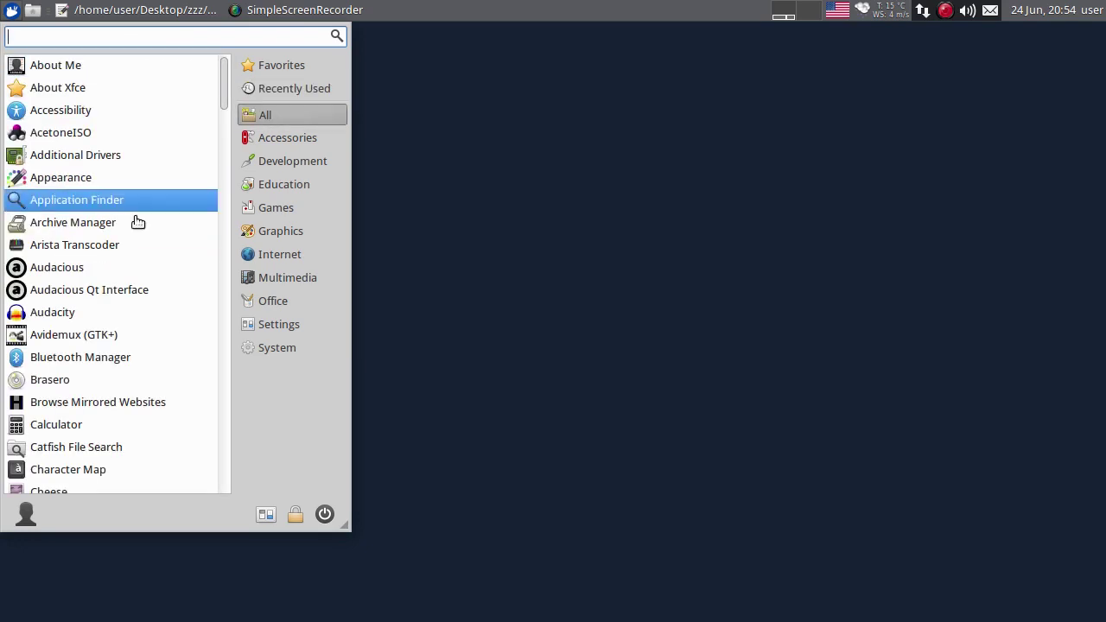
pyautogui.click(72, 163)
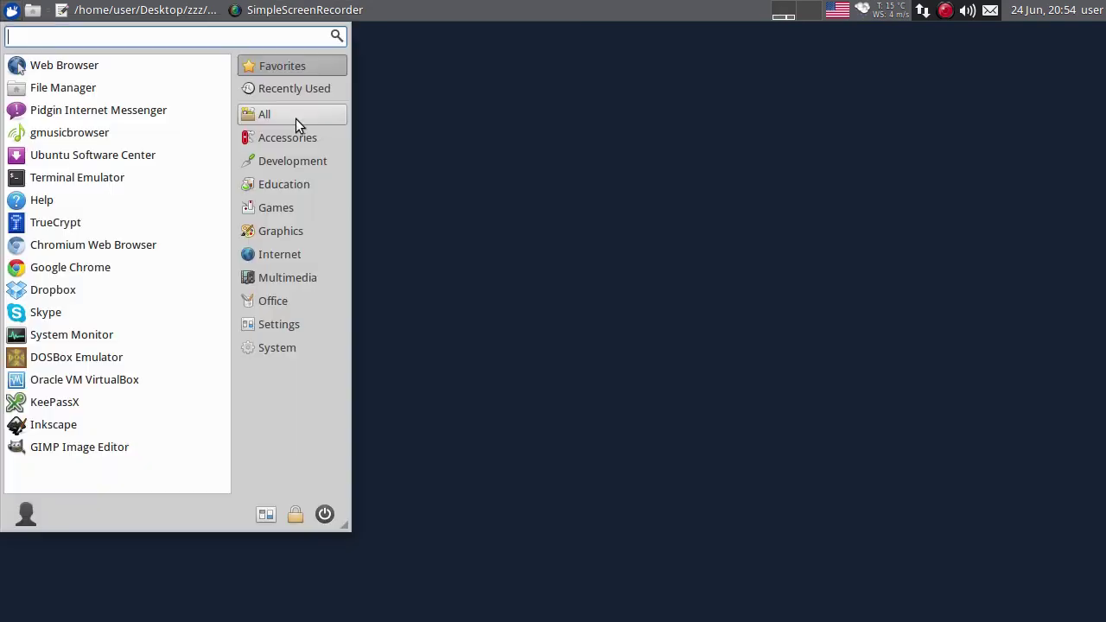
# Add Font Viewer from the Accessories category to the launcher's favorites, and remove it from the favorites again.
pyautogui.click(287, 140)
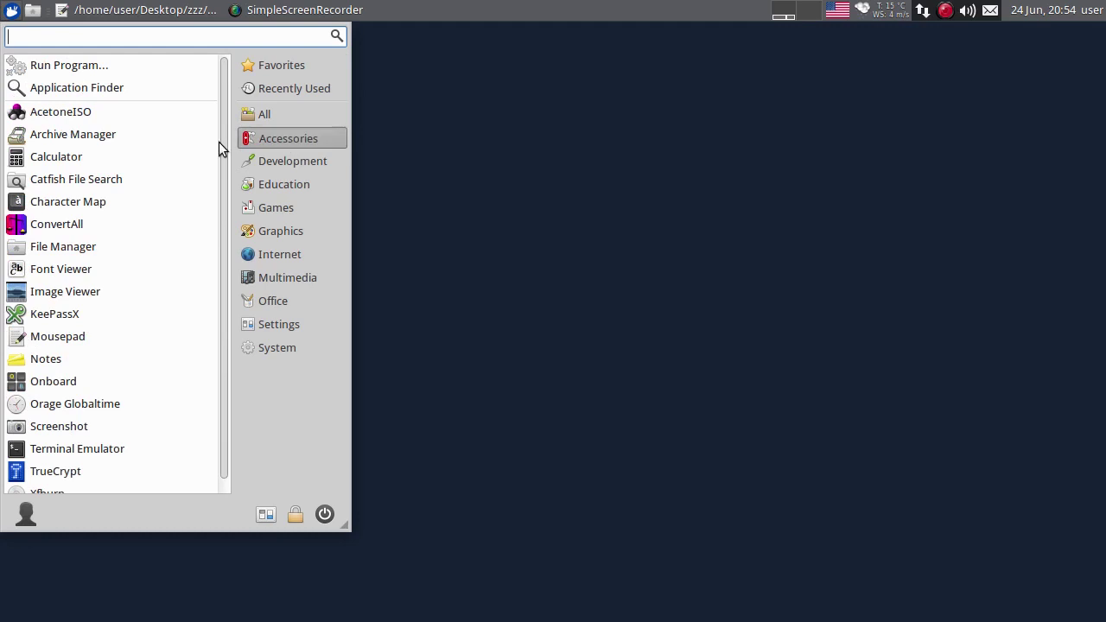
pyautogui.scroll(-1, 228, 234)
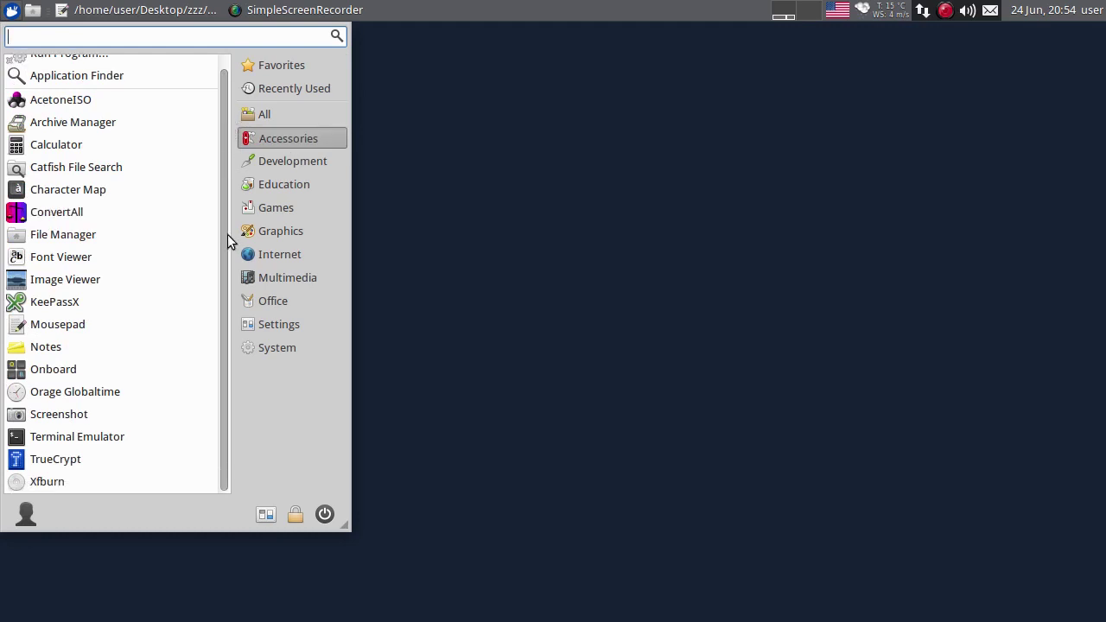
pyautogui.scroll(1, 227, 234)
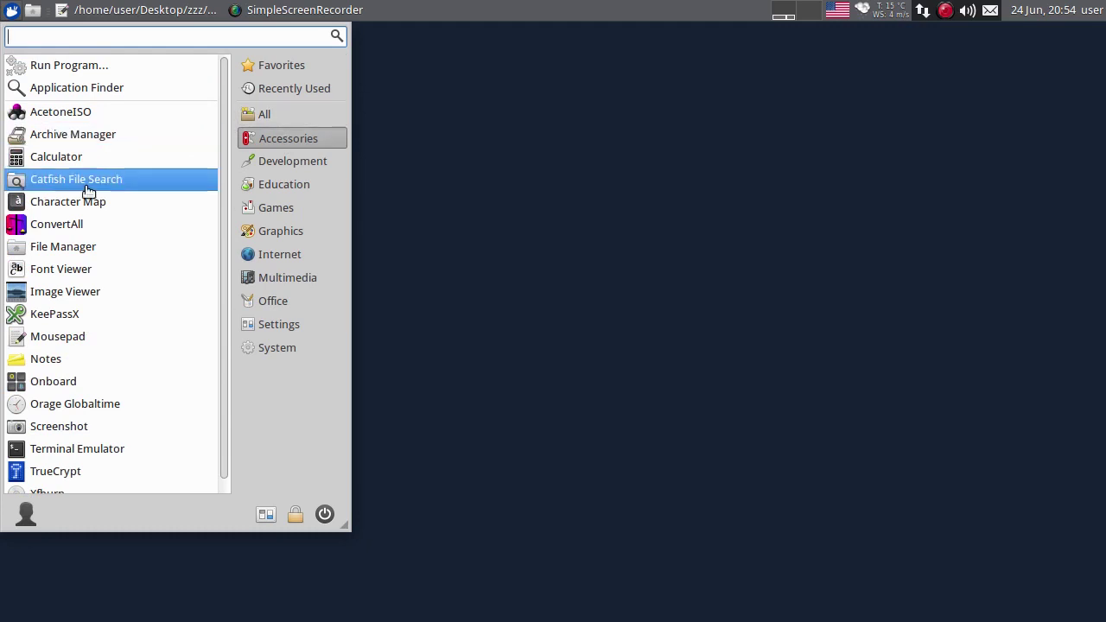
pyautogui.rightClick(64, 271)
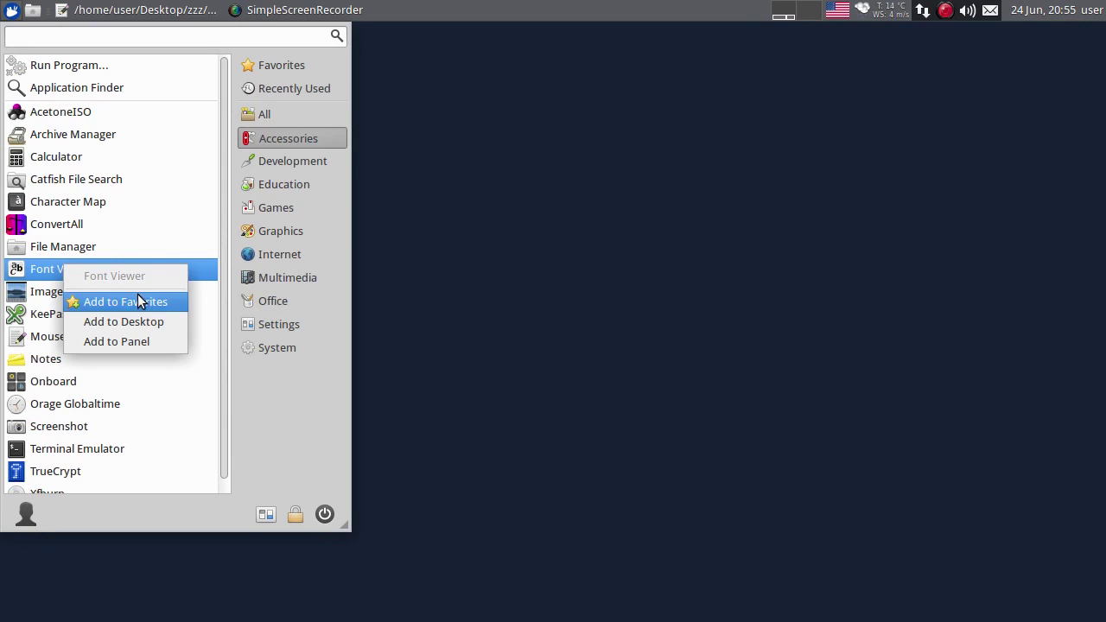
pyautogui.click(107, 302)
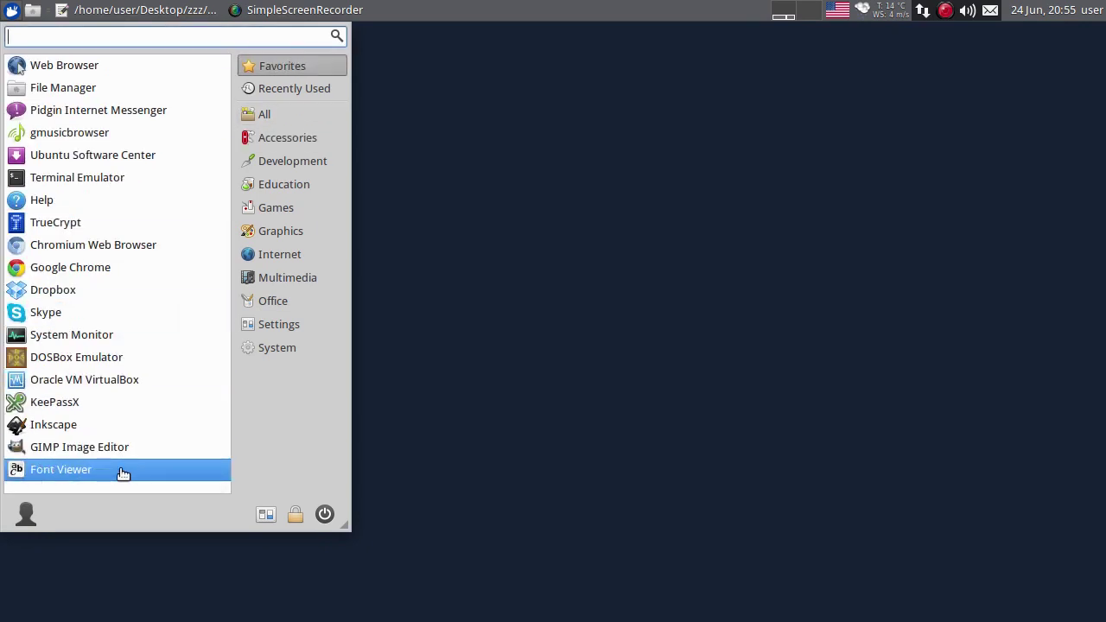
pyautogui.rightClick(63, 468)
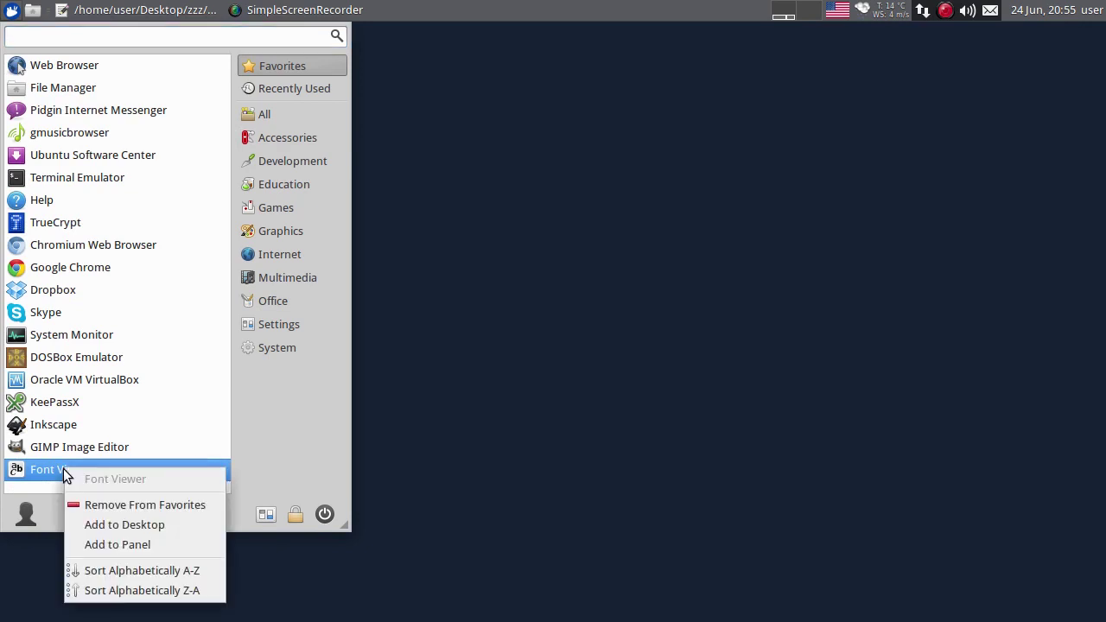
pyautogui.click(144, 505)
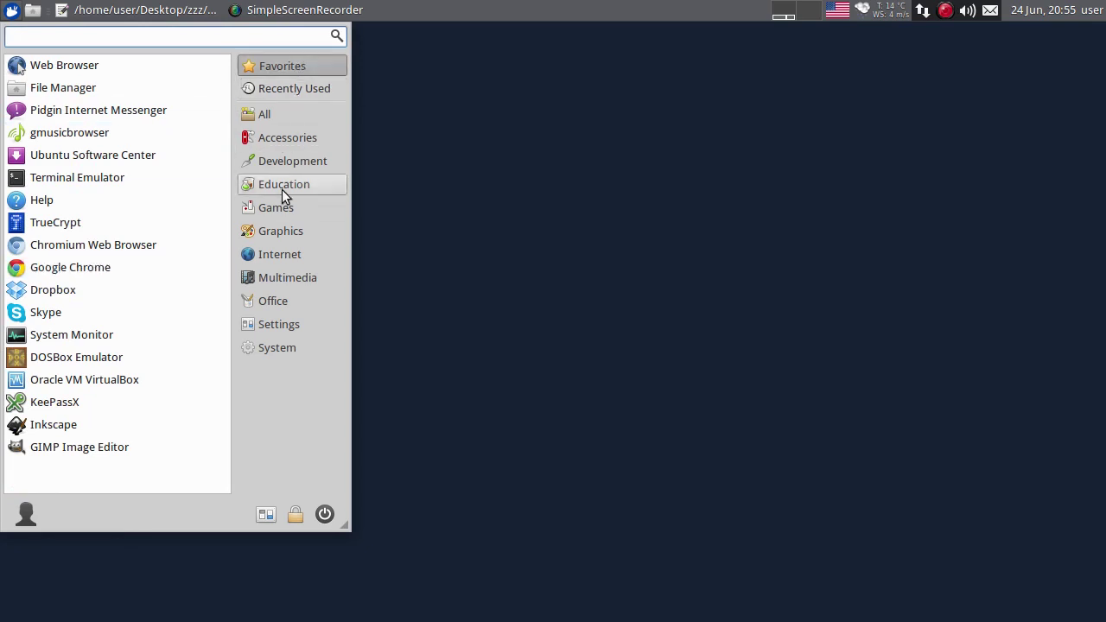
# Place a Font Viewer shortcut from the Accessories category on the desktop, and remove that shortcut again.
pyautogui.click(297, 138)
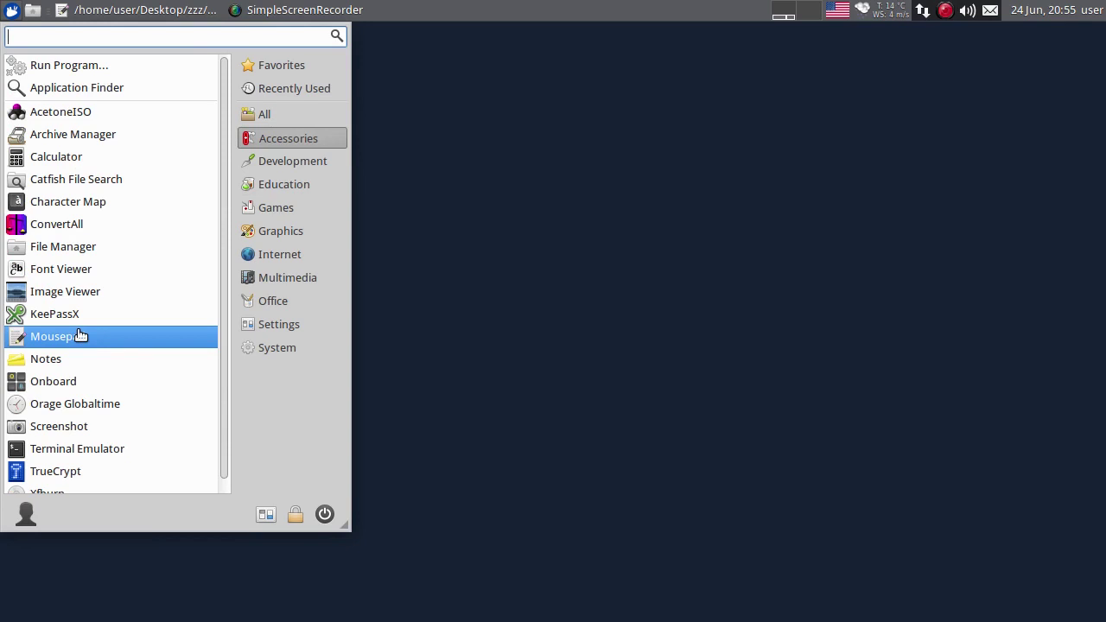
pyautogui.rightClick(73, 275)
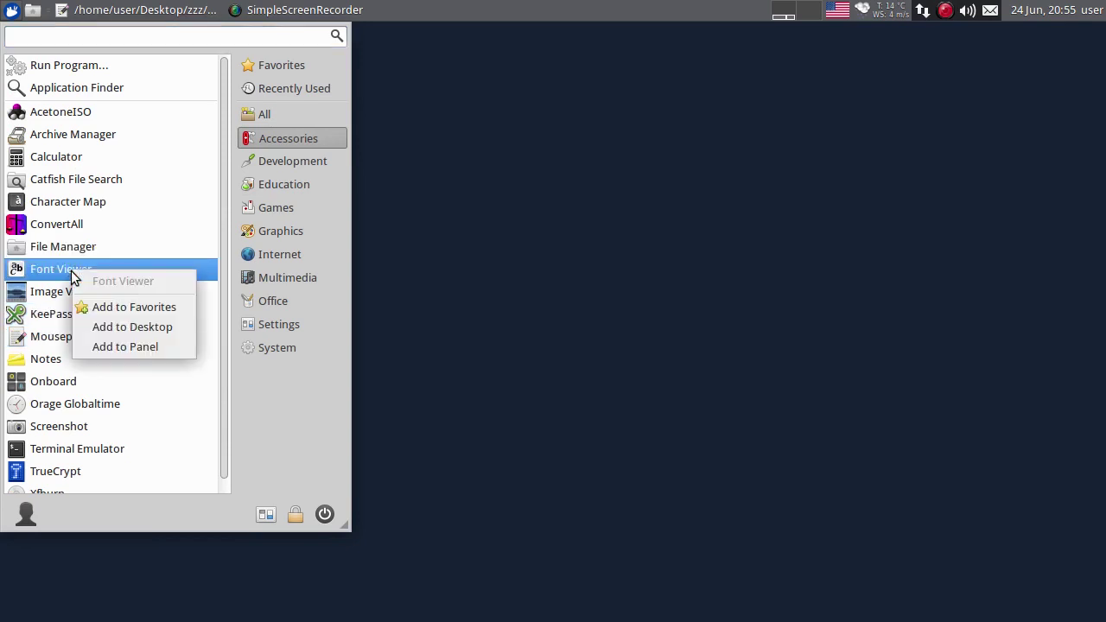
pyautogui.click(111, 329)
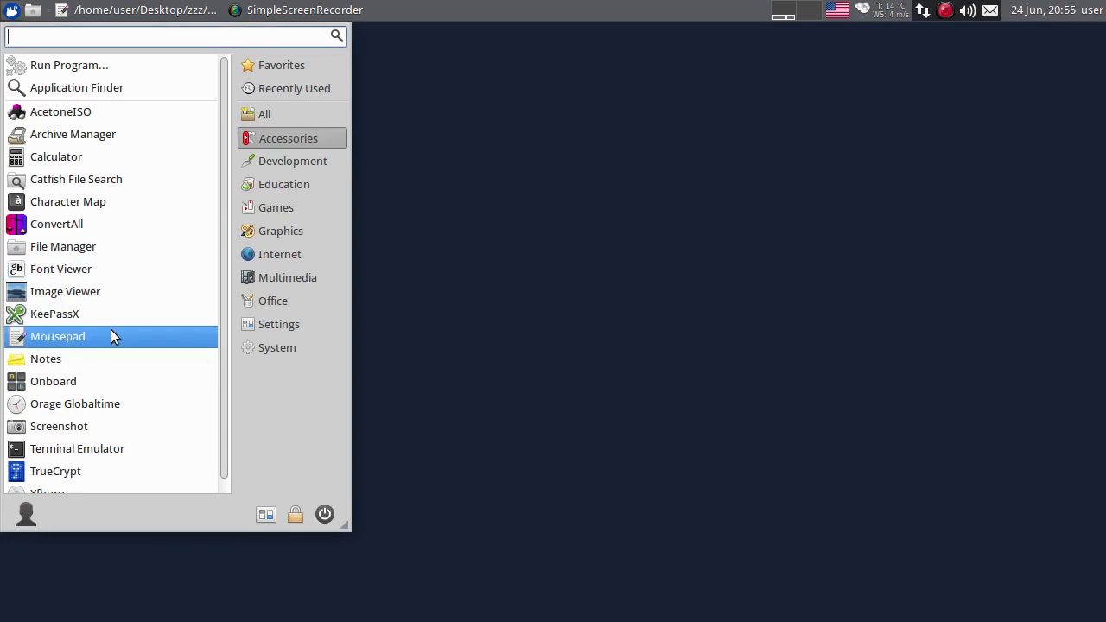
pyautogui.click(474, 143)
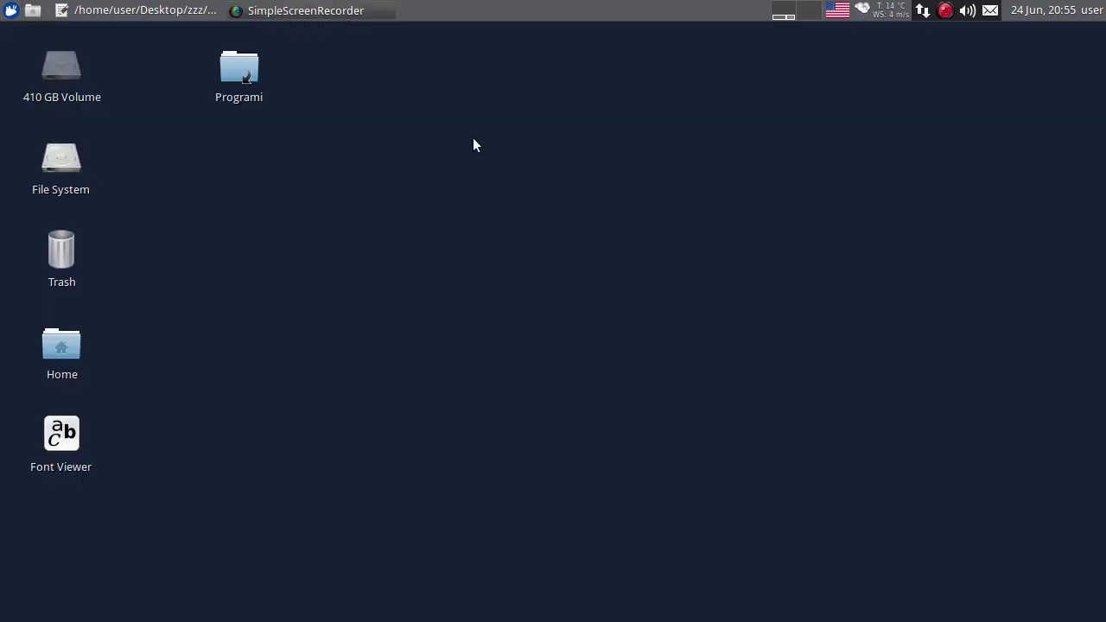
pyautogui.rightClick(54, 436)
# Add Font Viewer from the launcher's Accessories category to the panel.
pyautogui.hotkey('ctrl', 'Escape')
pyautogui.click(299, 143)
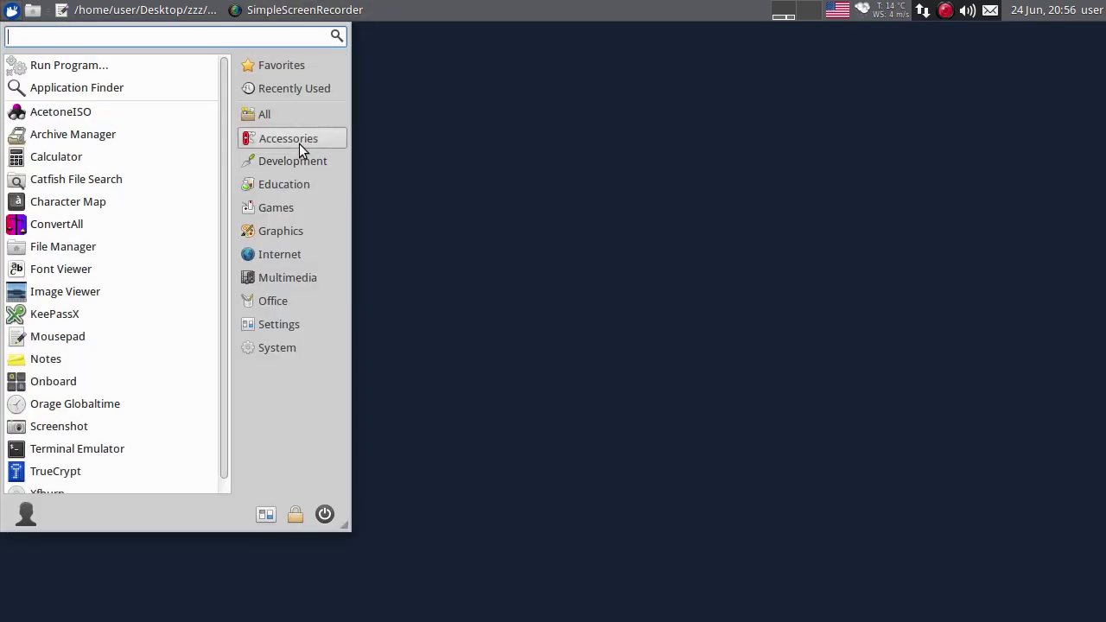
pyautogui.rightClick(83, 269)
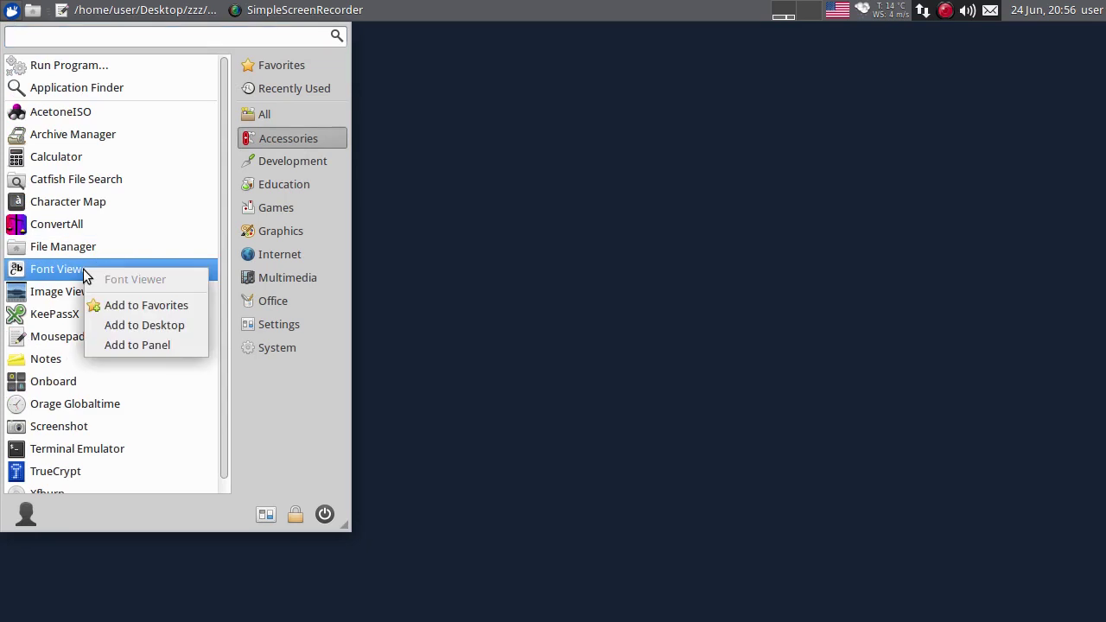
pyautogui.click(154, 343)
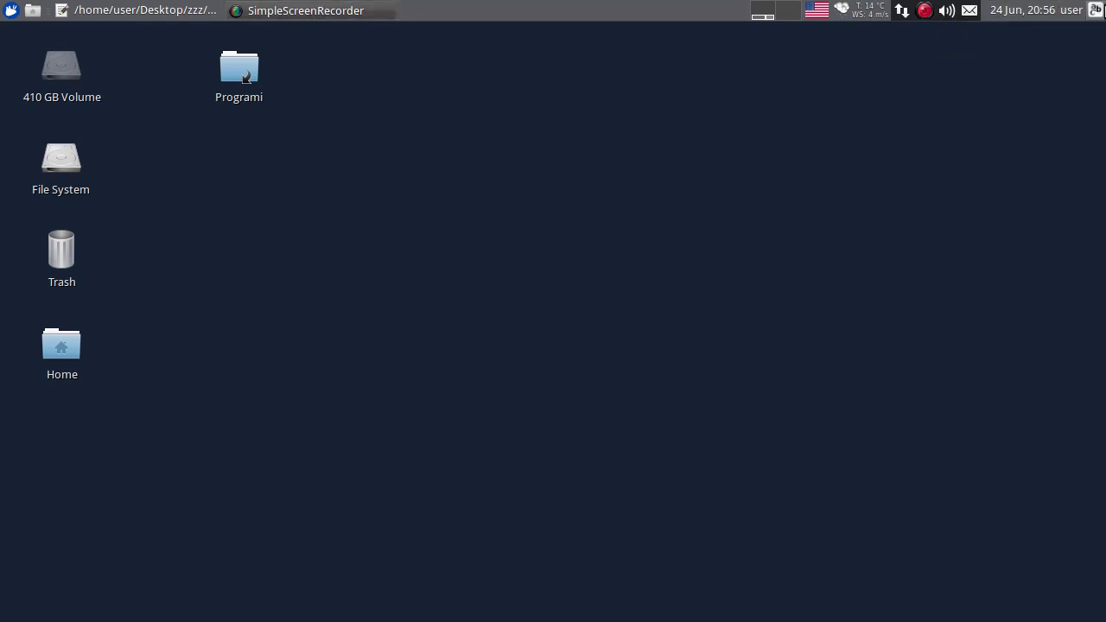
# Move the Font Viewer panel launcher next to the open window list, and remove it from the panel.
pyautogui.rightClick(1097, 10)
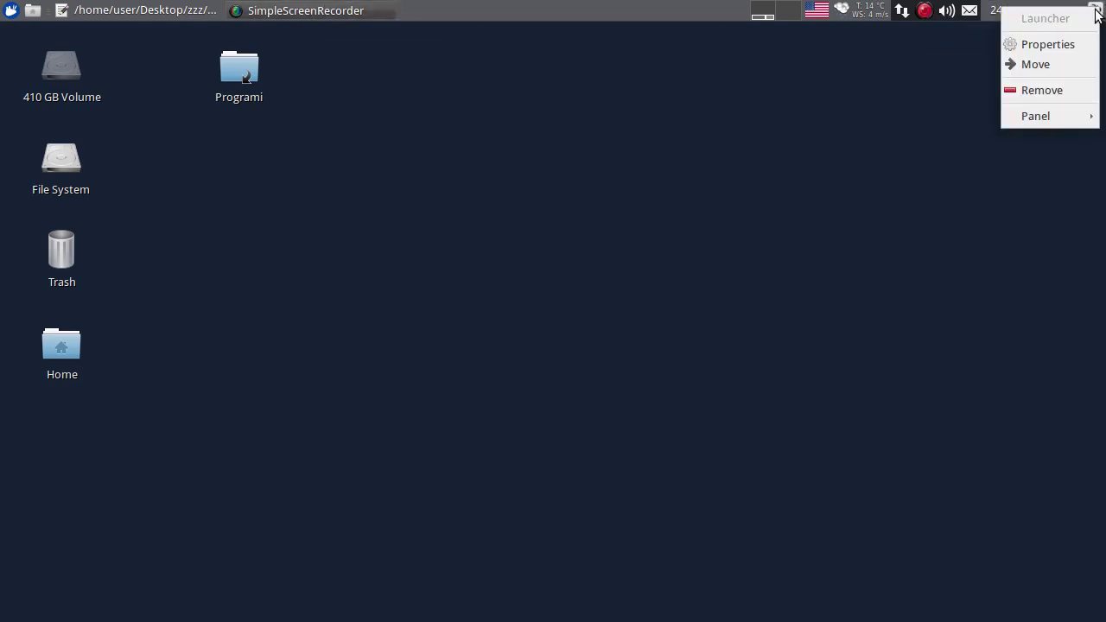
pyautogui.click(1077, 64)
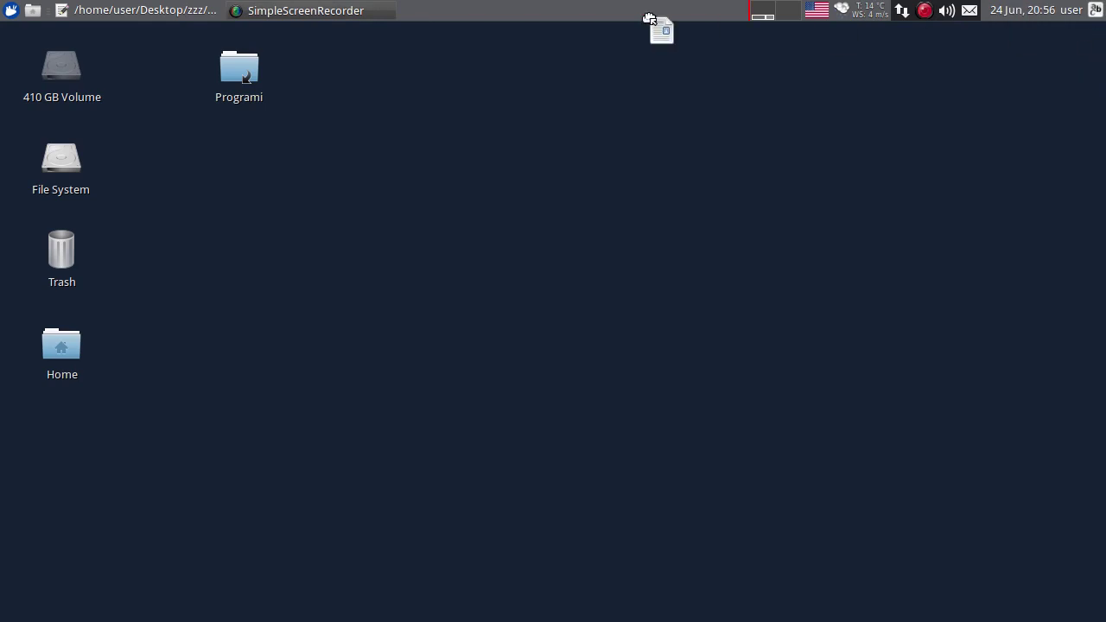
pyautogui.click(469, 13)
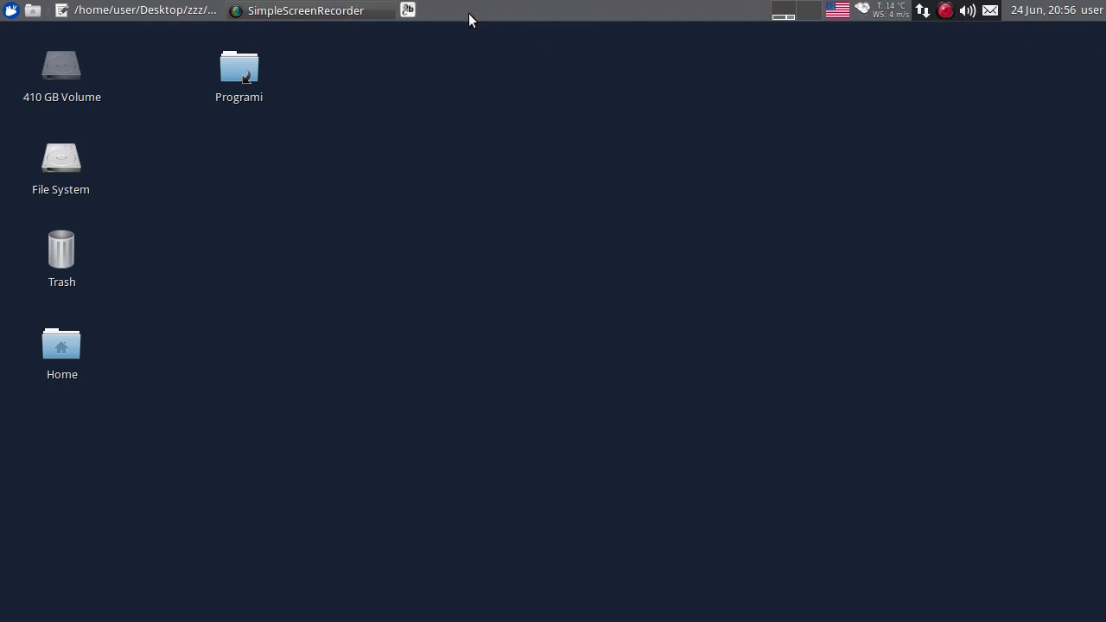
pyautogui.click(406, 10)
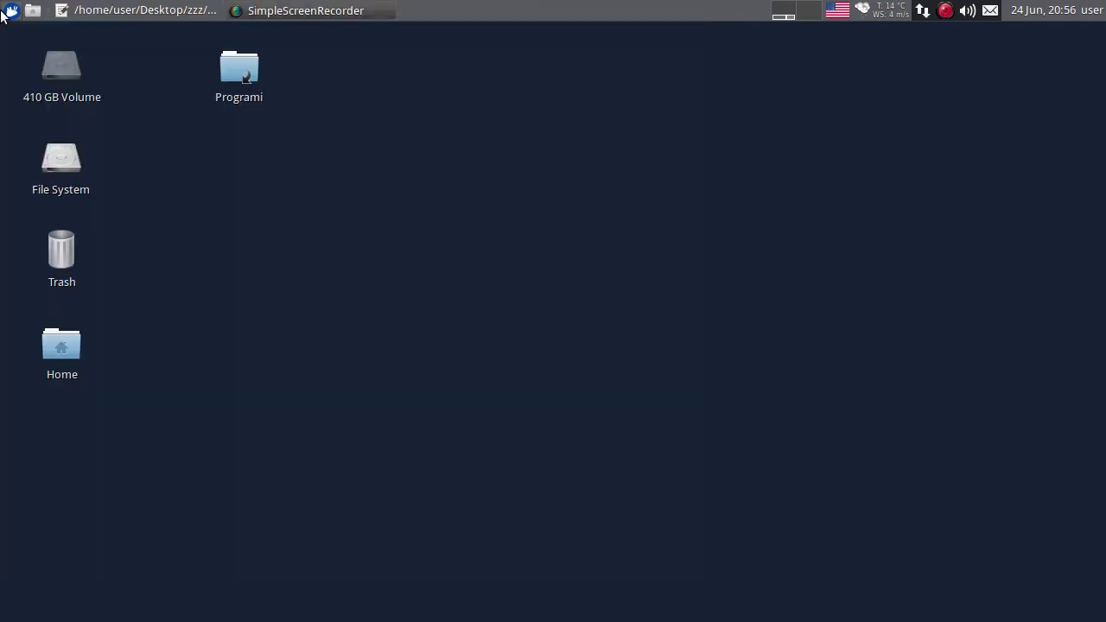
# Open the desktop's Settings manager, look through its Personal, Hardware, System and Other sections, and close it.
pyautogui.click(11, 10)
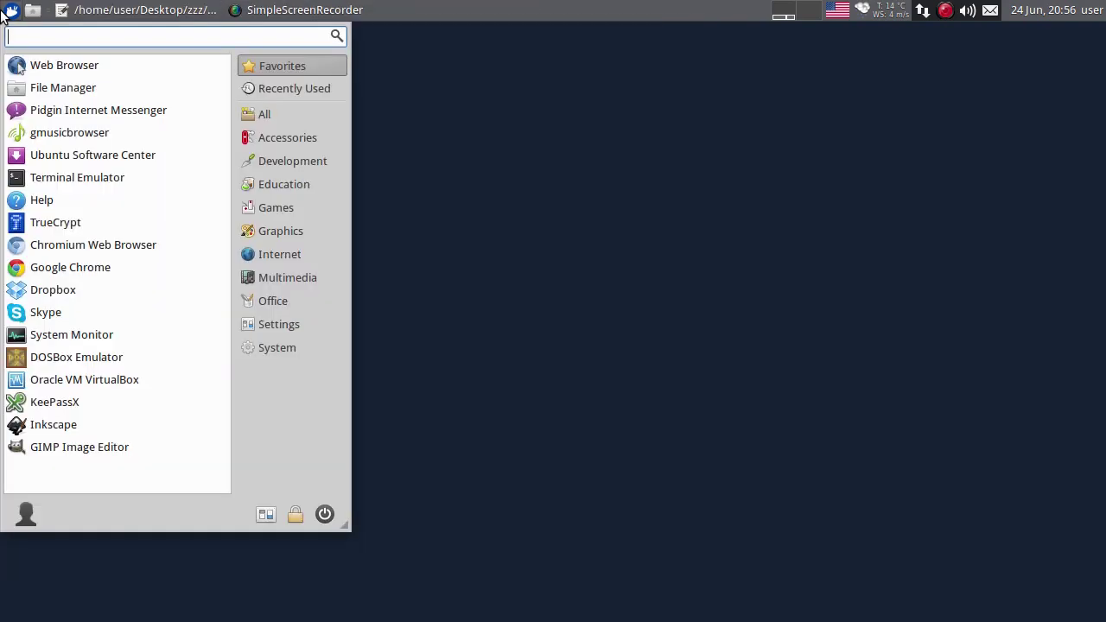
pyautogui.click(264, 516)
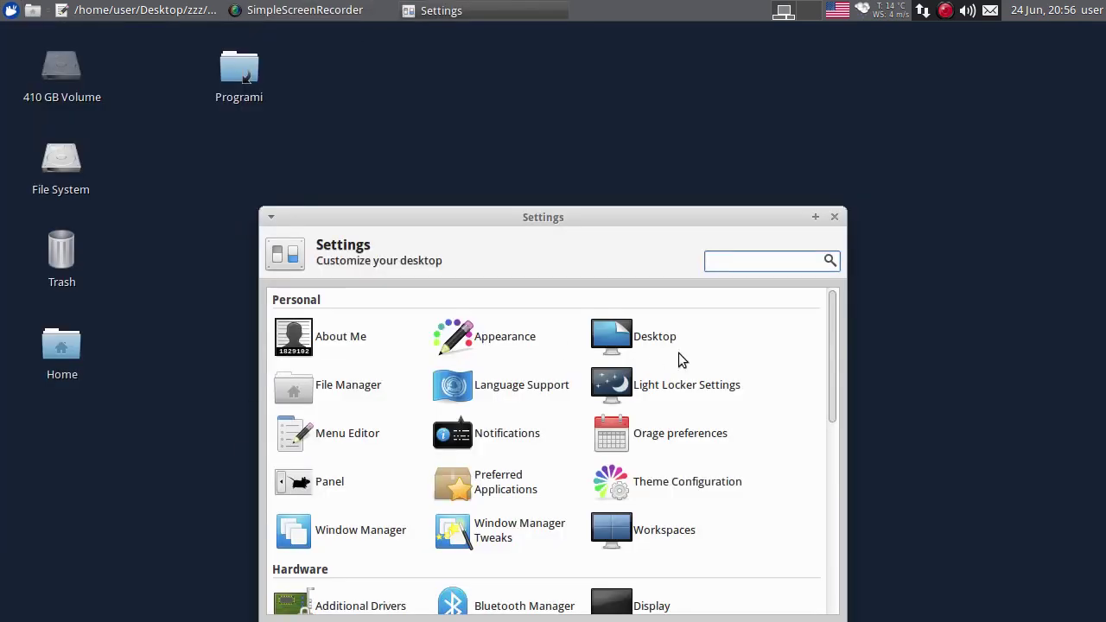
pyautogui.scroll(-10, 695, 365)
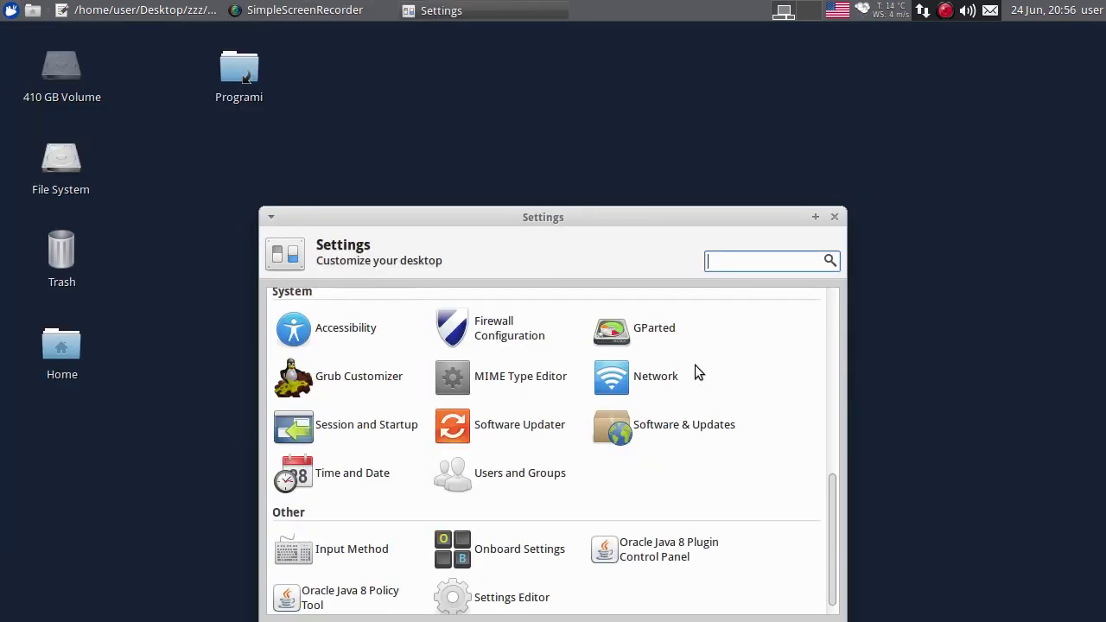
pyautogui.scroll(-1, 695, 365)
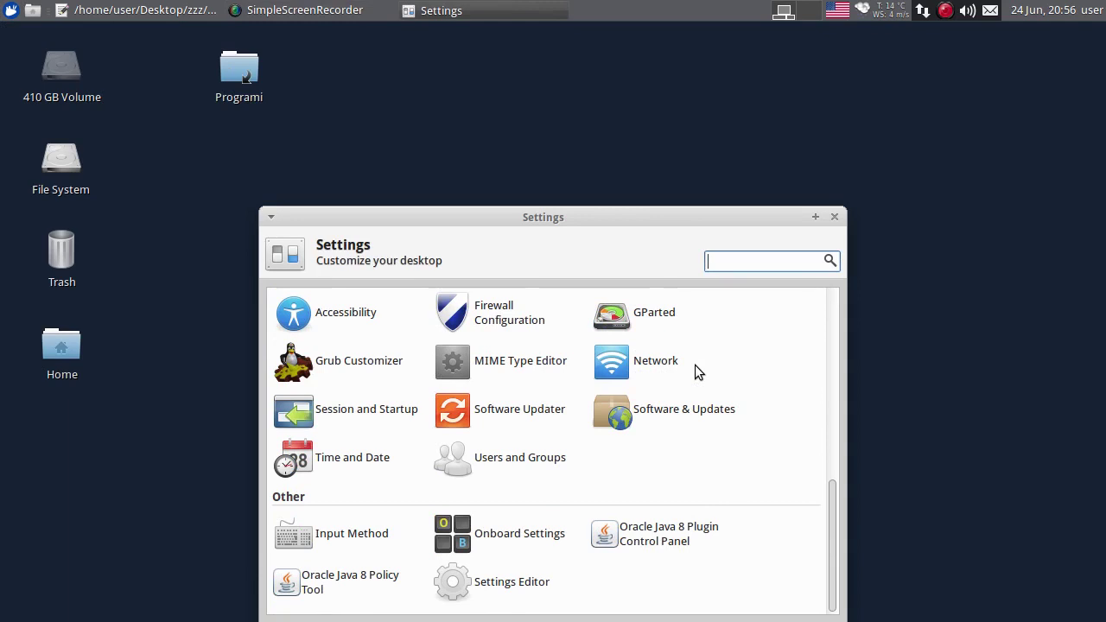
pyautogui.scroll(4, 695, 365)
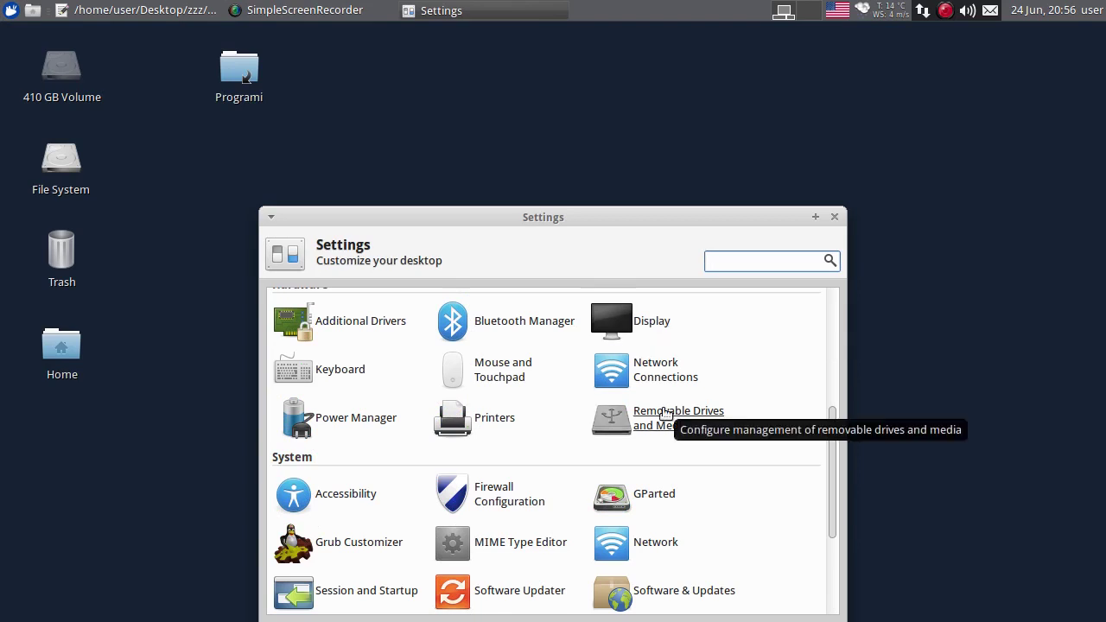
pyautogui.scroll(-3, 672, 411)
pyautogui.scroll(6, 793, 538)
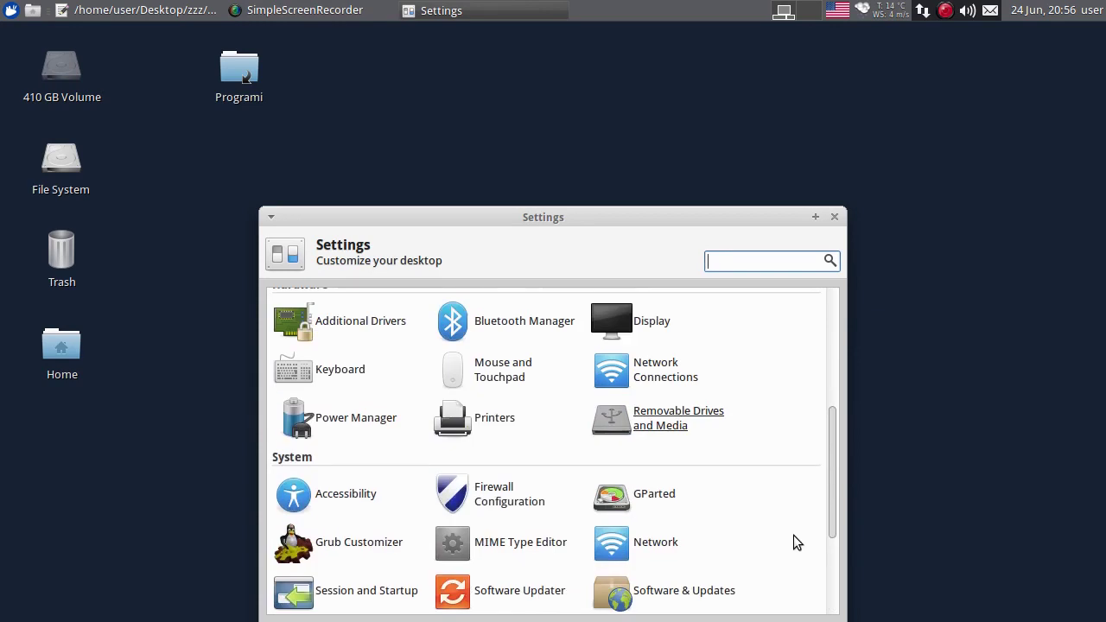
pyautogui.hotkey('alt', 'F4')
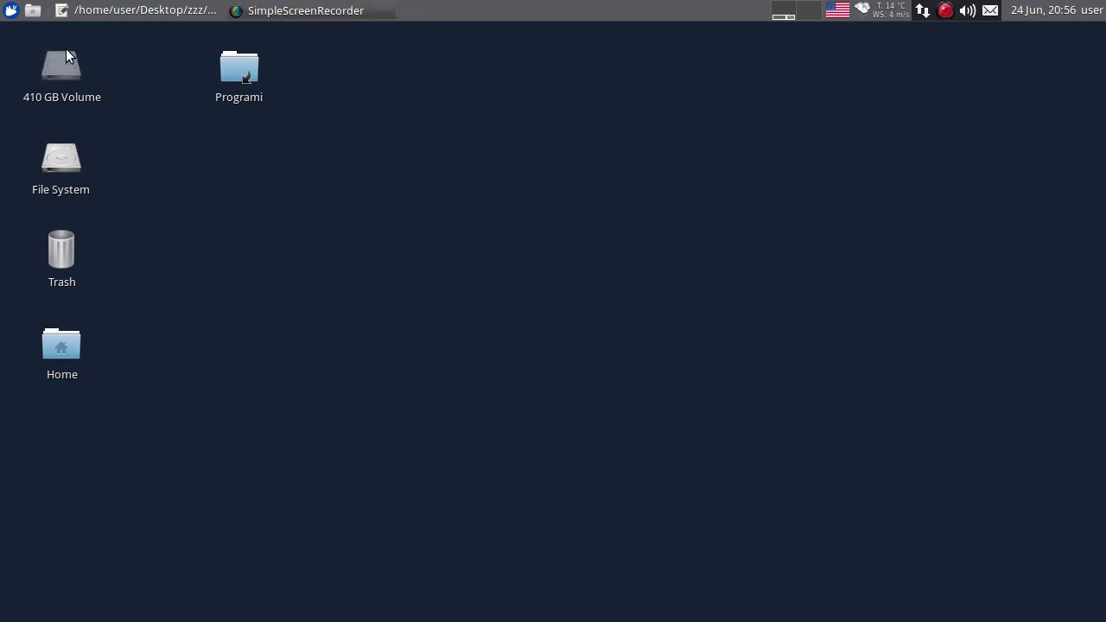
# Launch System Monitor from the launcher's favorites and move its window up closer to the desktop icons.
pyautogui.click(7, 9)
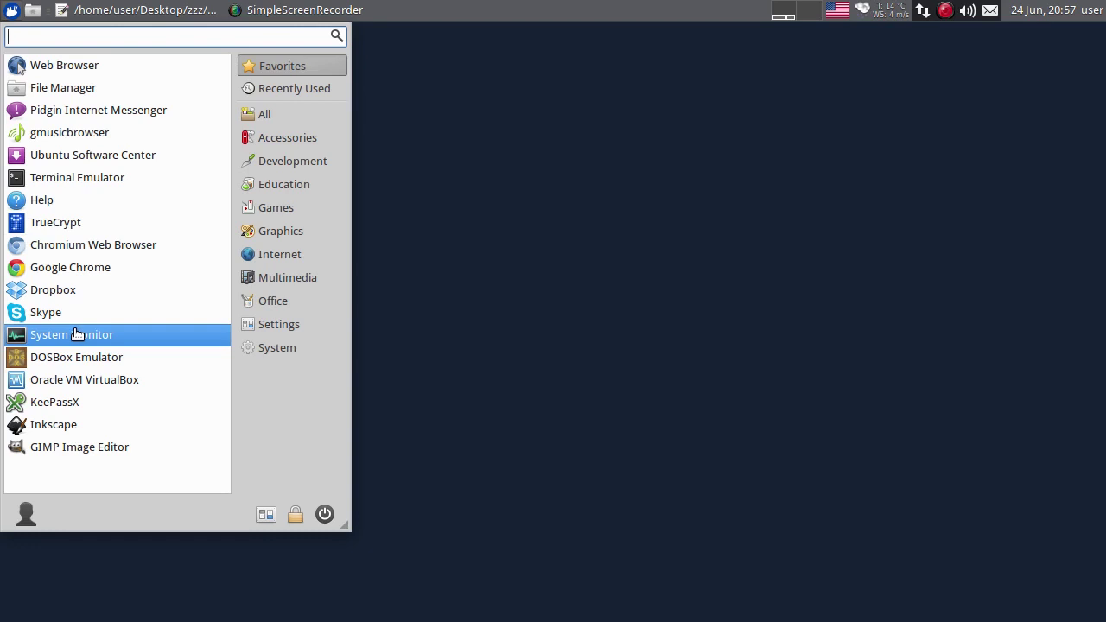
pyautogui.click(127, 336)
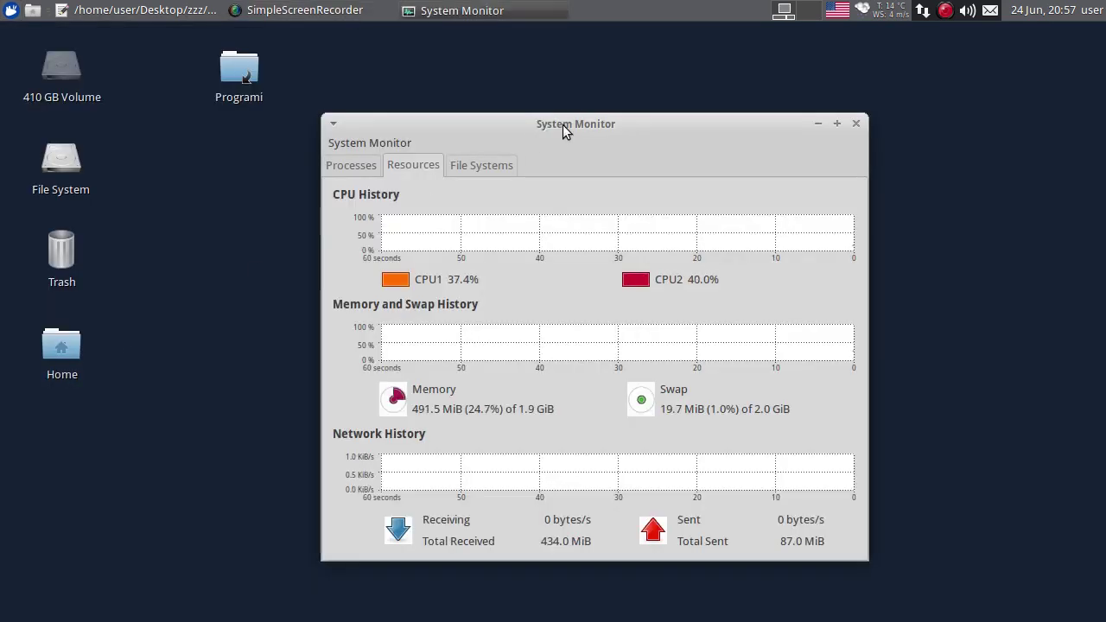
pyautogui.moveTo(562, 127); pyautogui.dragTo(421, 36)
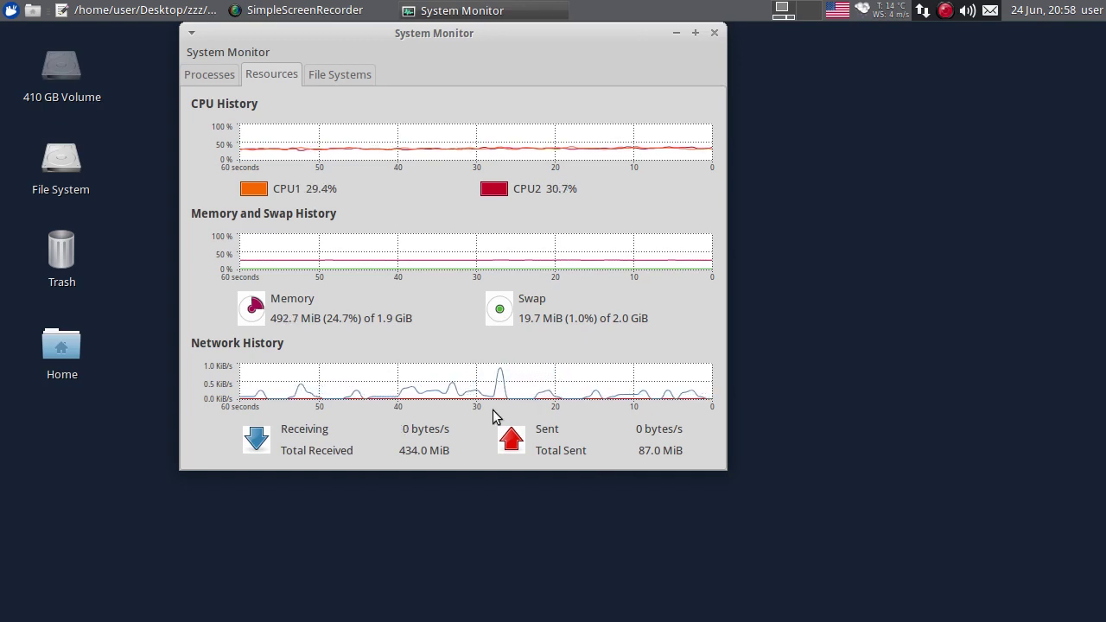
# Show System Monitor's process list and look over the actions available for the applet.py process, including Change Priority.
pyautogui.click(207, 77)
pyautogui.moveTo(711, 157); pyautogui.dragTo(662, 113)
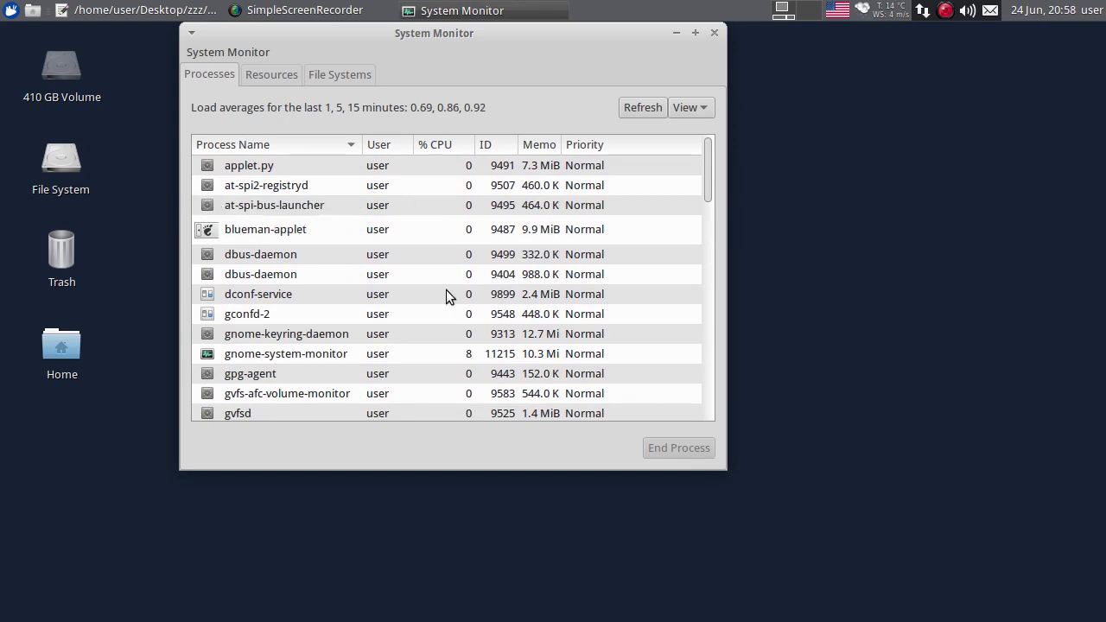
pyautogui.click(269, 166)
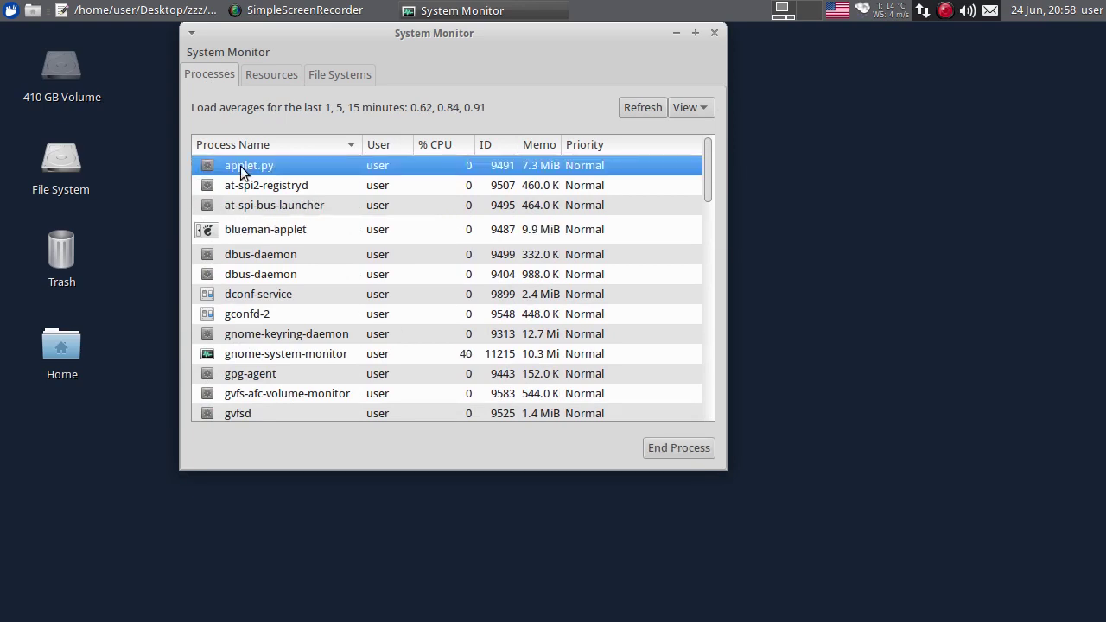
pyautogui.rightClick(236, 166)
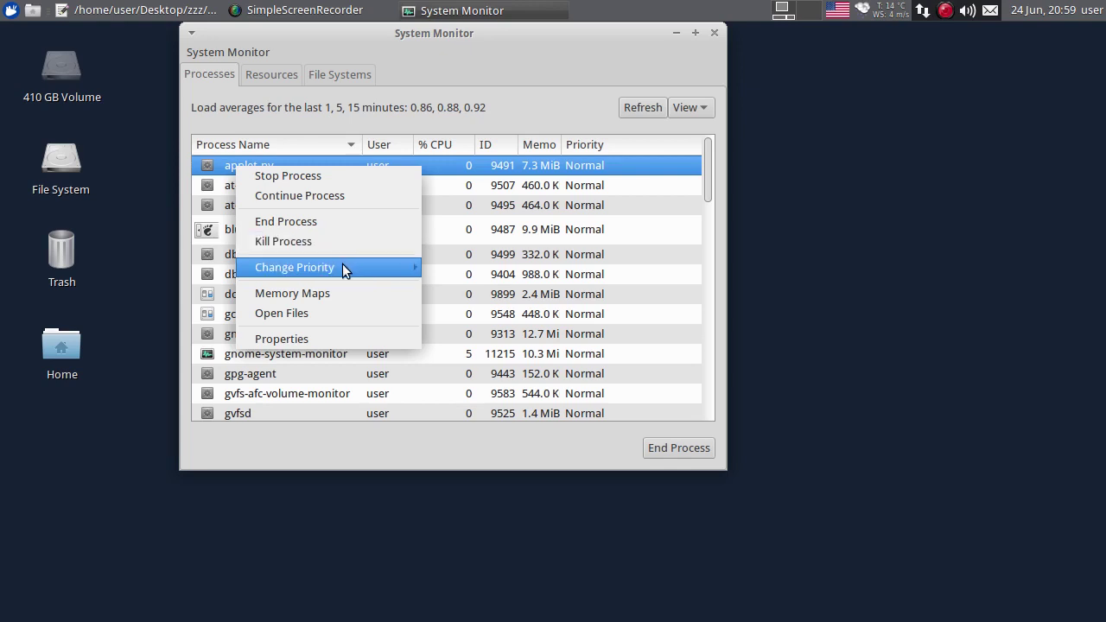
pyautogui.moveTo(342, 264)
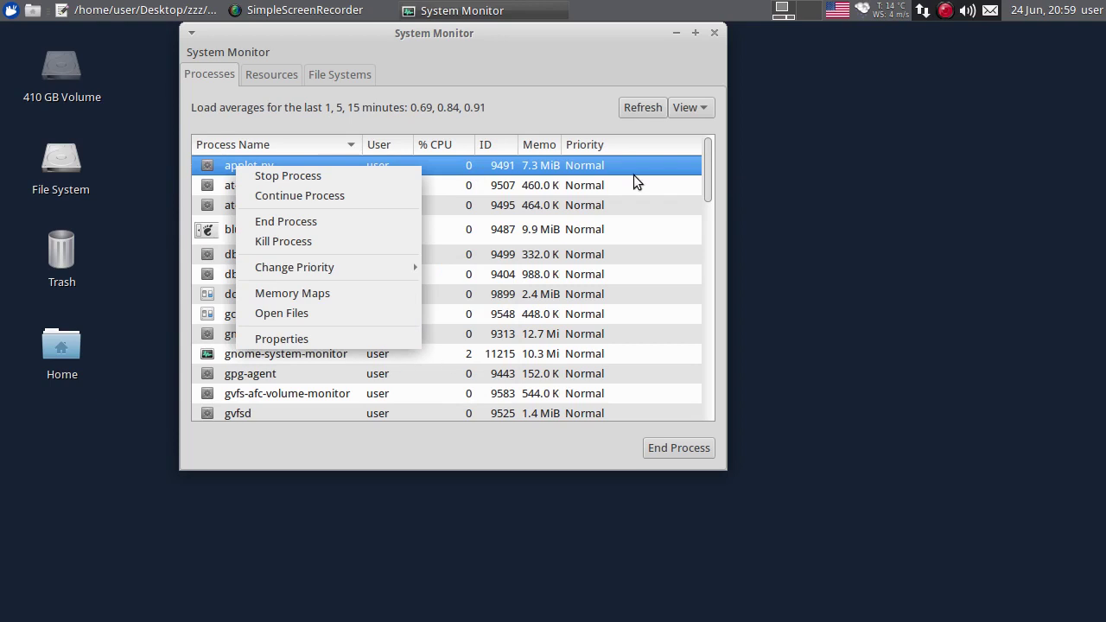
# Open the properties of the applet.py process and point out its User and Process Name entries.
pyautogui.click(307, 338)
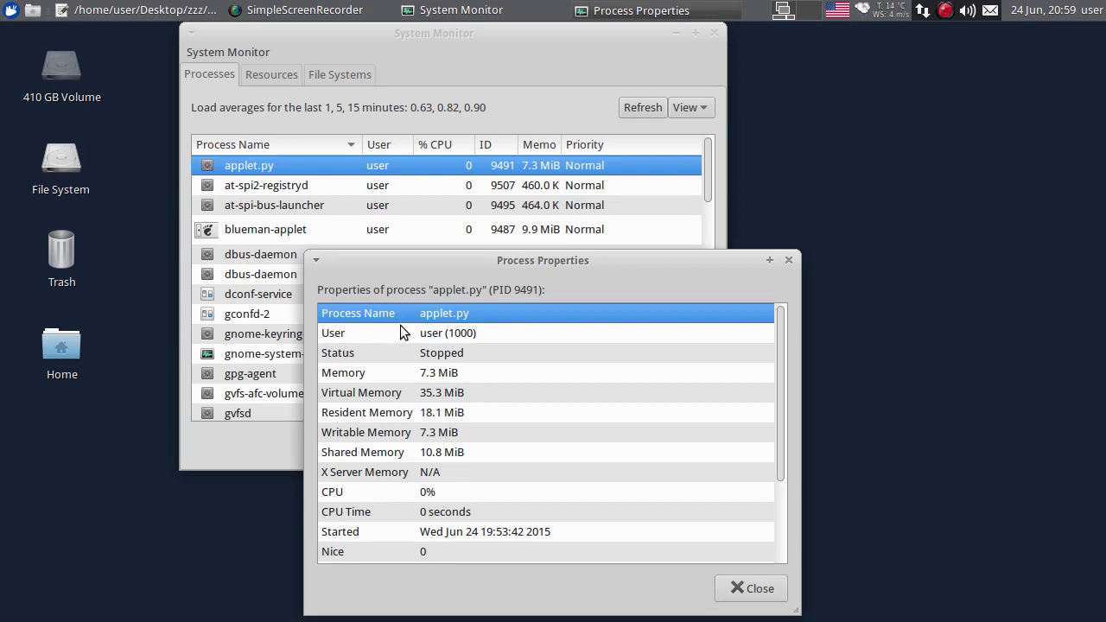
pyautogui.click(345, 332)
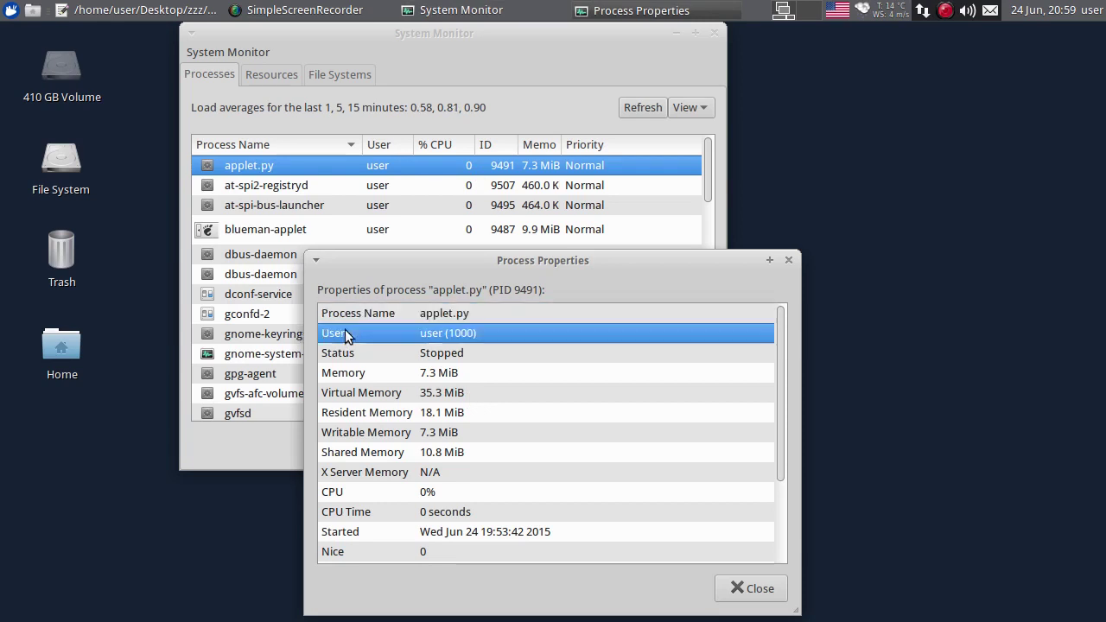
pyautogui.click(440, 309)
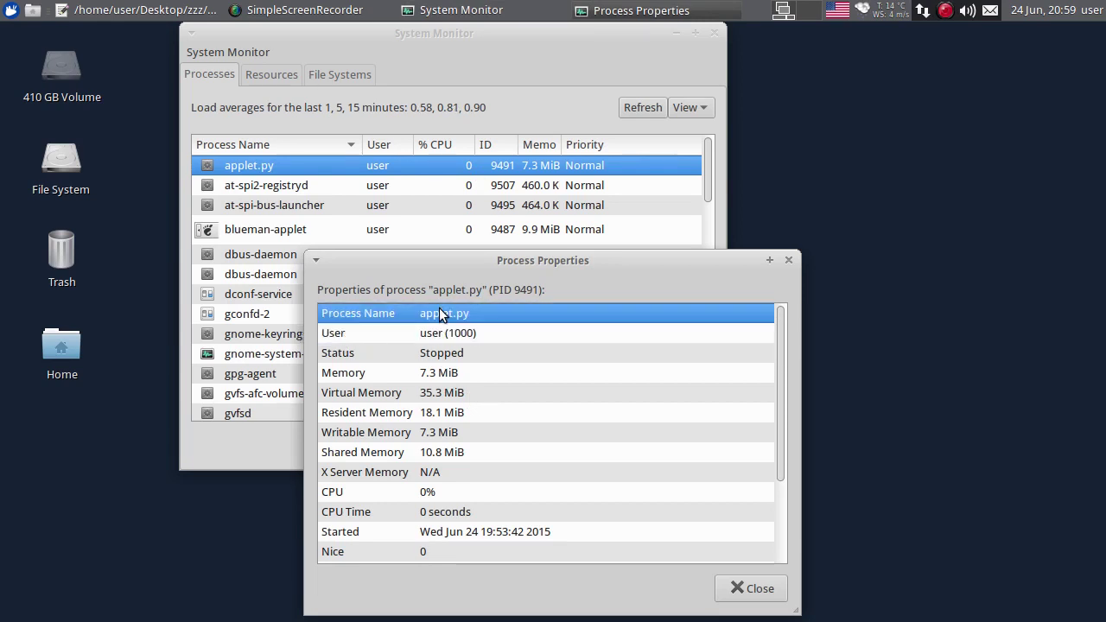
# Review the memory figures and start time in the applet.py process properties, and close the properties dialog.
pyautogui.click(447, 370)
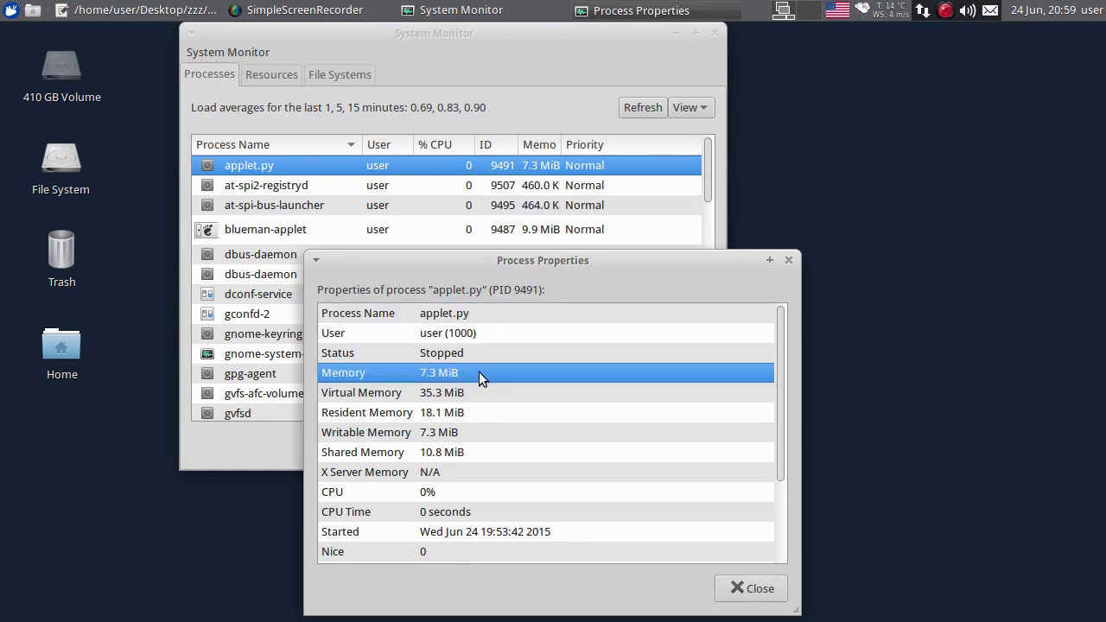
pyautogui.click(445, 398)
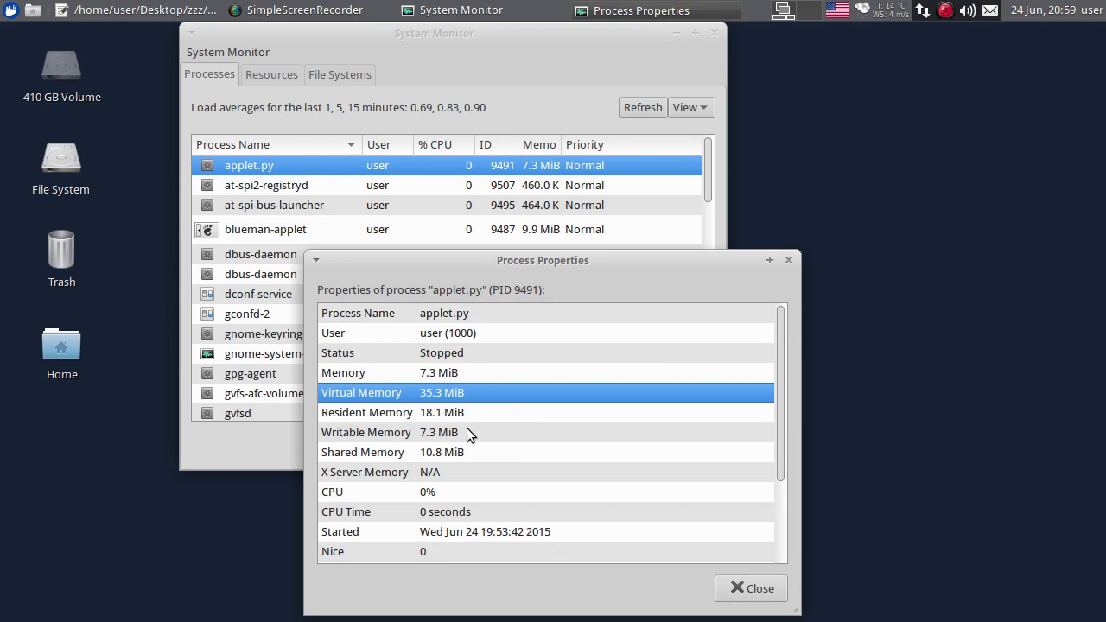
pyautogui.scroll(-2, 502, 406)
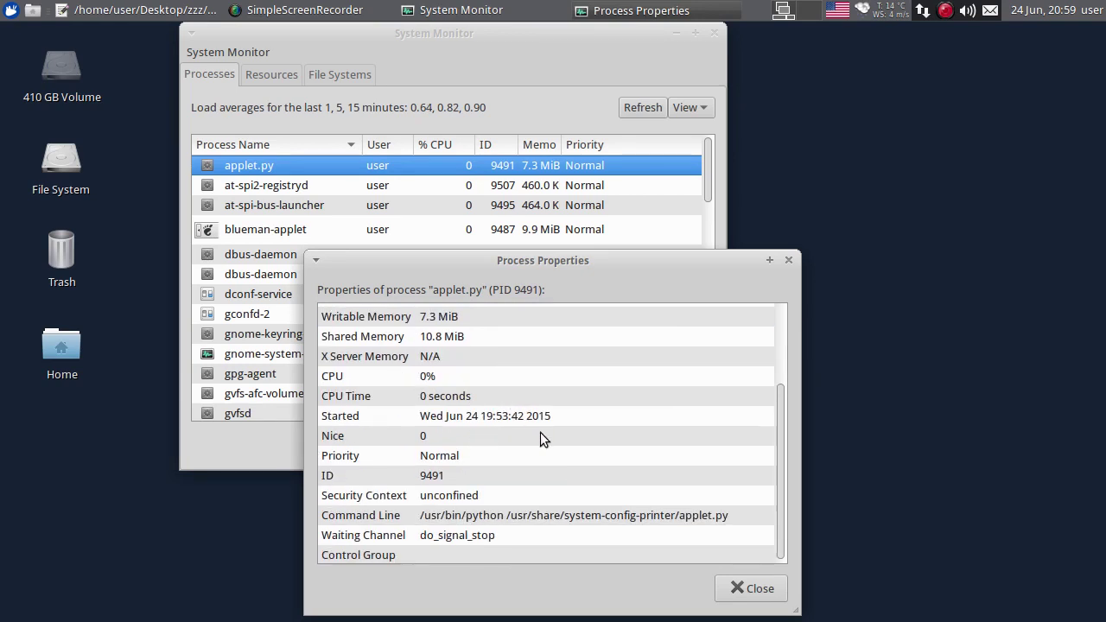
pyautogui.click(486, 419)
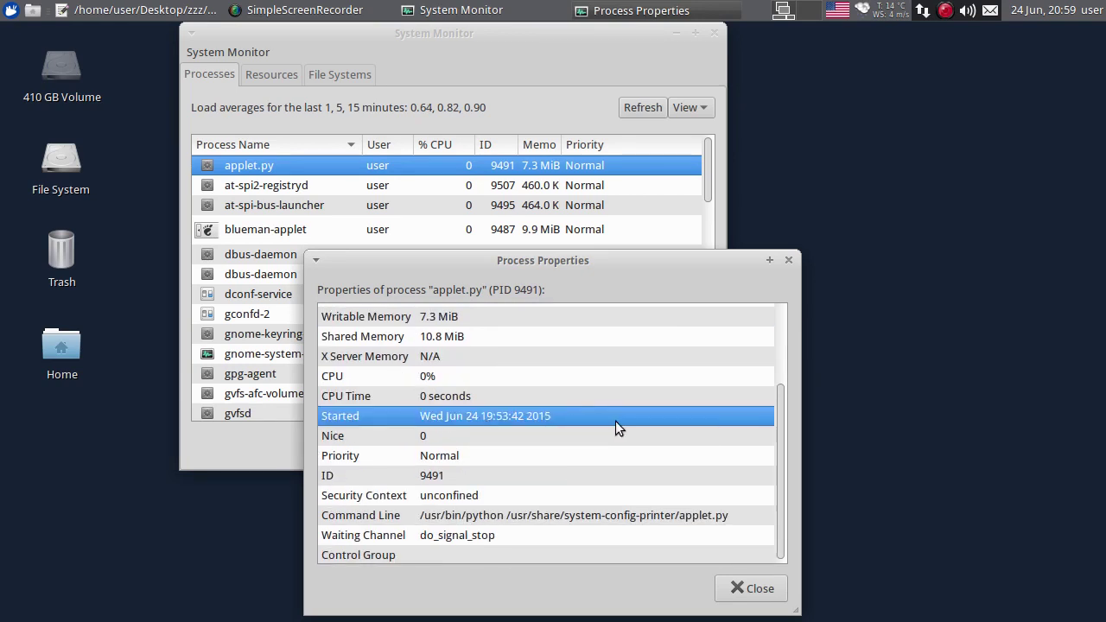
pyautogui.scroll(-1, 587, 406)
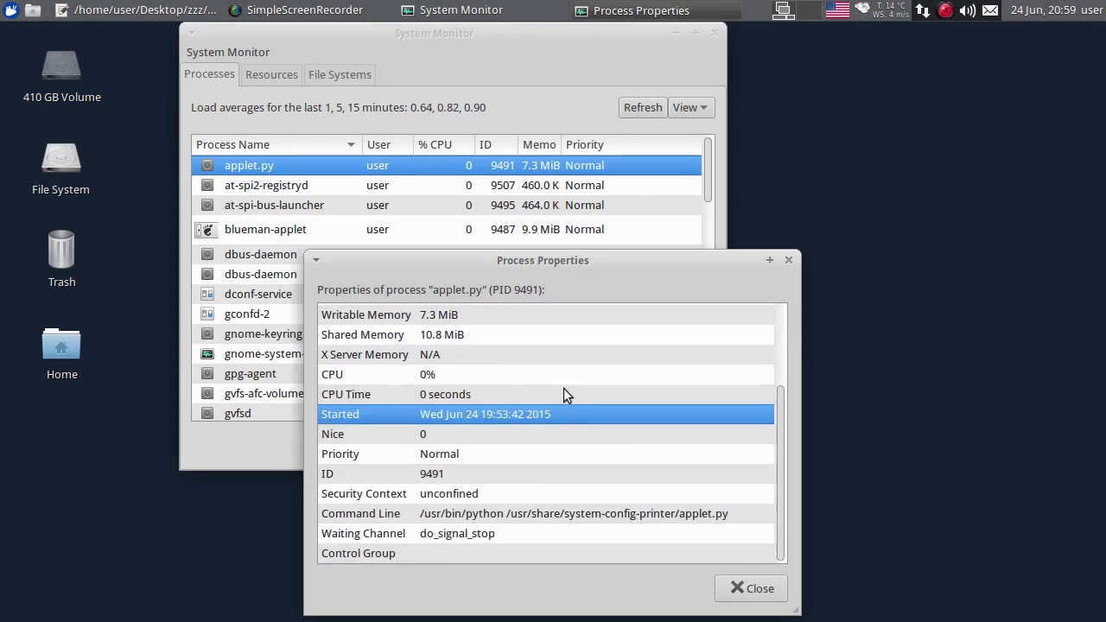
pyautogui.click(735, 588)
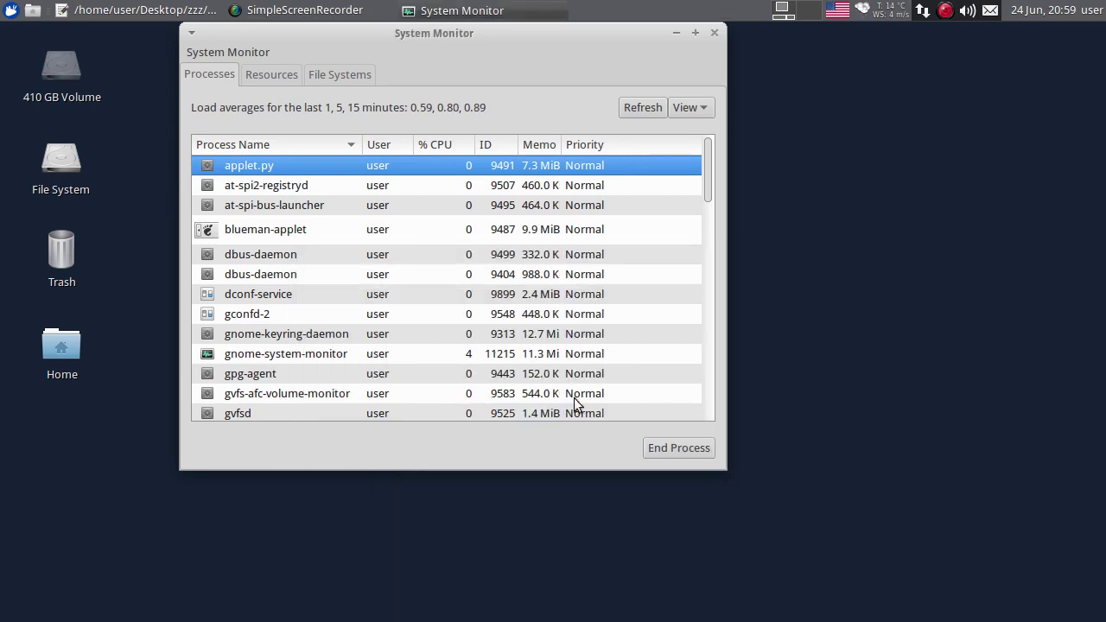
# View the File Systems overview in System Monitor and close the program.
pyautogui.click(362, 79)
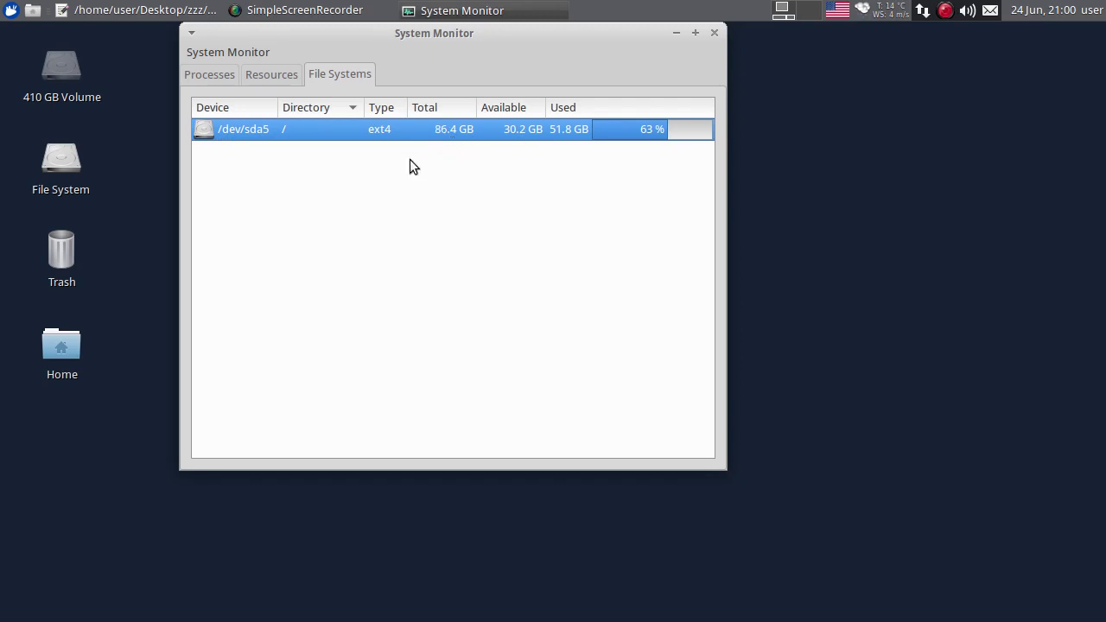
pyautogui.click(714, 34)
# Reopen the Settings manager from the launcher, look through its sections down to Other, and close it.
pyautogui.click(5, 13)
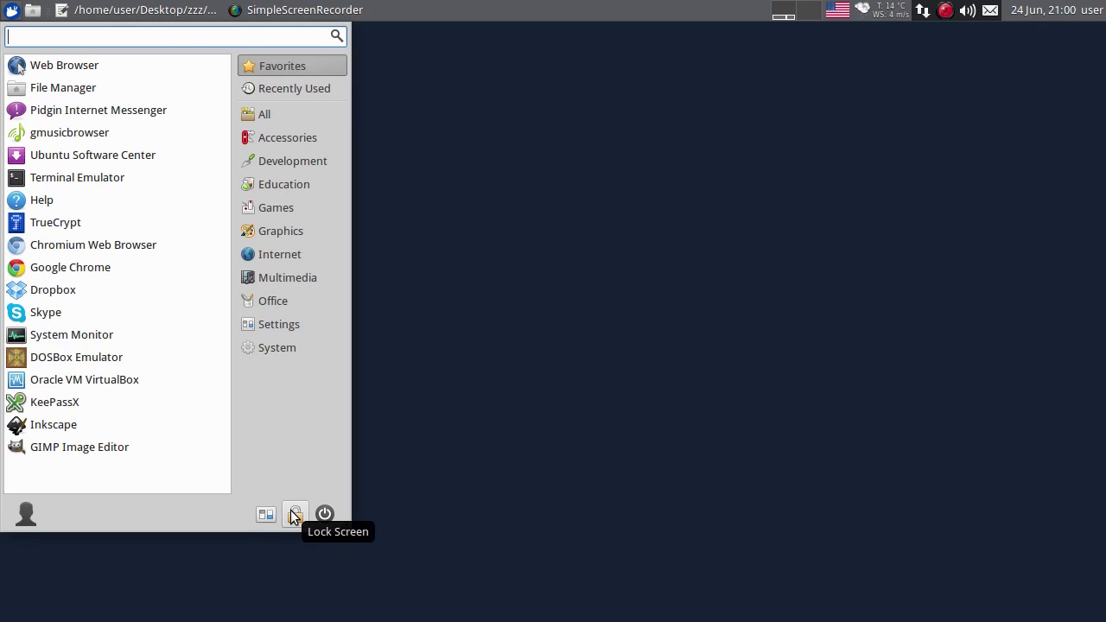
pyautogui.click(255, 512)
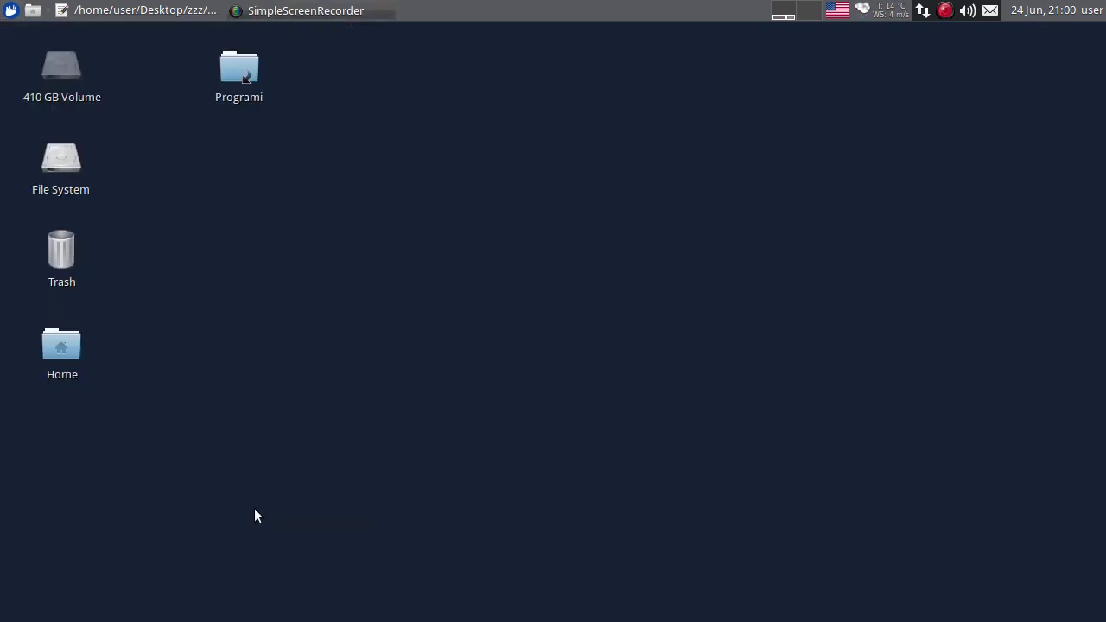
pyautogui.scroll(-5, 650, 393)
pyautogui.scroll(-5, 648, 401)
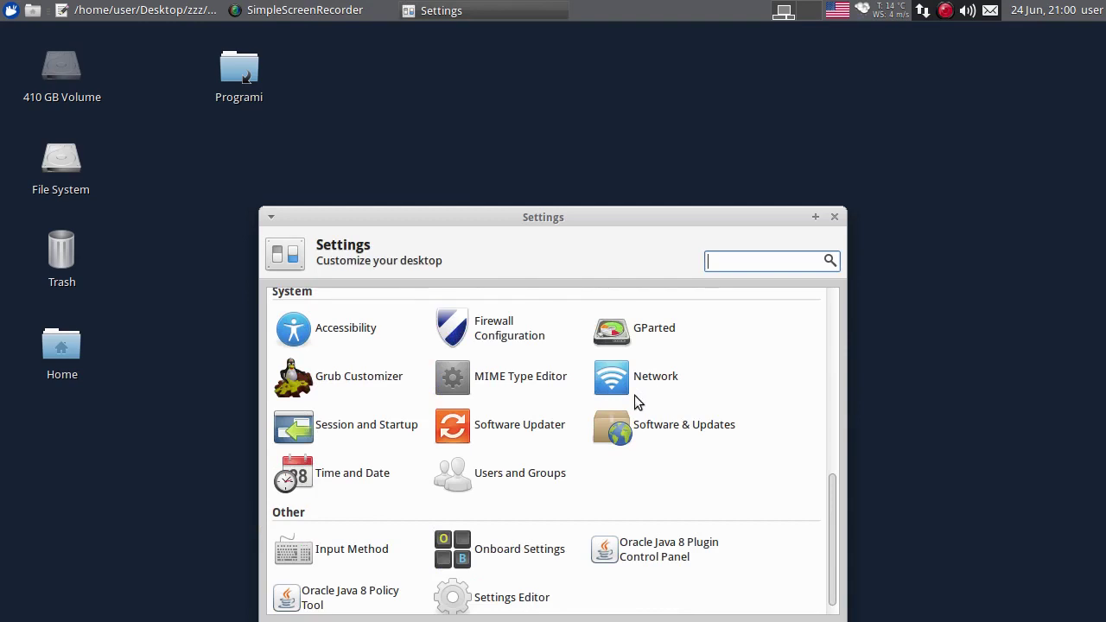
pyautogui.scroll(5, 469, 376)
pyautogui.scroll(5, 468, 376)
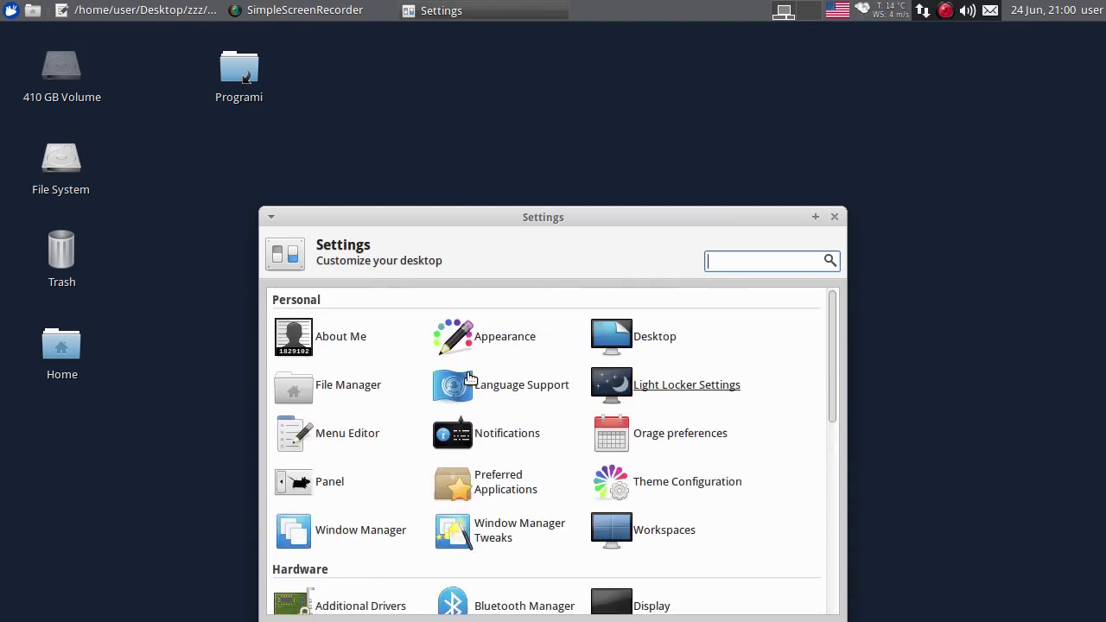
pyautogui.hotkey('alt', 'F4')
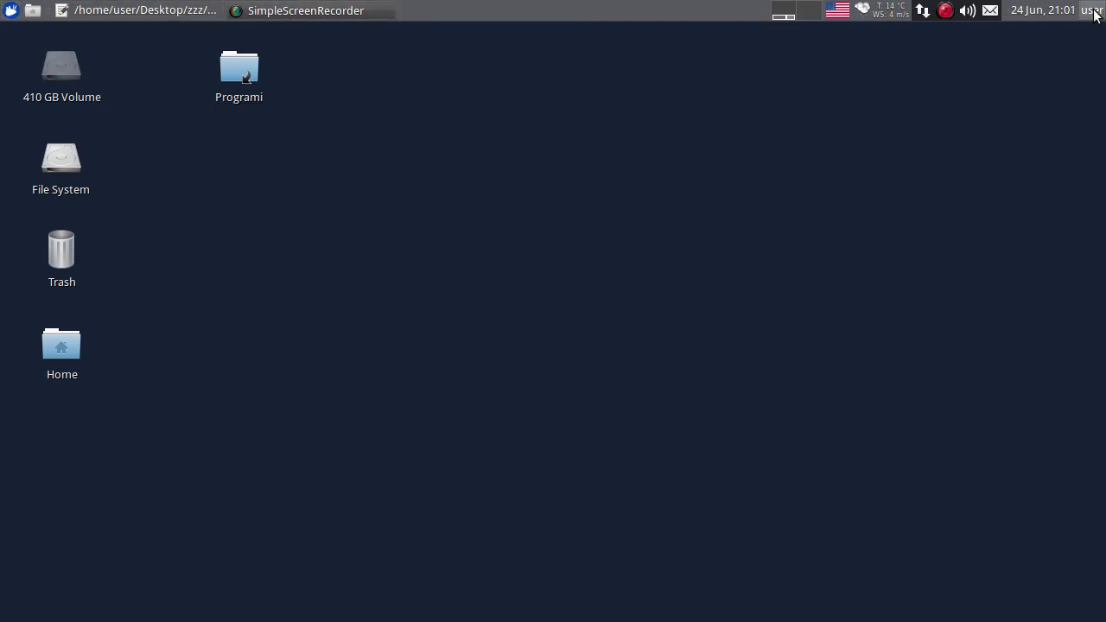
# Open the user's home folder from the panel's places list and look through its folders.
pyautogui.click(35, 17)
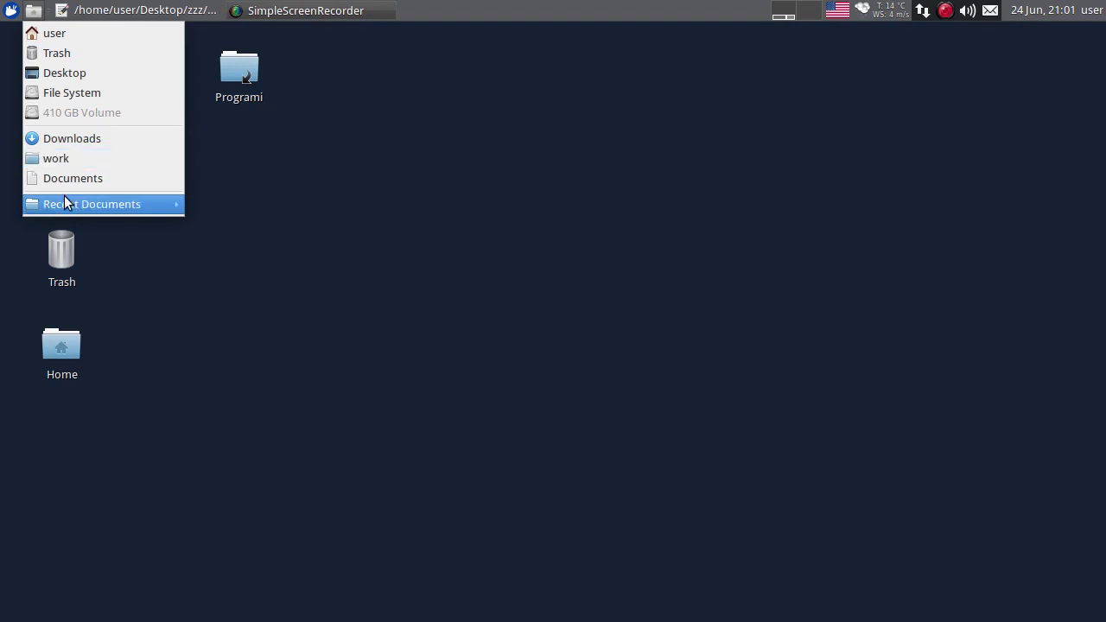
pyautogui.moveTo(65, 207)
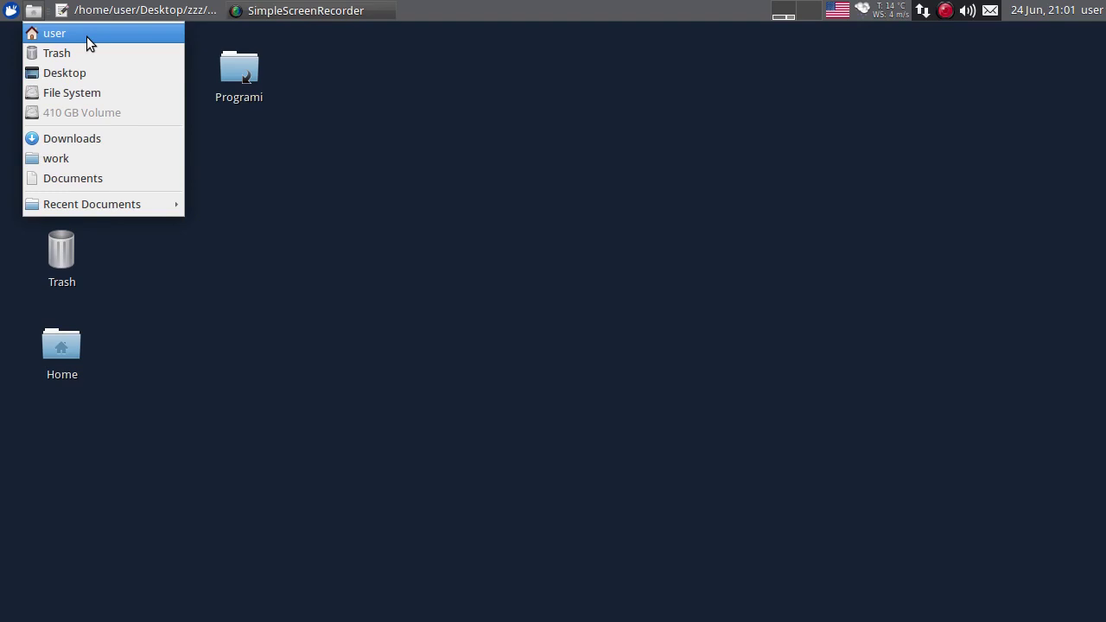
pyautogui.click(40, 34)
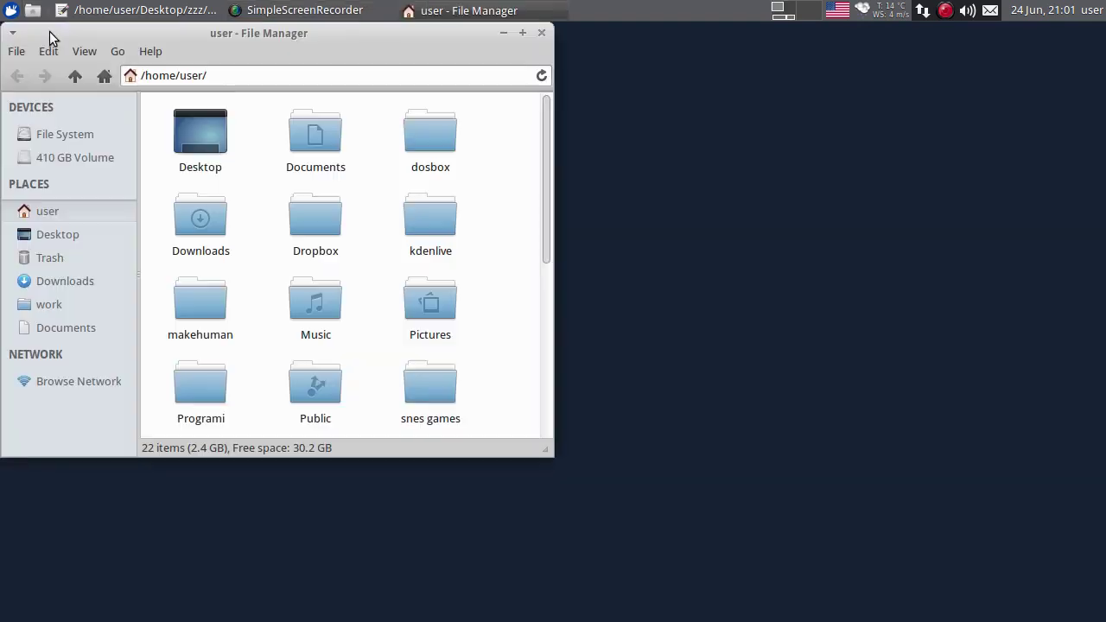
pyautogui.scroll(-7, 435, 255)
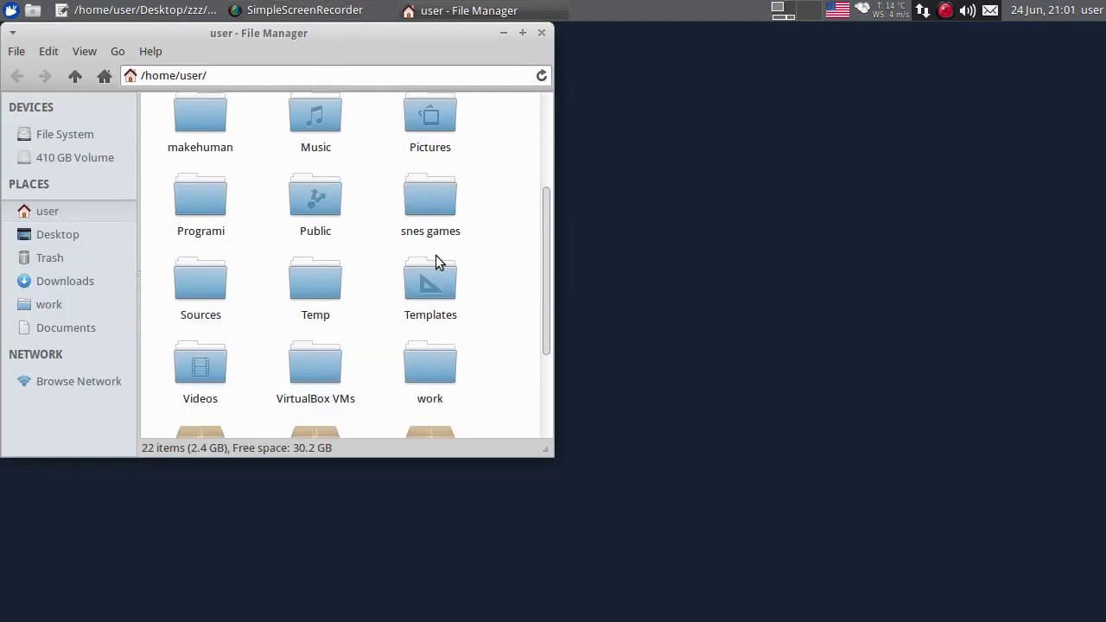
pyautogui.scroll(7, 434, 286)
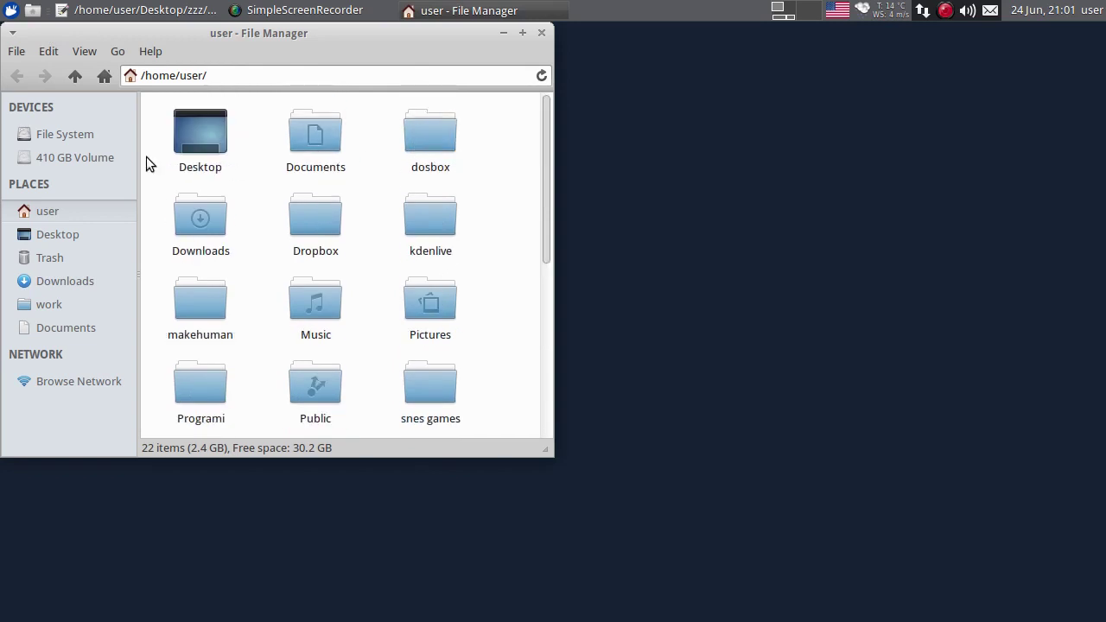
# Show the actions available for the gimp-2.8.tar.bz2 archive in the home folder and dismiss them.
pyautogui.scroll(-7, 452, 288)
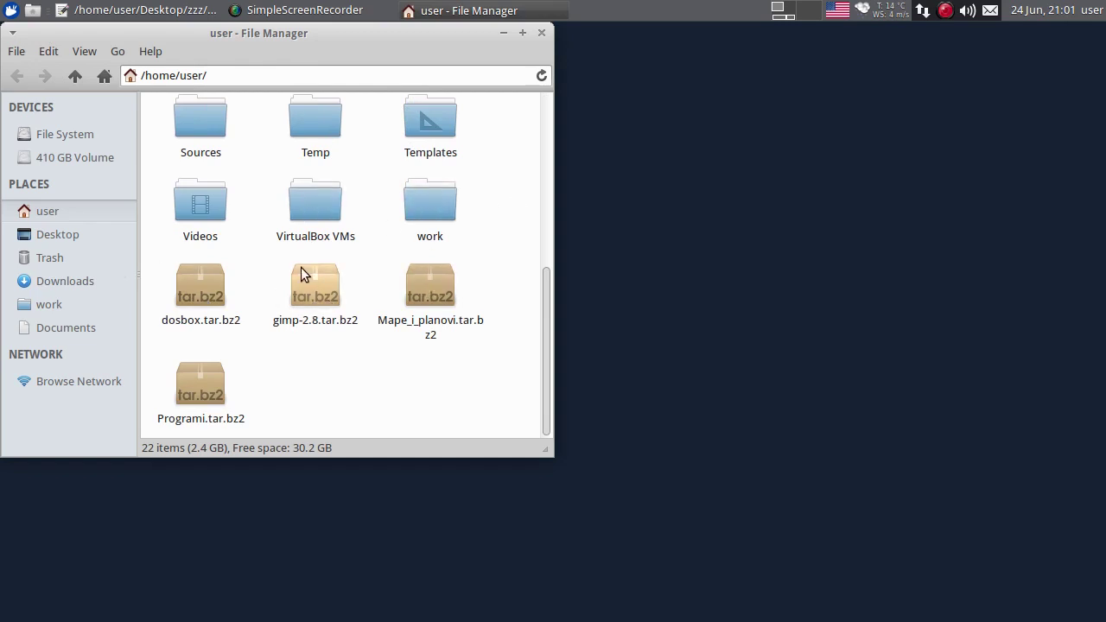
pyautogui.rightClick(307, 286)
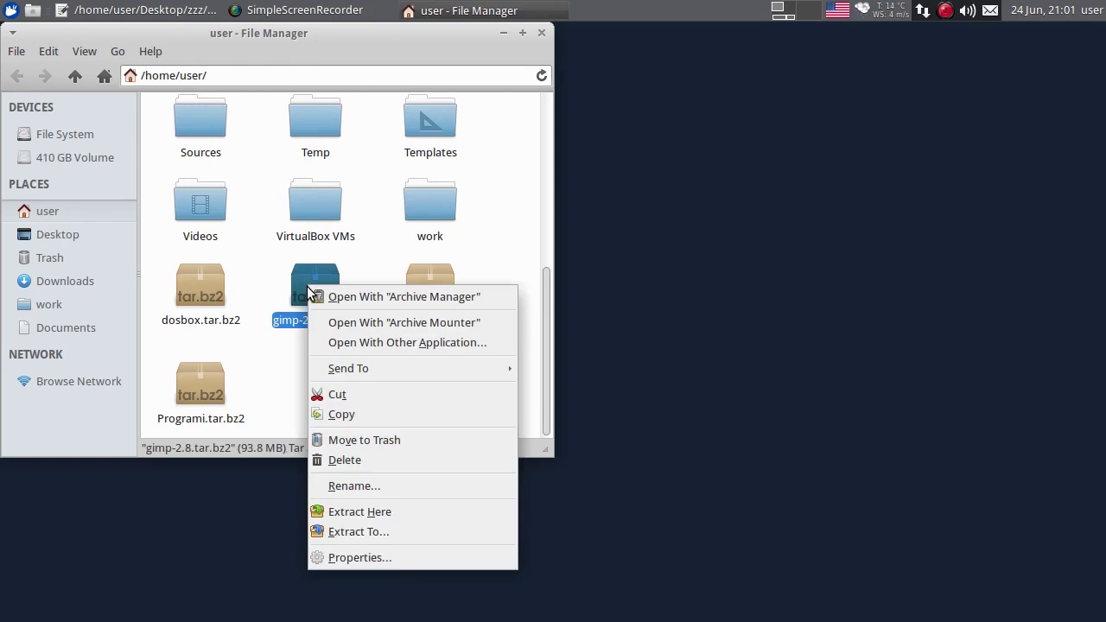
pyautogui.click(351, 216)
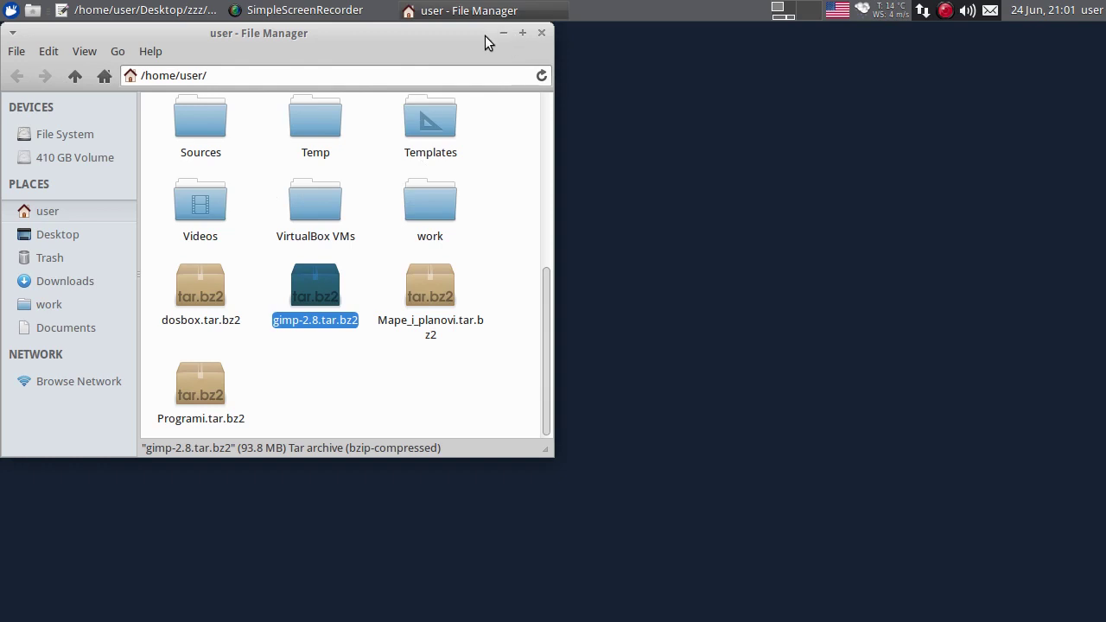
# Demonstrate moving, minimizing, maximizing and restoring the home folder's File Manager window, and close it.
pyautogui.moveTo(214, 38); pyautogui.dragTo(312, 62)
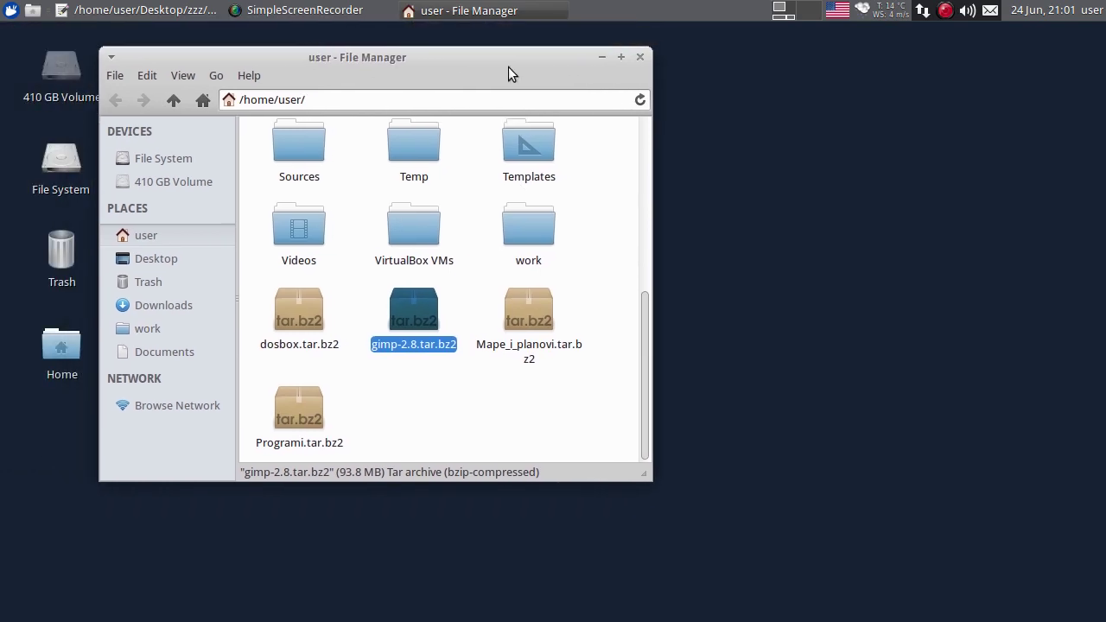
pyautogui.click(598, 59)
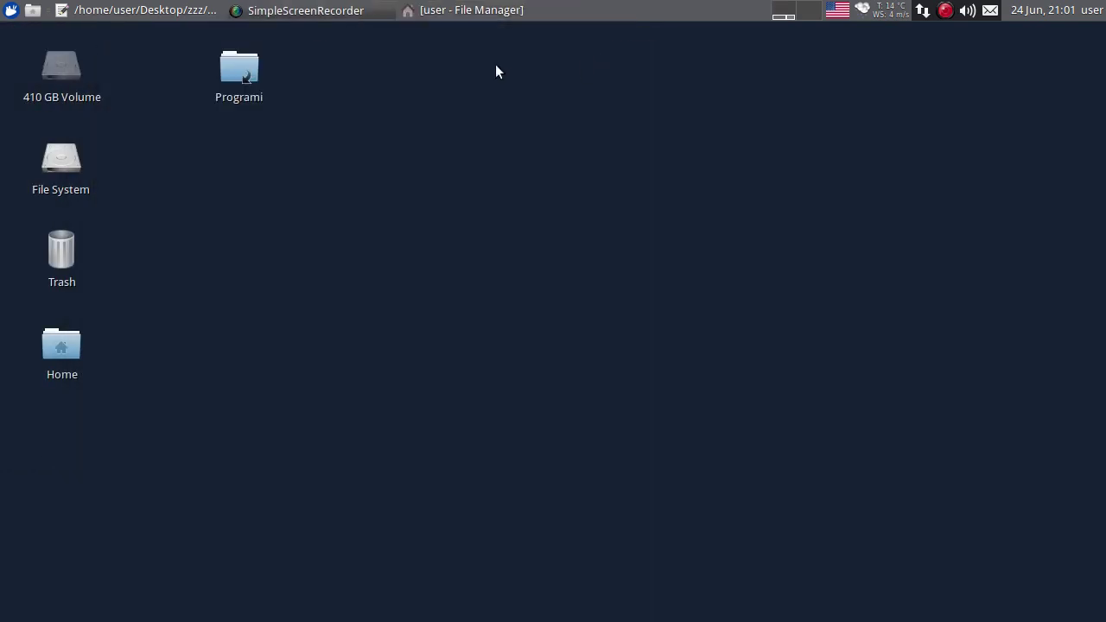
pyautogui.click(448, 23)
pyautogui.click(620, 57)
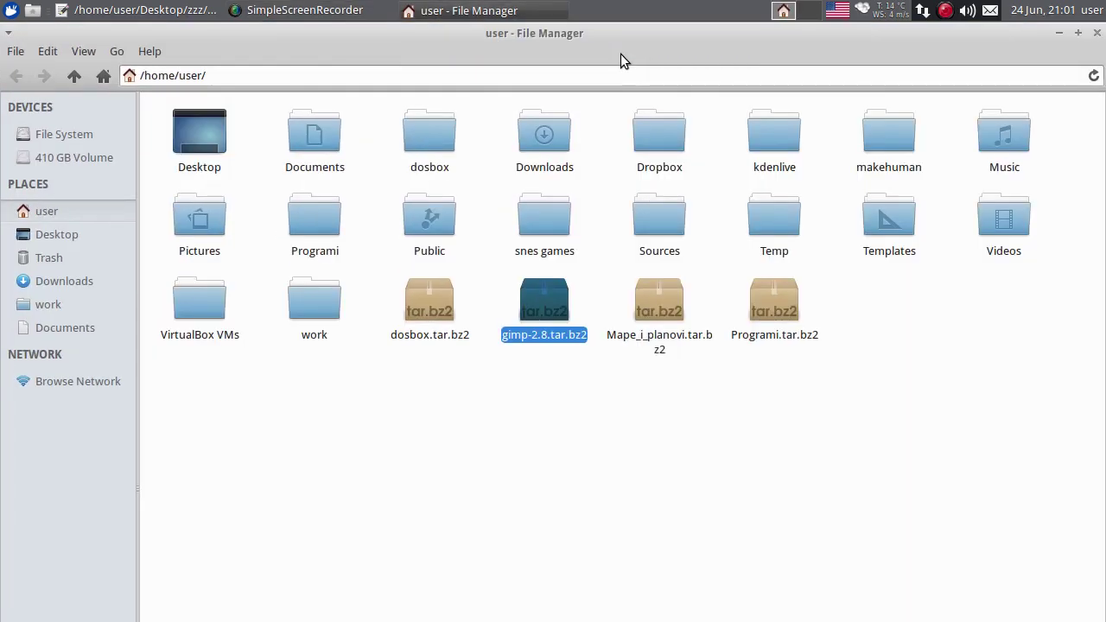
pyautogui.click(1078, 33)
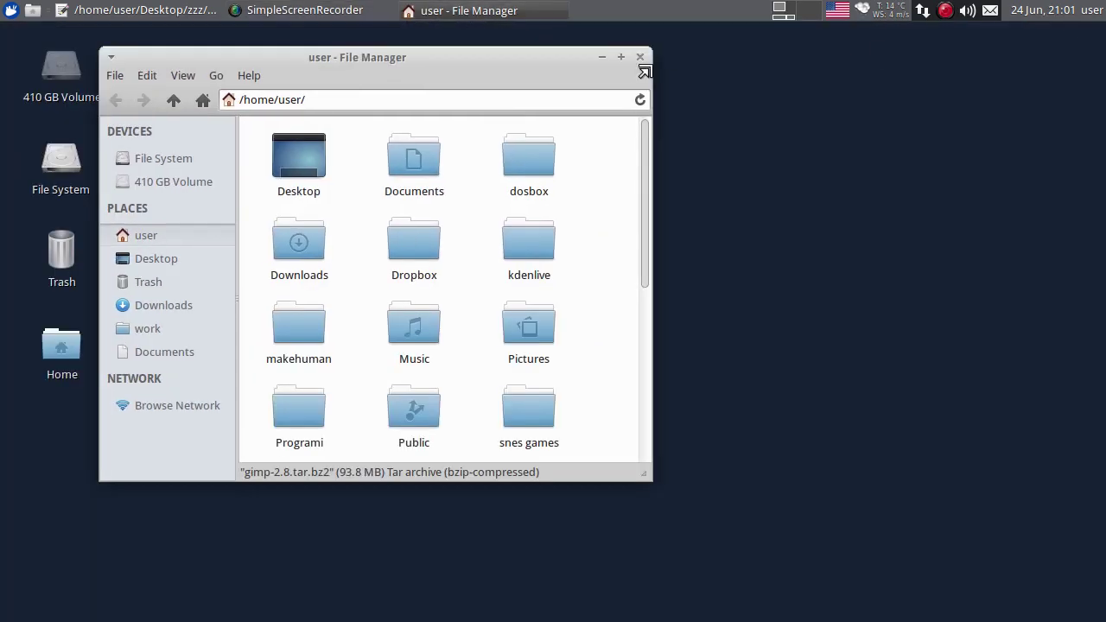
pyautogui.doubleClick(358, 54)
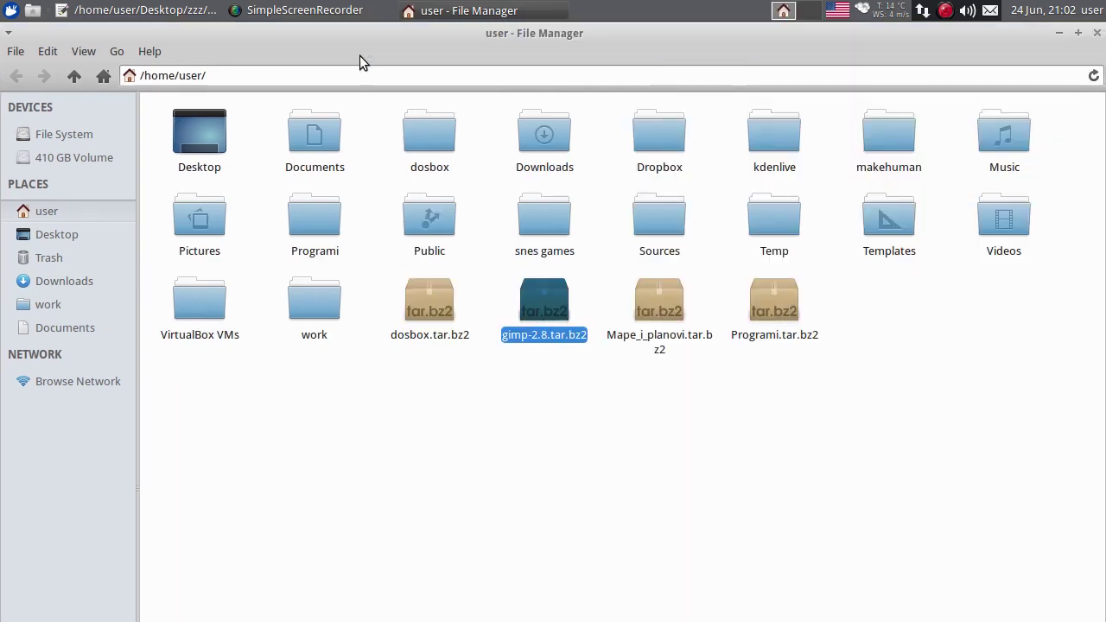
pyautogui.doubleClick(669, 35)
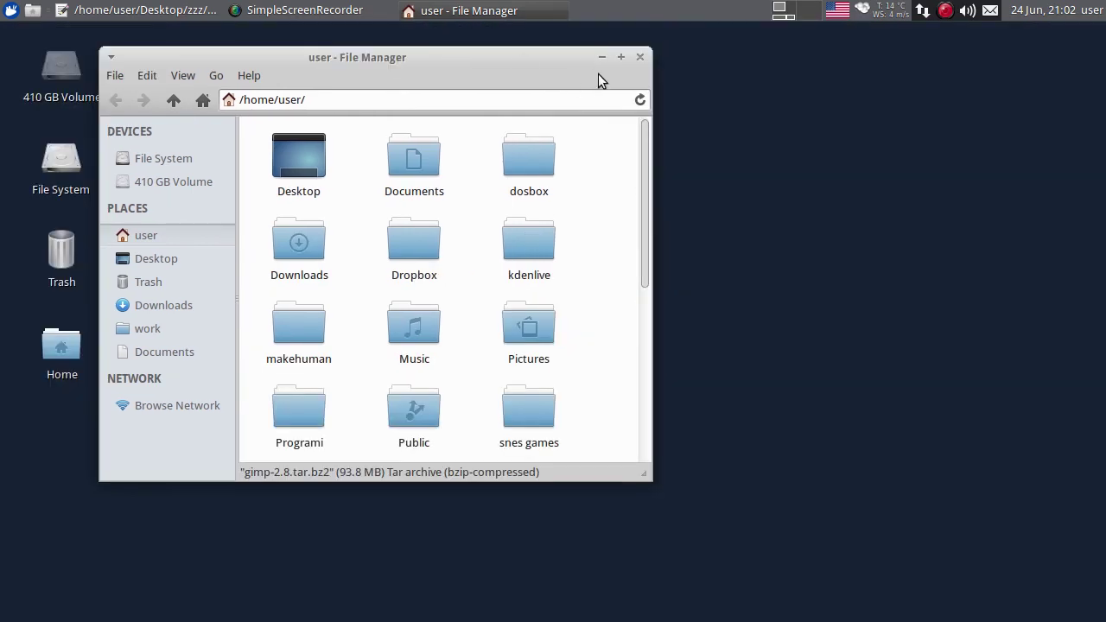
pyautogui.moveTo(642, 65); pyautogui.dragTo(544, 39)
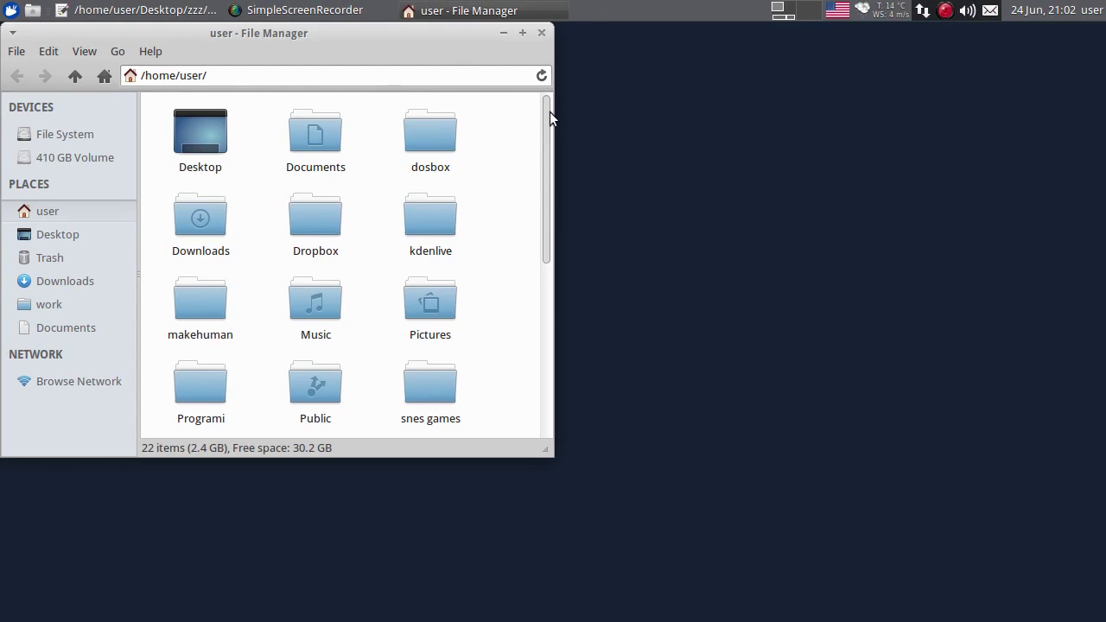
pyautogui.click(543, 33)
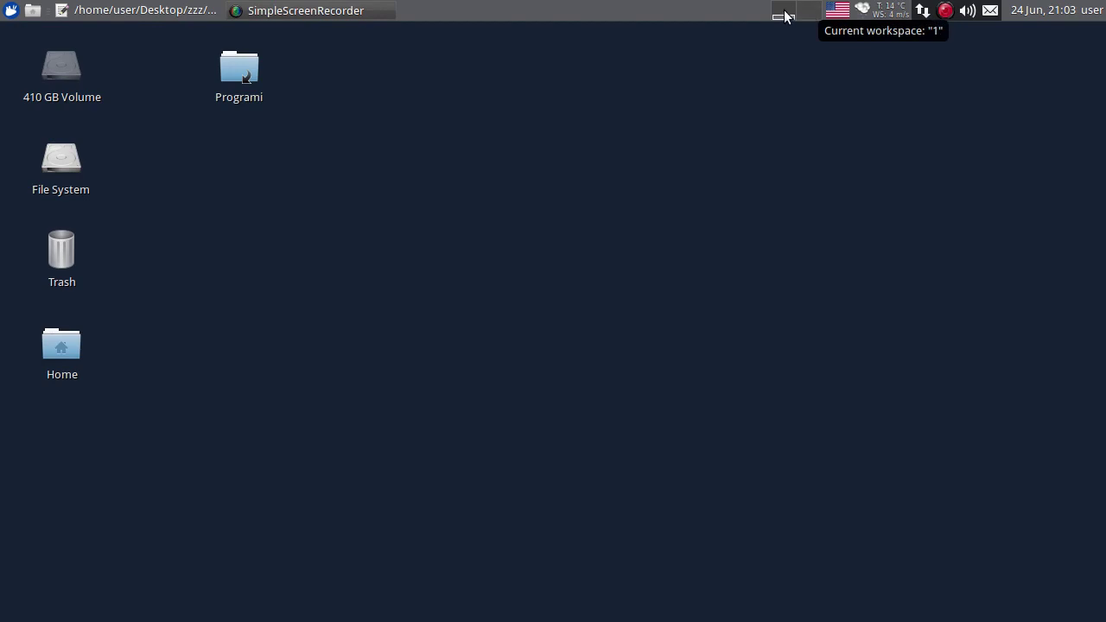
# Switch to the second workspace and back to workspace 1, and check the keyboard layout indicator.
pyautogui.click(811, 12)
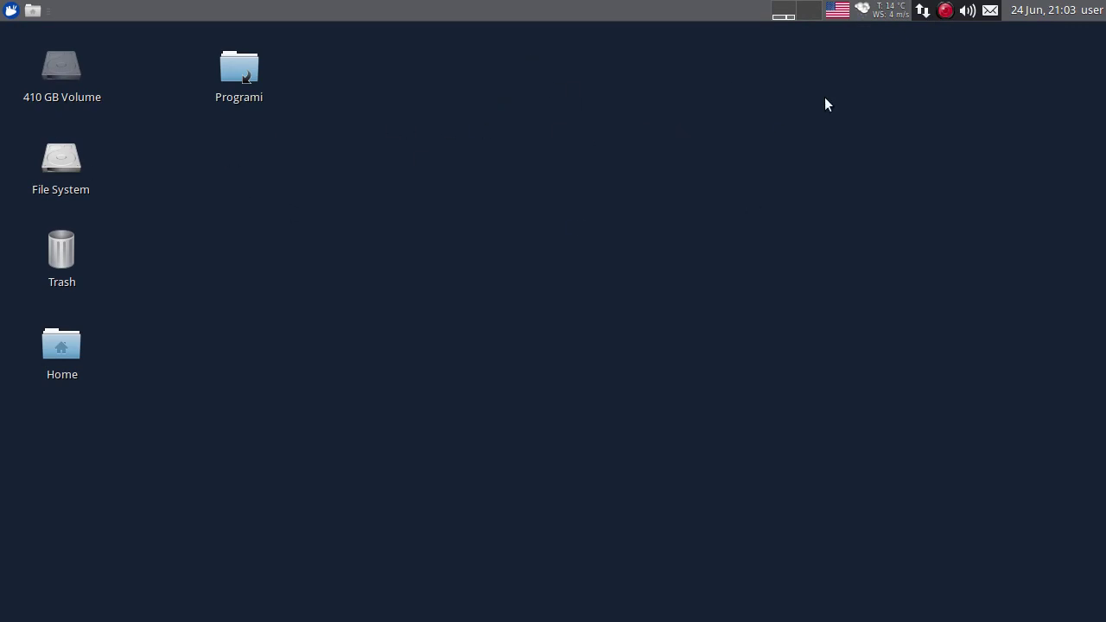
pyautogui.click(785, 14)
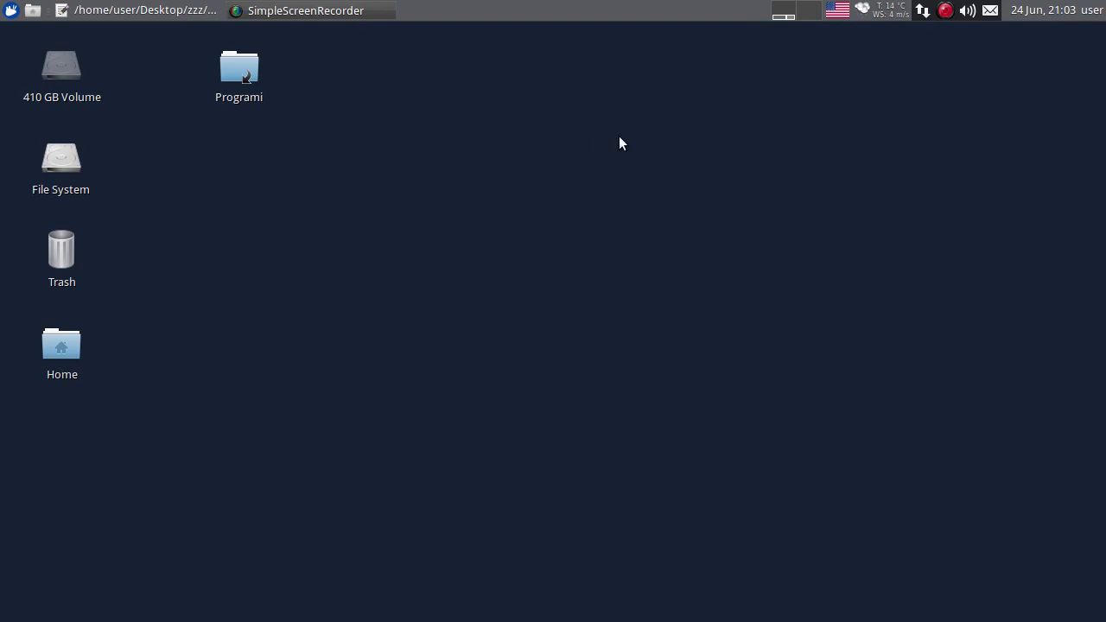
pyautogui.click(839, 13)
pyautogui.click(739, 95)
# Launch the Mousepad text editor from the launcher's Accessories category and move its window to the desktop's upper left.
pyautogui.click(12, 10)
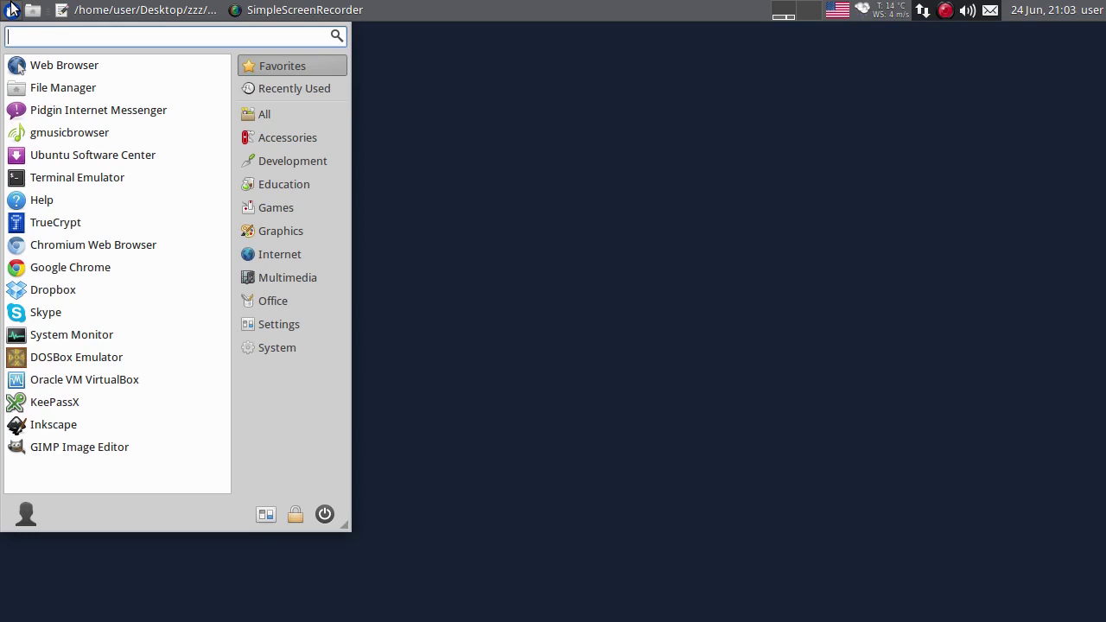
pyautogui.click(283, 137)
pyautogui.click(87, 338)
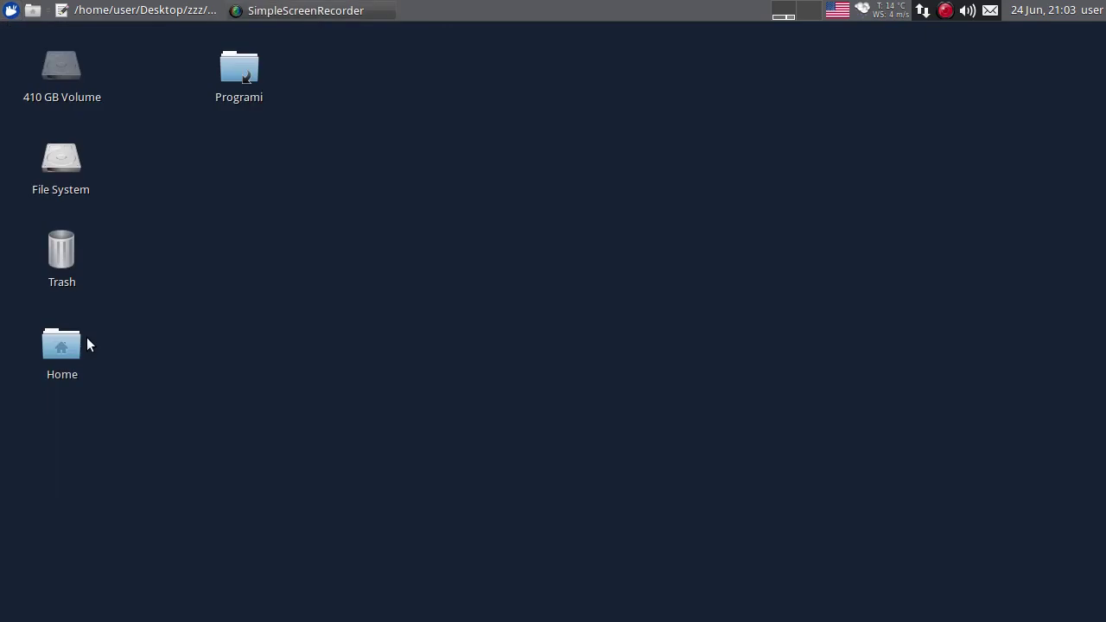
pyautogui.moveTo(520, 337); pyautogui.dragTo(299, 62)
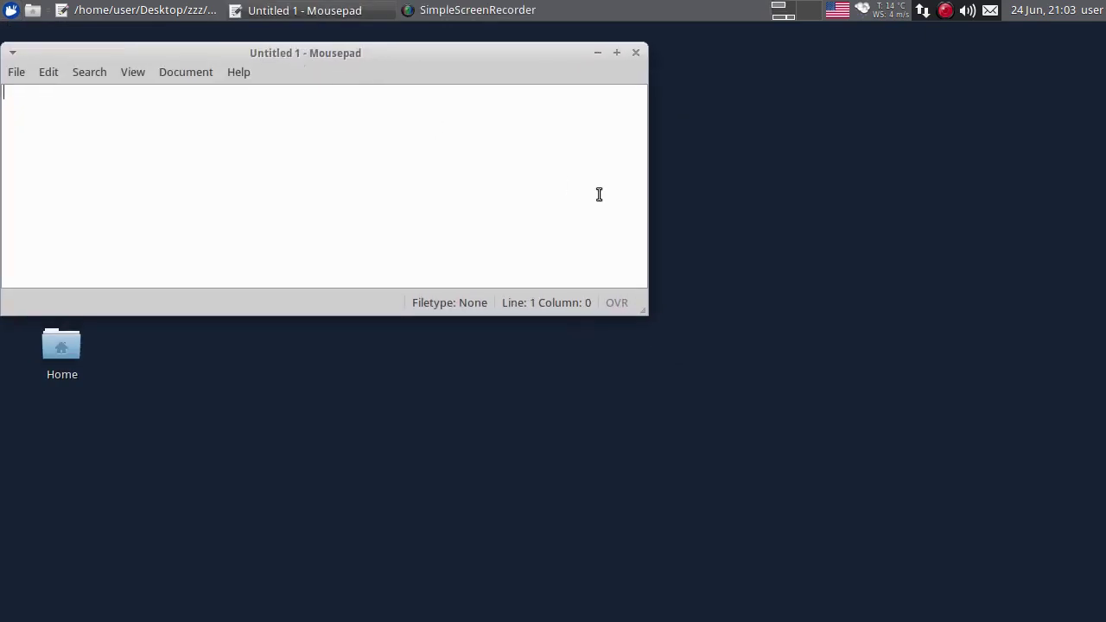
# Enlarge the Mousepad window and enter the sample line "tryeyetyererko" followed by a new line.
pyautogui.moveTo(645, 308); pyautogui.dragTo(887, 415)
pyautogui.write('tryeyetyererko')
pyautogui.press('Return')
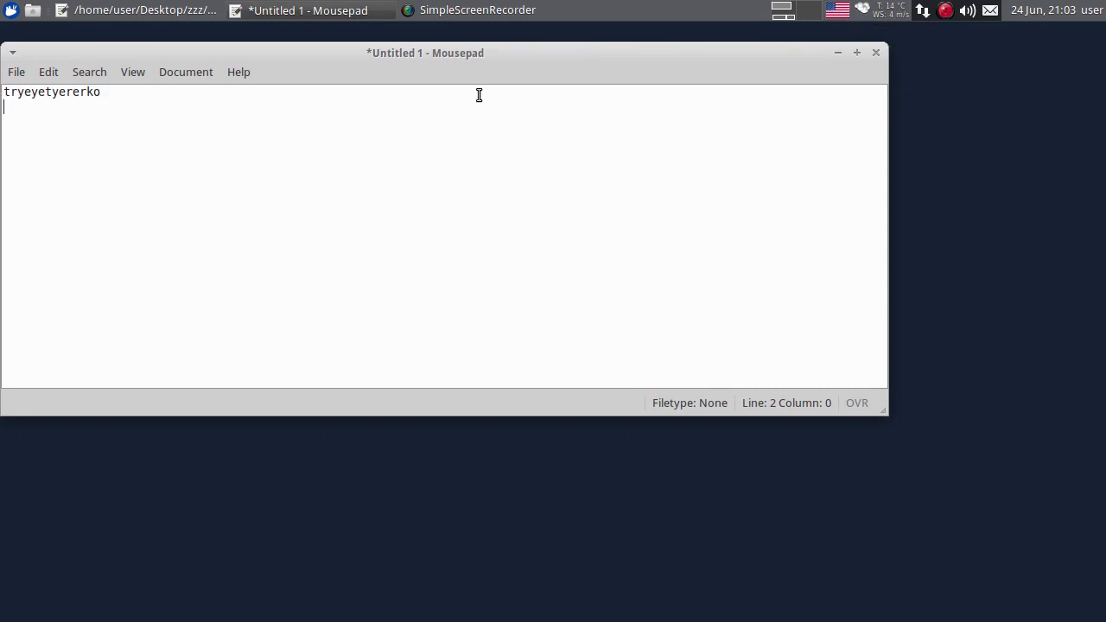
# Switch the keyboard layout to Serbian (Latin qwerty) and enter the sample line "šđđššđšertertšđšđšđšđšnjkčćzksdklf" followed by a new line.
pyautogui.click(833, 17)
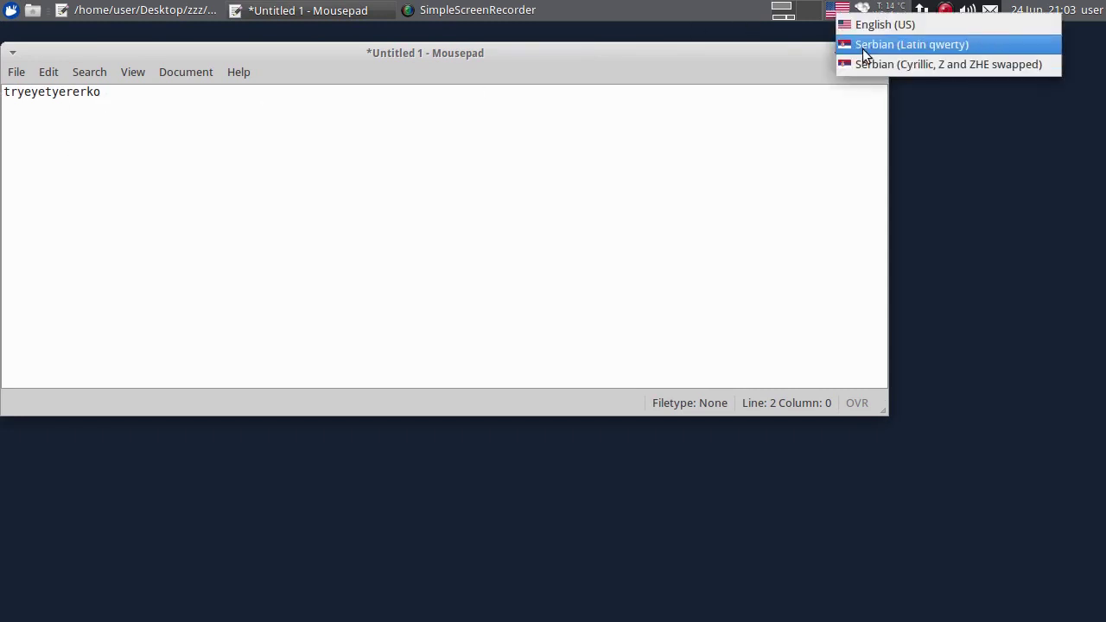
pyautogui.click(862, 45)
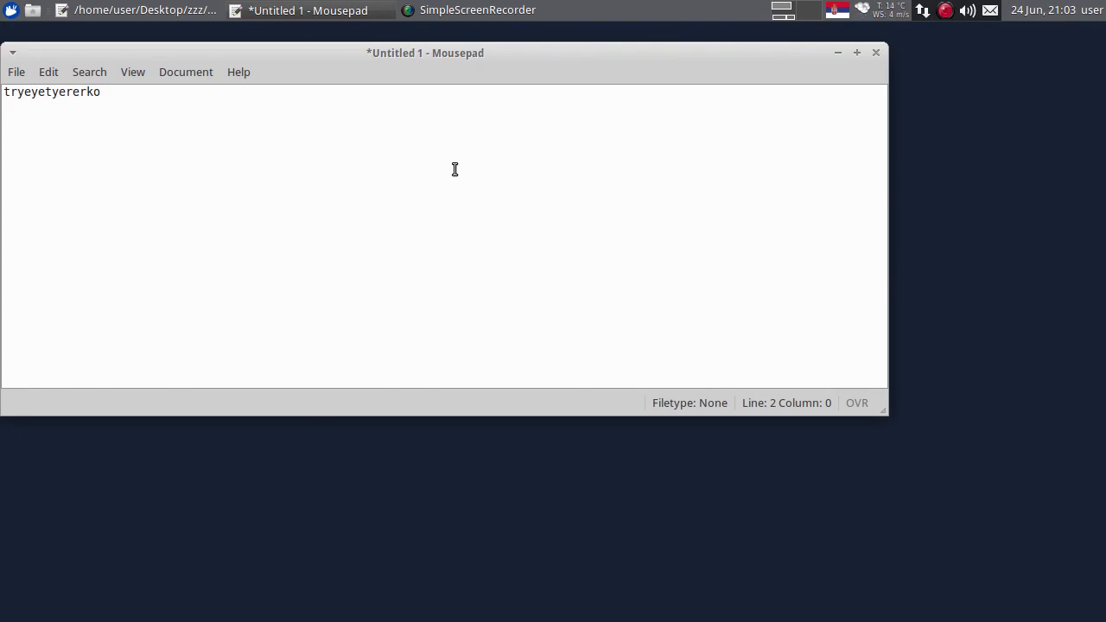
pyautogui.write('šđđššđšert')
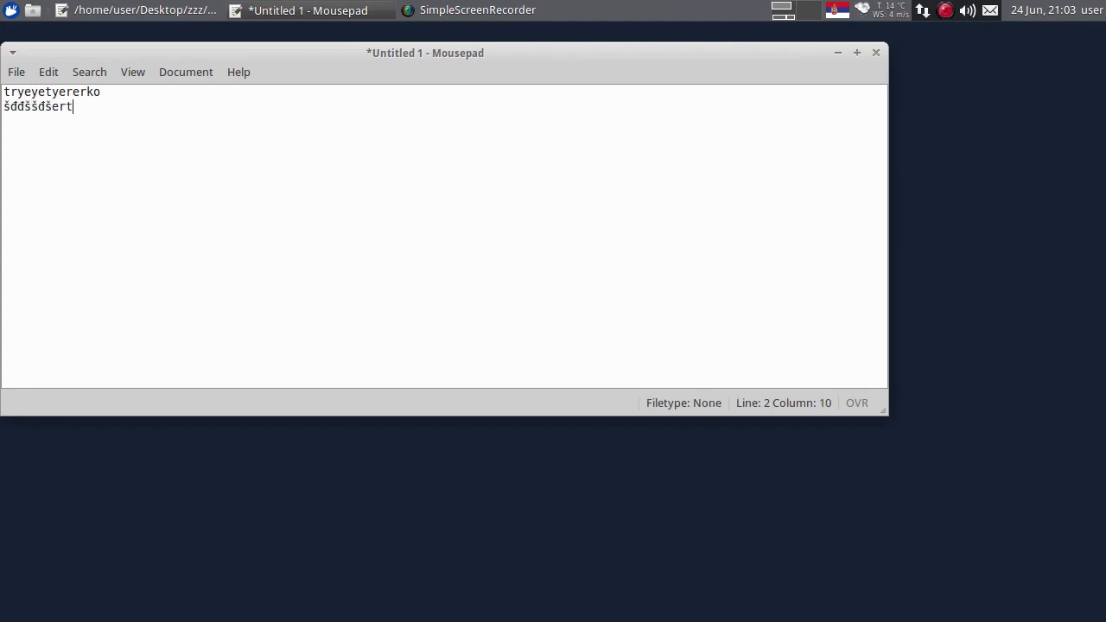
pyautogui.write('ertšđšđšđšđšnjkčćzksdklf')
pyautogui.press('Return')
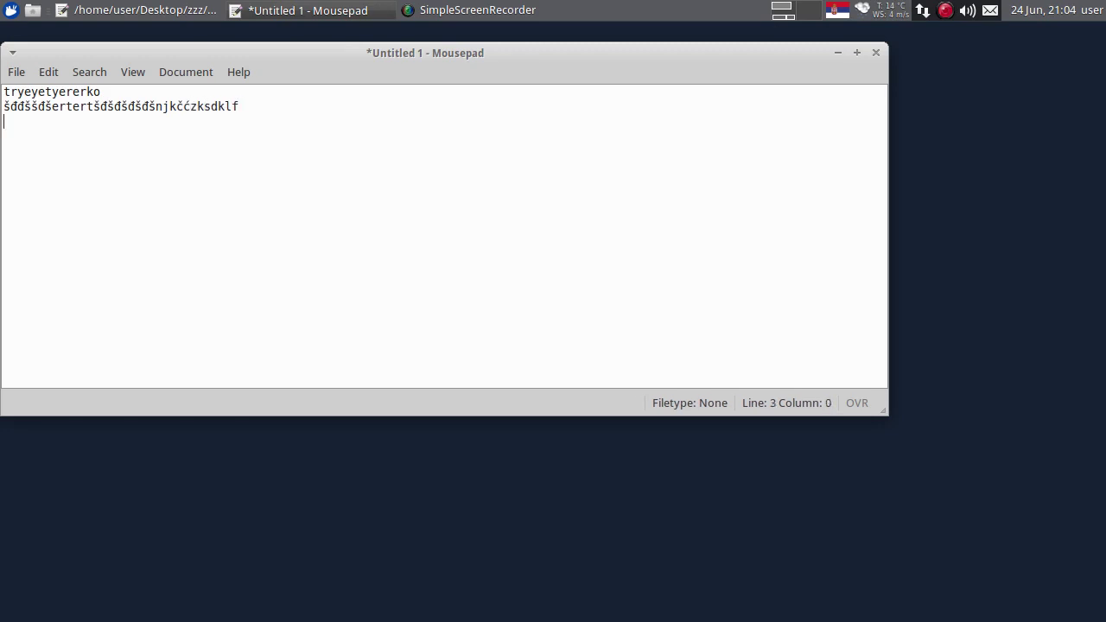
# Switch the keyboard layout to Serbian (Cyrillic, Z and ZHE swapped) and enter the line "јфњерхфхњуихгфњшђшћчжћ" followed by a new line.
pyautogui.click(837, 11)
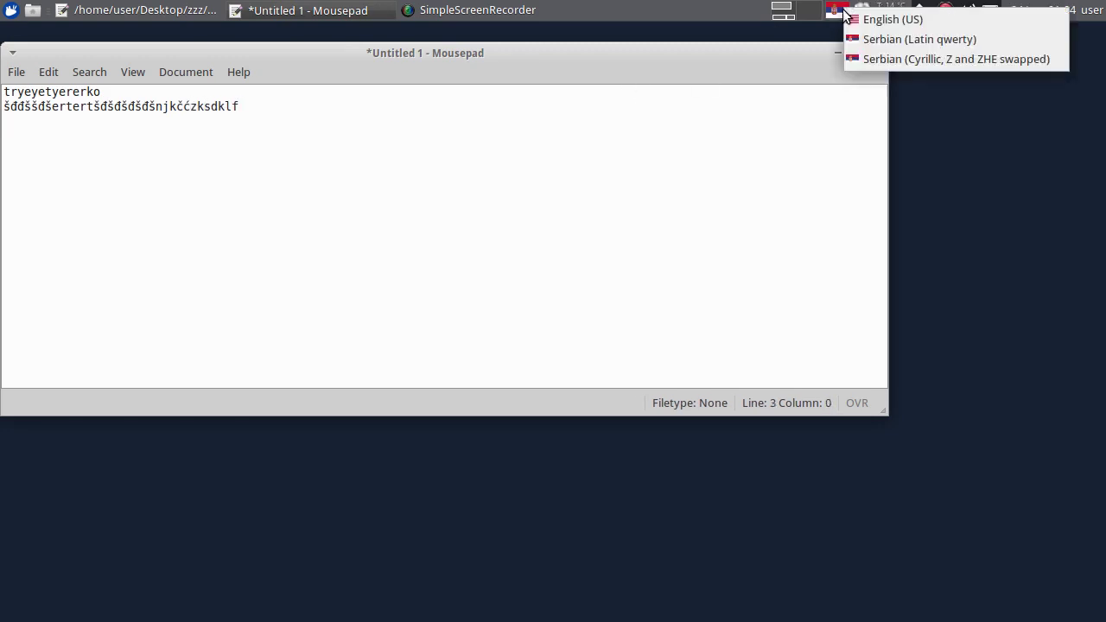
pyautogui.click(875, 58)
pyautogui.write('јфњерхфхњуихгфњшђшћчжћ')
pyautogui.press('Return')
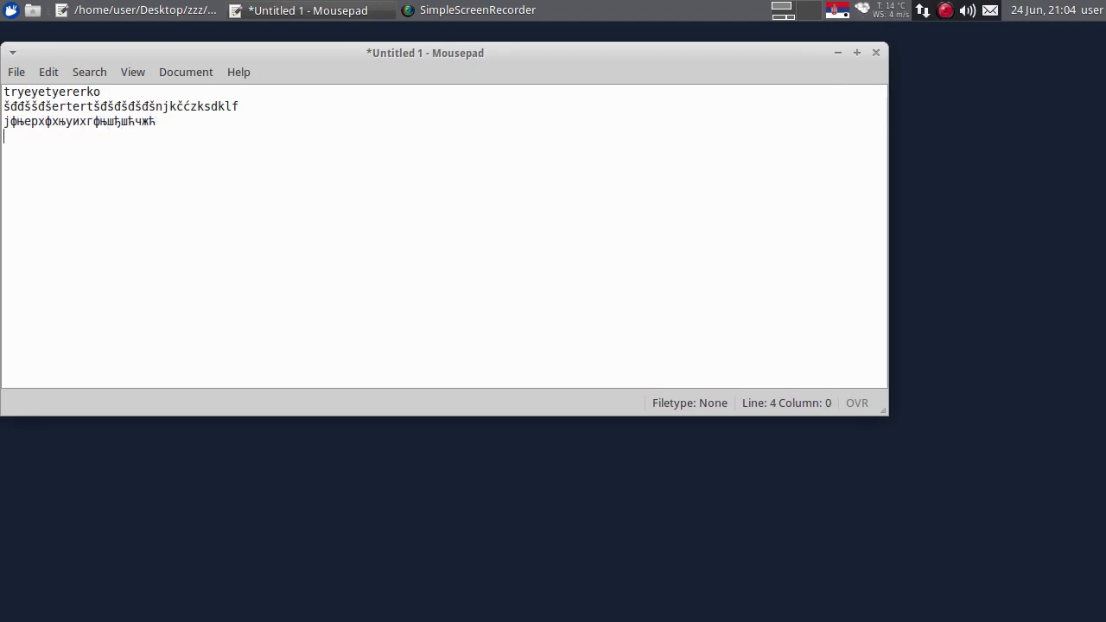
# Set the keyboard layout back to English (US) and close Mousepad without saving the sample text.
pyautogui.click(838, 10)
pyautogui.click(890, 26)
pyautogui.click(876, 53)
pyautogui.click(416, 293)
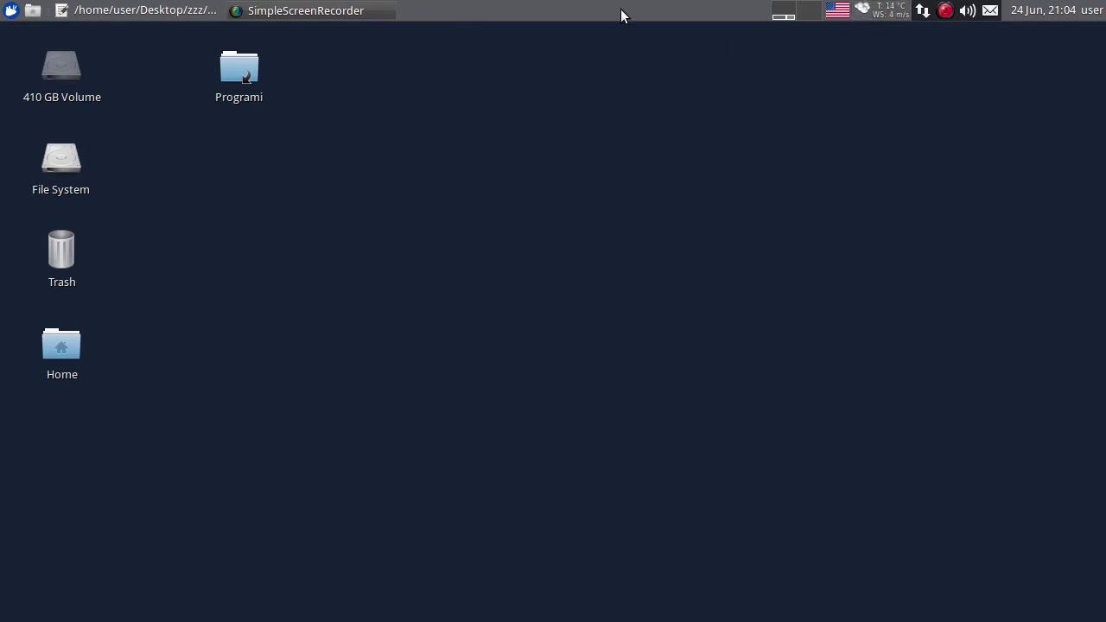
# Review the network indicator's connection, VPN and networking options, and close its menu.
pyautogui.moveTo(894, 18)
pyautogui.click(923, 11)
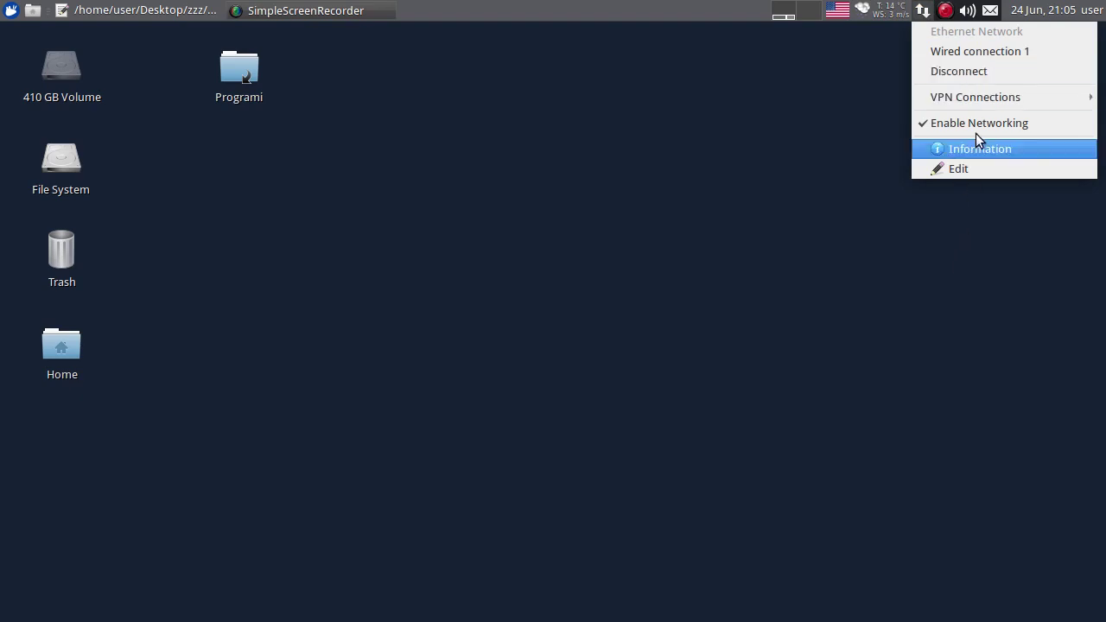
pyautogui.moveTo(976, 109)
pyautogui.click(809, 135)
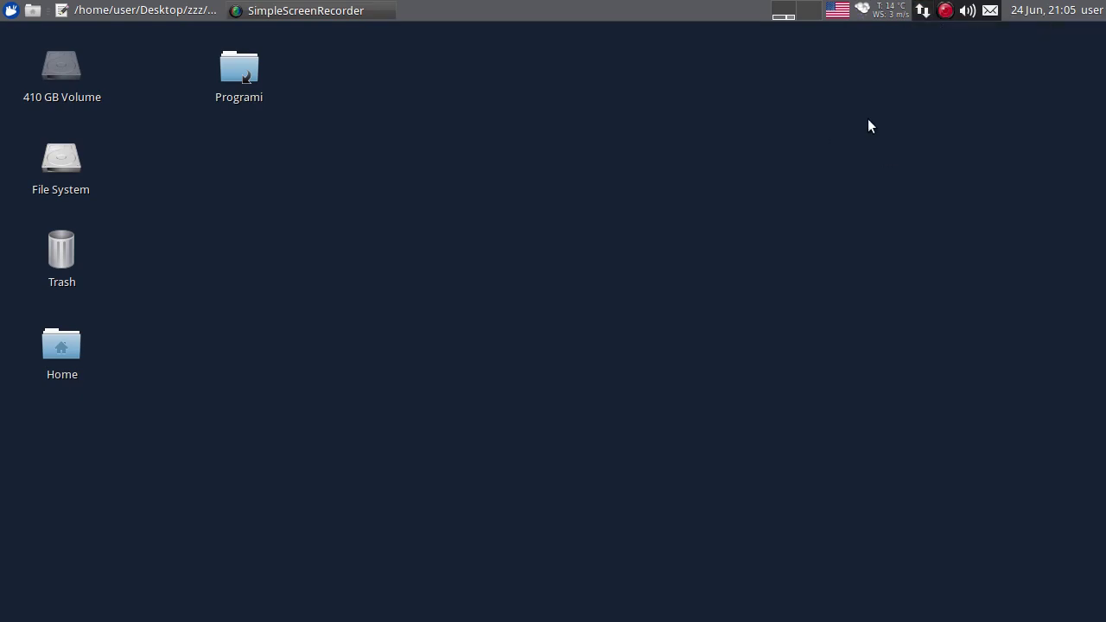
# Demonstrate the system volume control by lowering the sound to silence and raising it back to full.
pyautogui.click(968, 14)
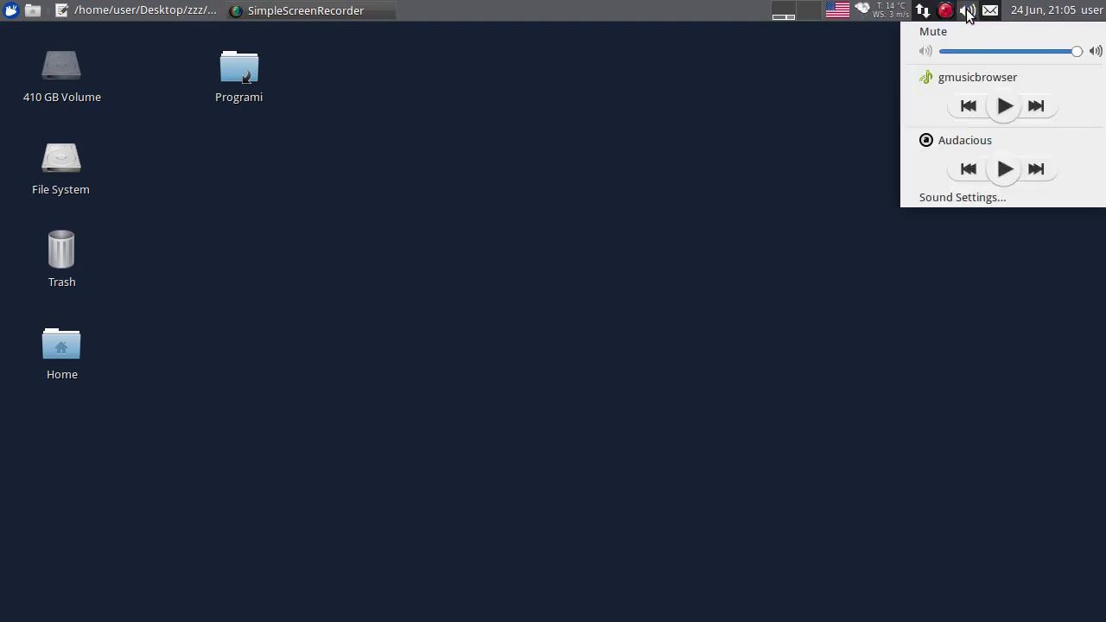
pyautogui.moveTo(1077, 54); pyautogui.dragTo(831, 58)
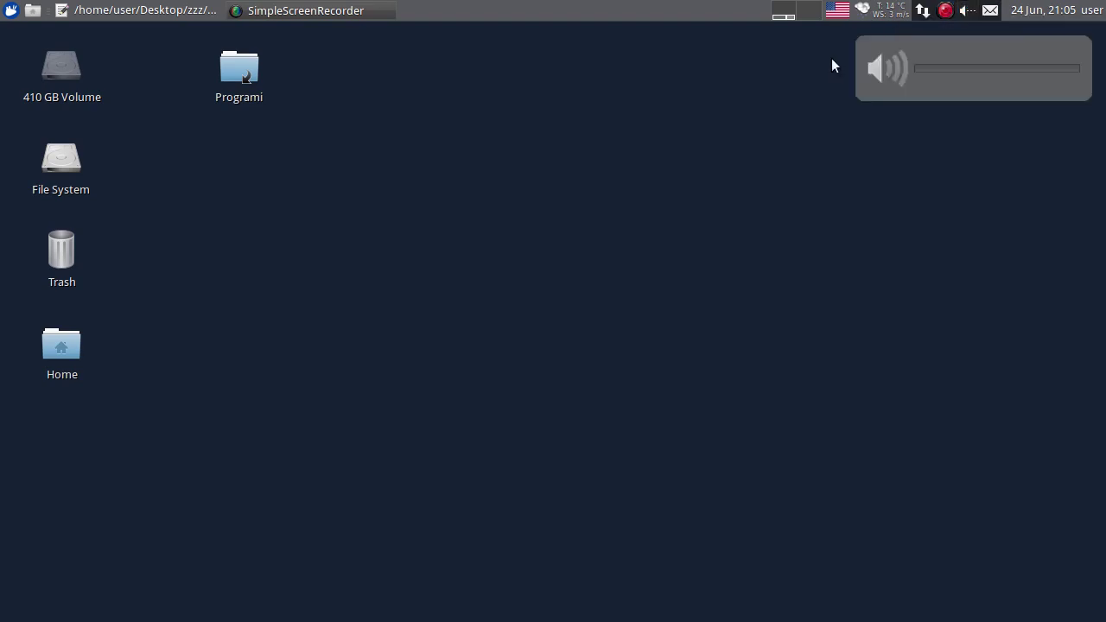
pyautogui.scroll(13, 968, 11)
pyautogui.scroll(-6, 970, 10)
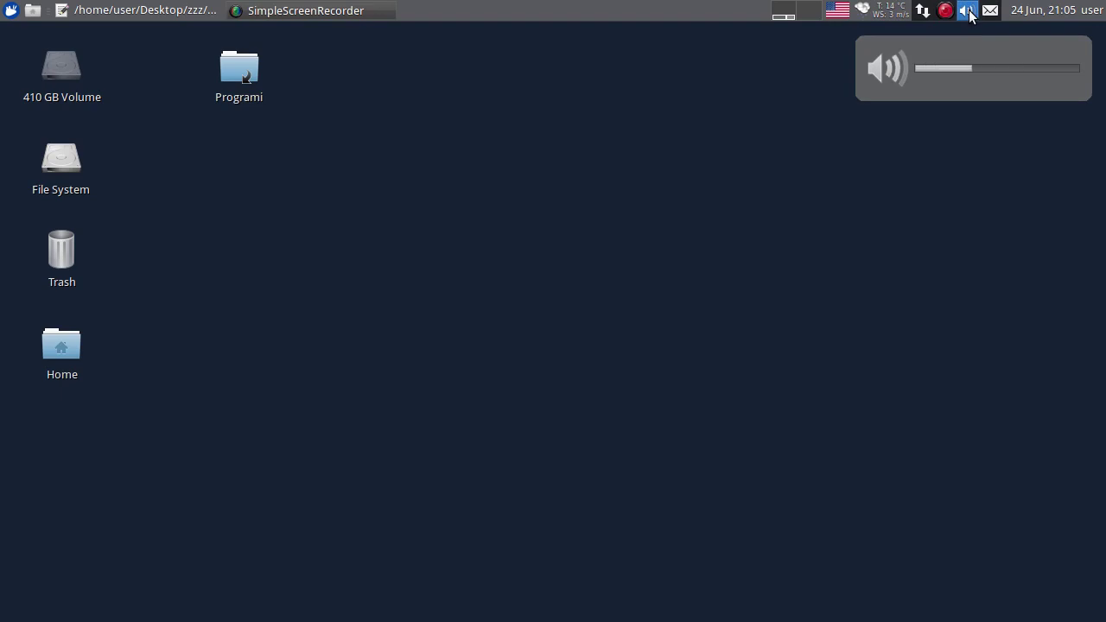
pyautogui.scroll(10, 969, 12)
pyautogui.scroll(-2, 970, 12)
pyautogui.scroll(4, 970, 12)
# Open the Sound Settings, move the Volume Control window higher on the desktop, and review the playback and recording levels.
pyautogui.click(970, 11)
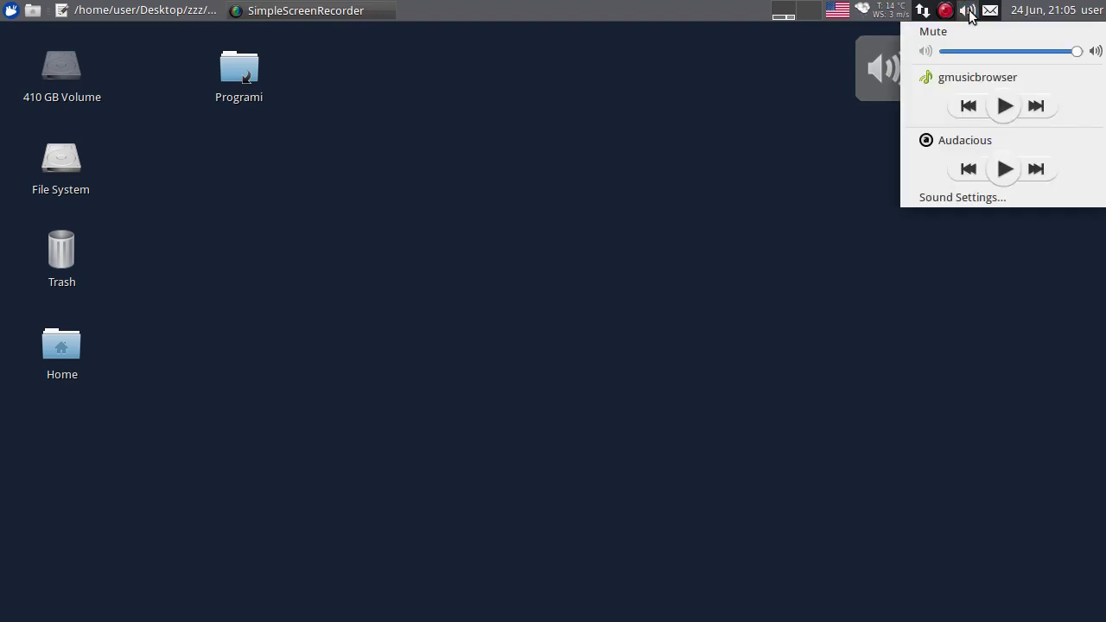
pyautogui.click(957, 197)
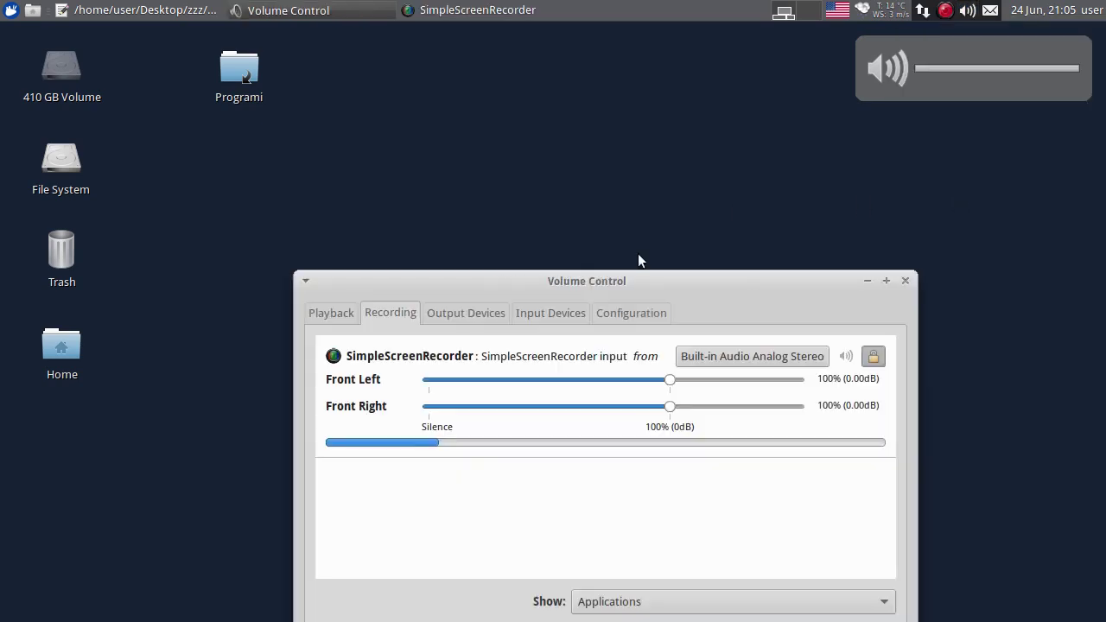
pyautogui.moveTo(617, 287); pyautogui.dragTo(607, 62)
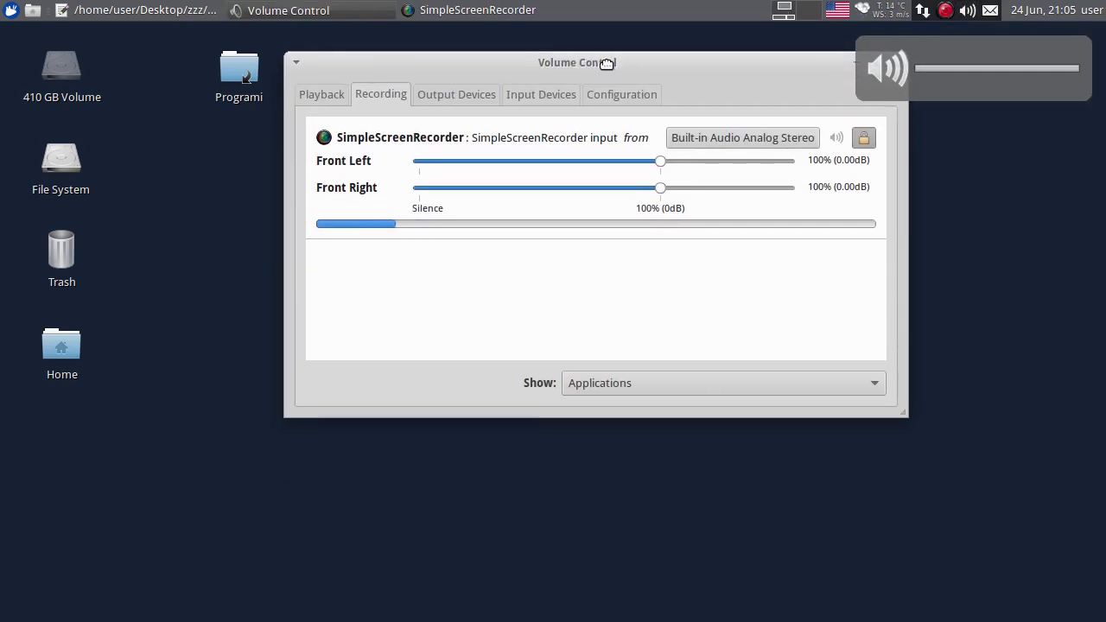
pyautogui.click(323, 93)
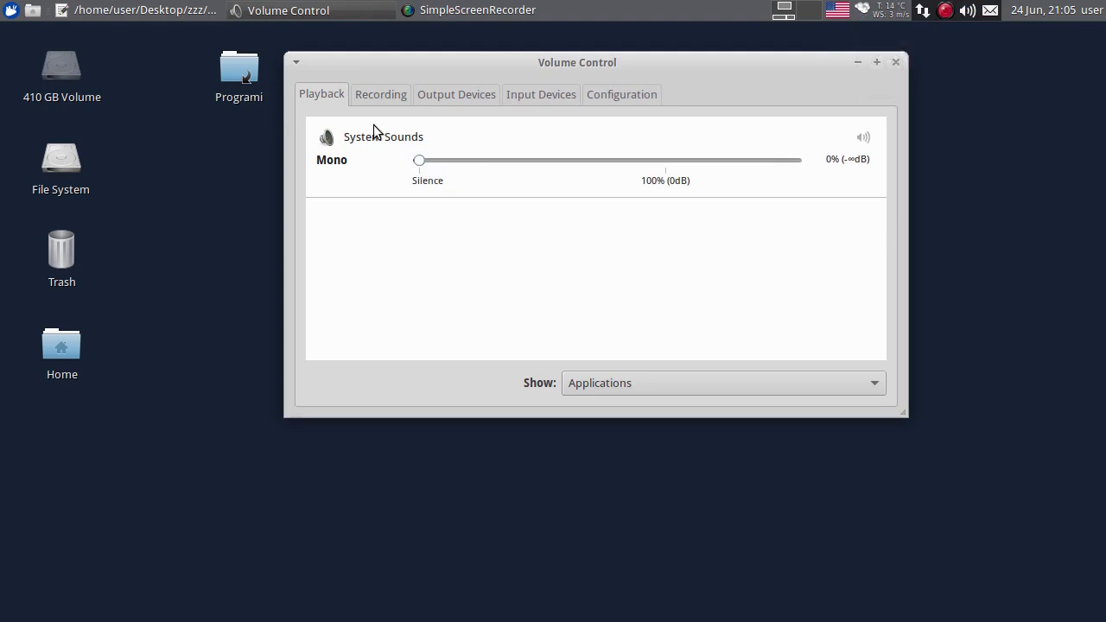
pyautogui.click(386, 97)
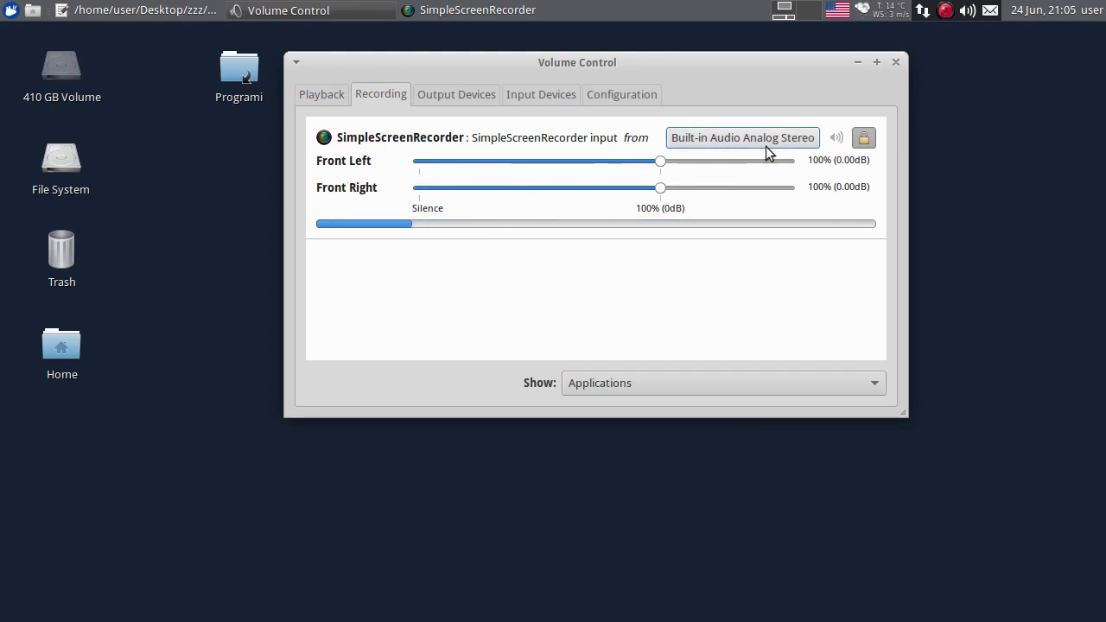
# Examine the output device's settings by lowering the volume to 70%, restoring it to 100%, and checking the available ports.
pyautogui.click(440, 94)
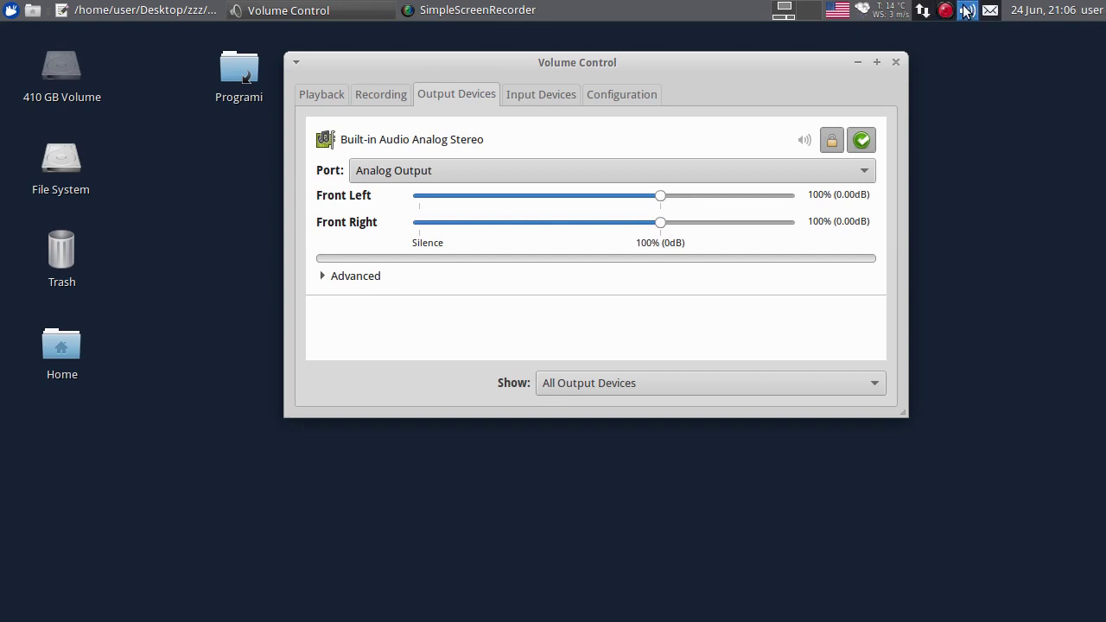
pyautogui.scroll(-6, 966, 10)
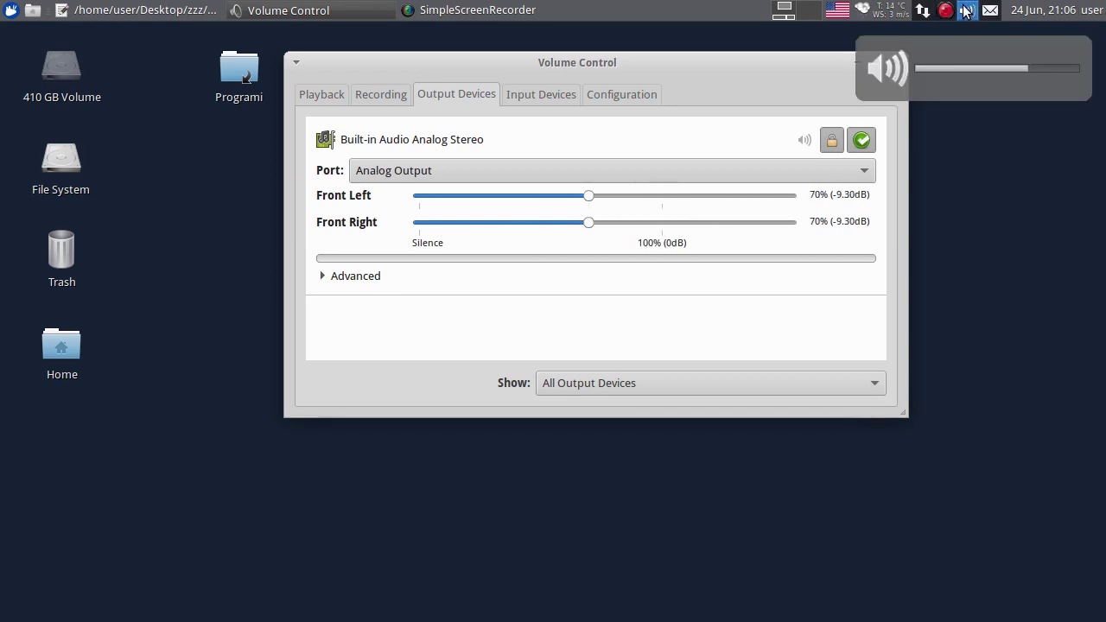
pyautogui.scroll(6, 966, 10)
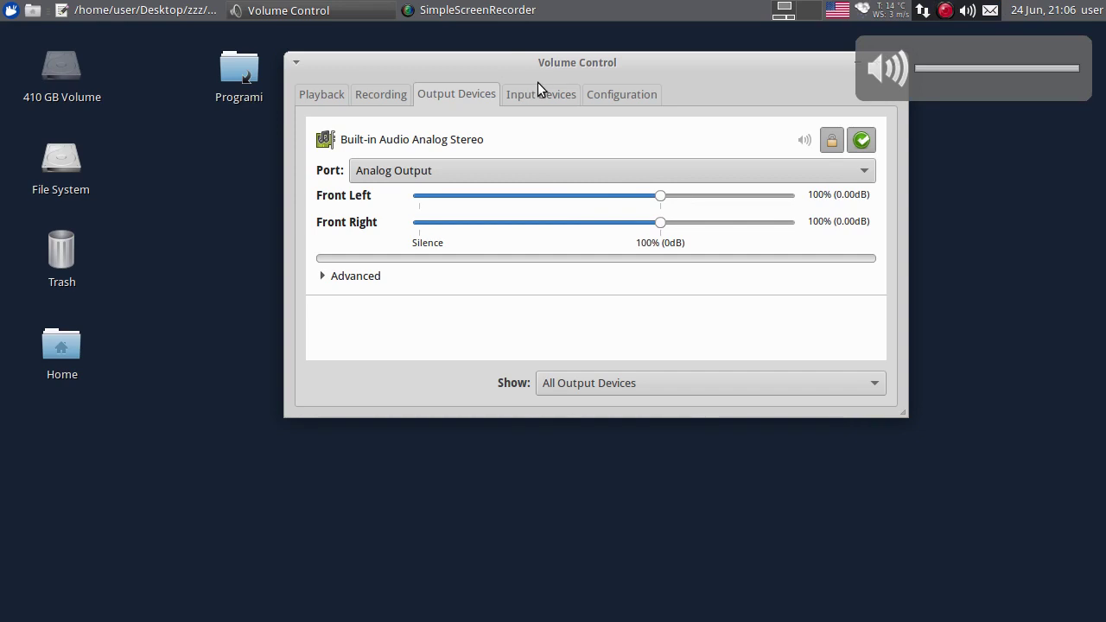
pyautogui.click(403, 170)
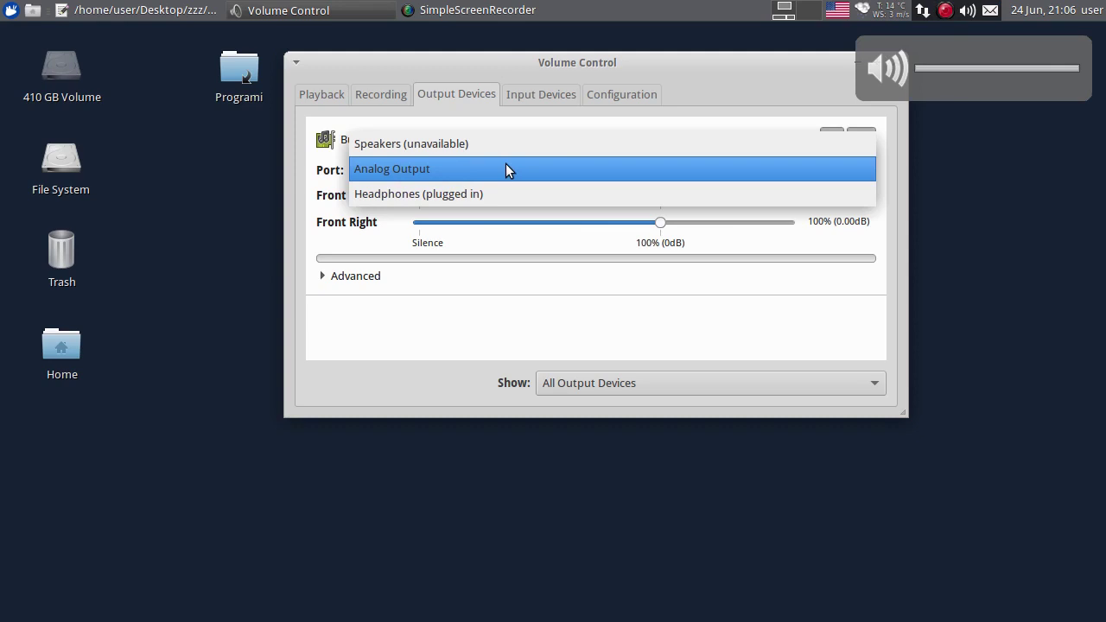
pyautogui.click(703, 89)
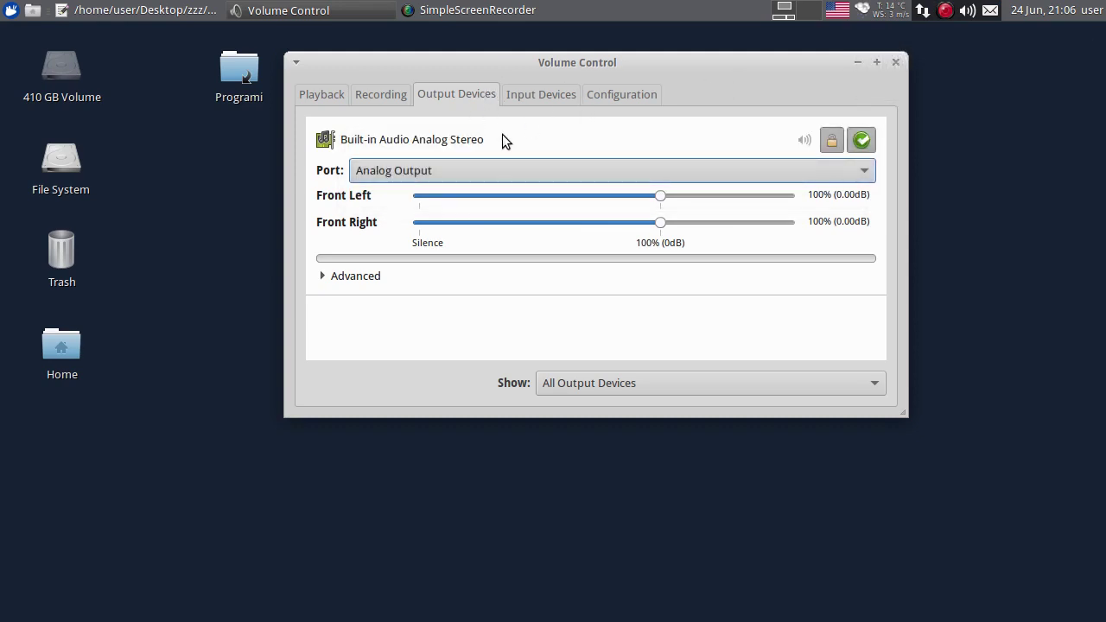
pyautogui.click(462, 170)
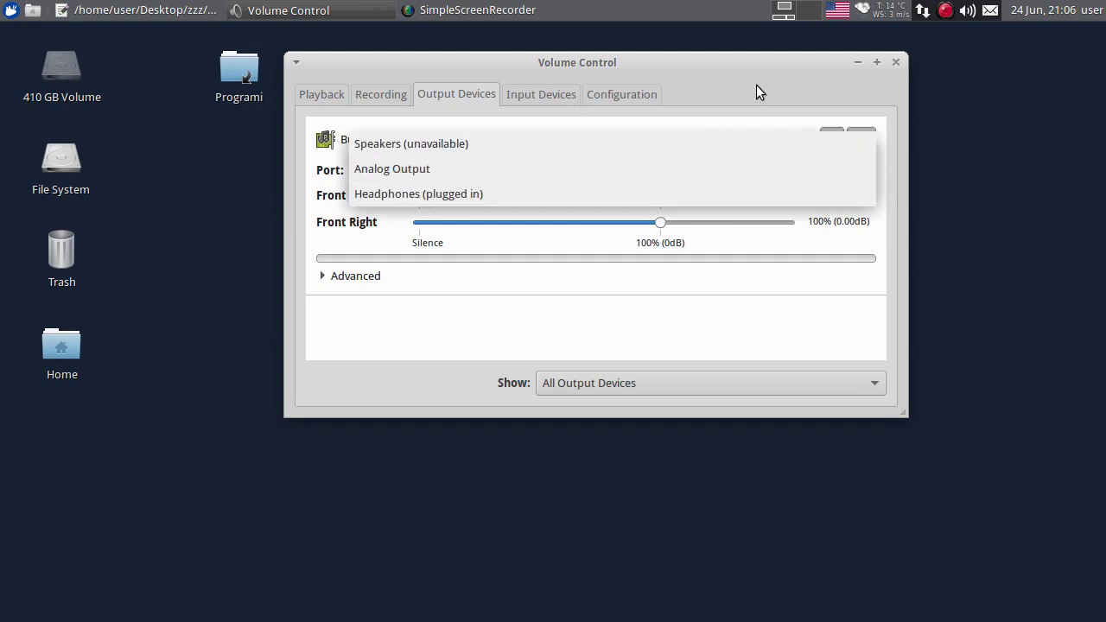
pyautogui.click(798, 86)
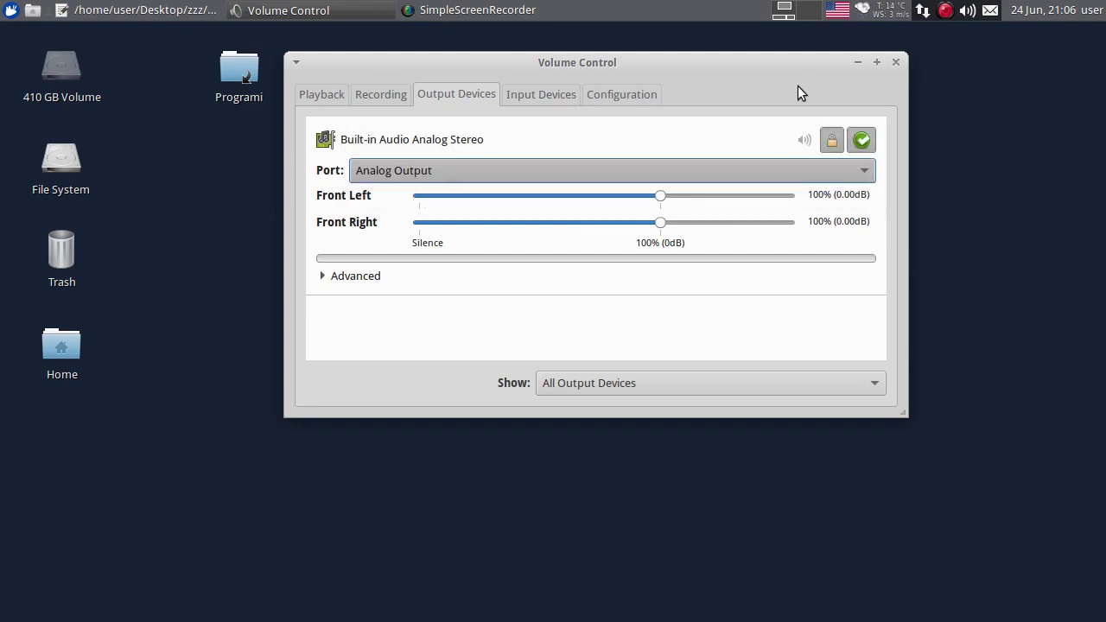
# Review the input device levels and the Built-in Audio profile, return to the playback levels, and close Volume Control.
pyautogui.click(541, 94)
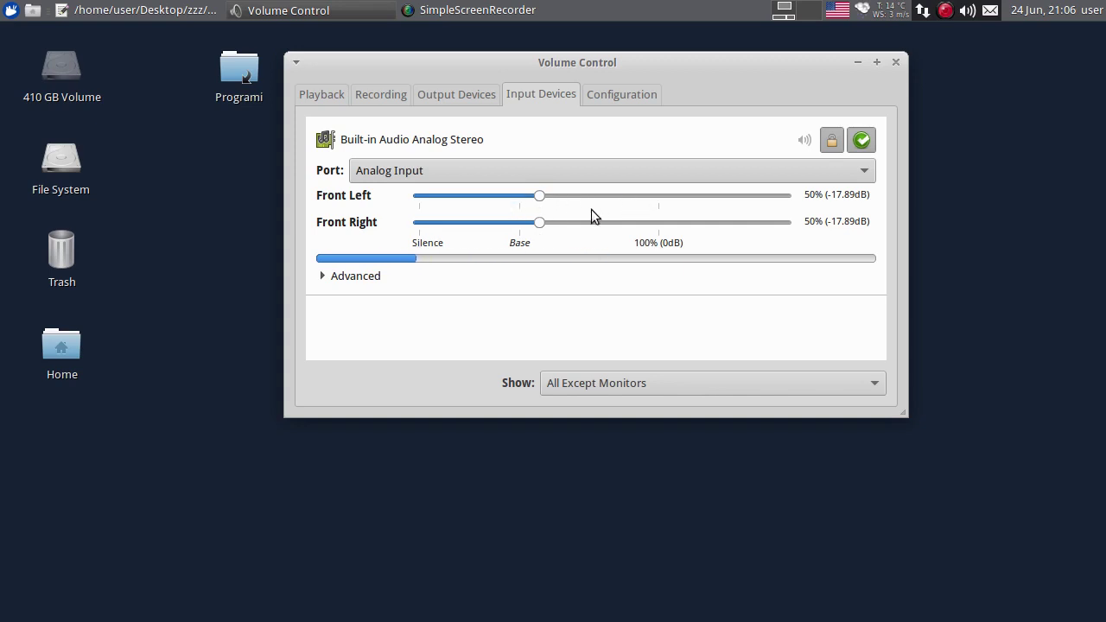
pyautogui.click(624, 95)
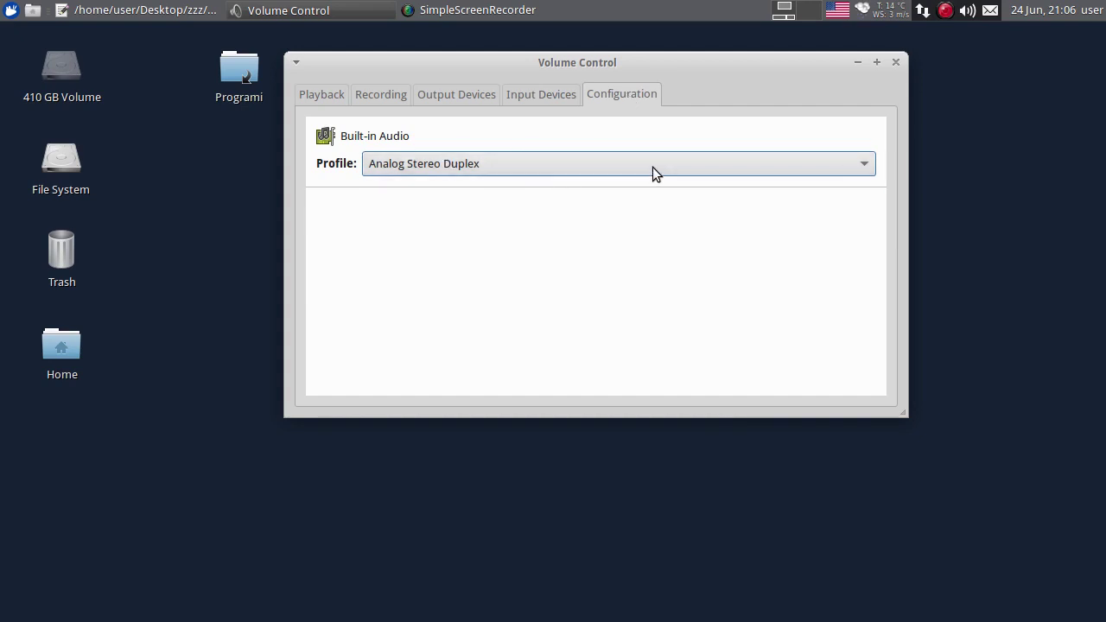
pyautogui.click(311, 96)
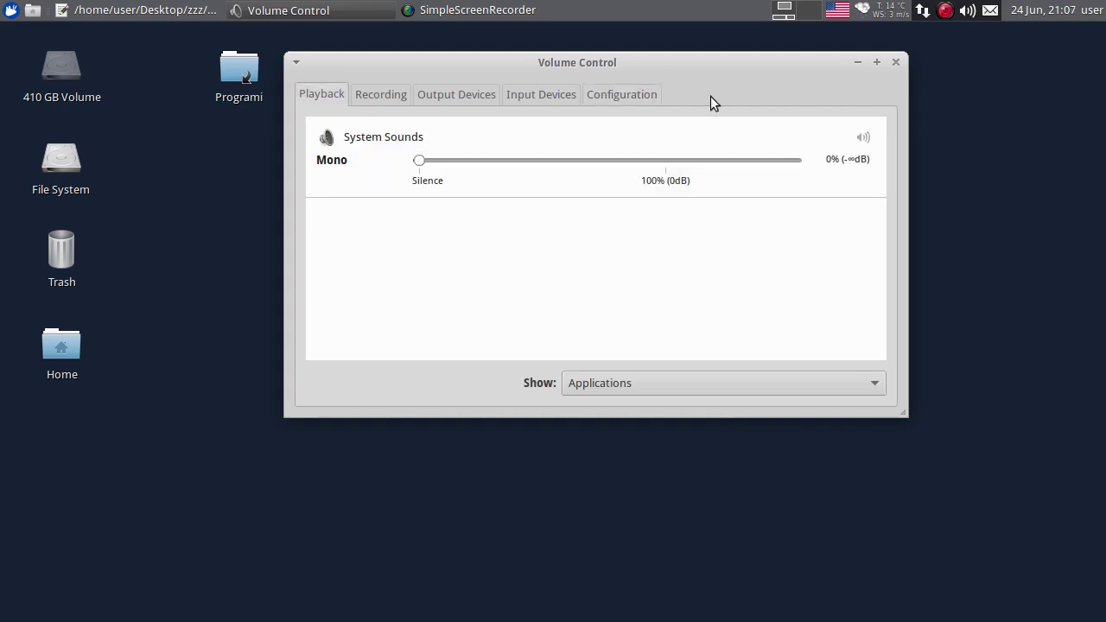
pyautogui.click(896, 62)
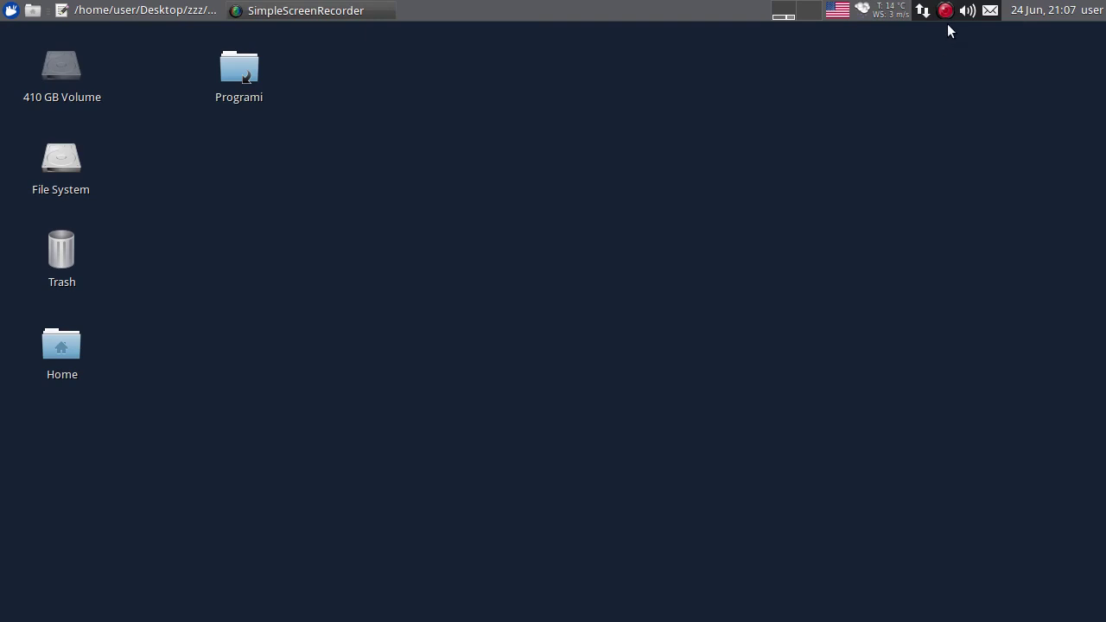
# Check the messaging indicator's status options and the options available for the clock.
pyautogui.click(990, 11)
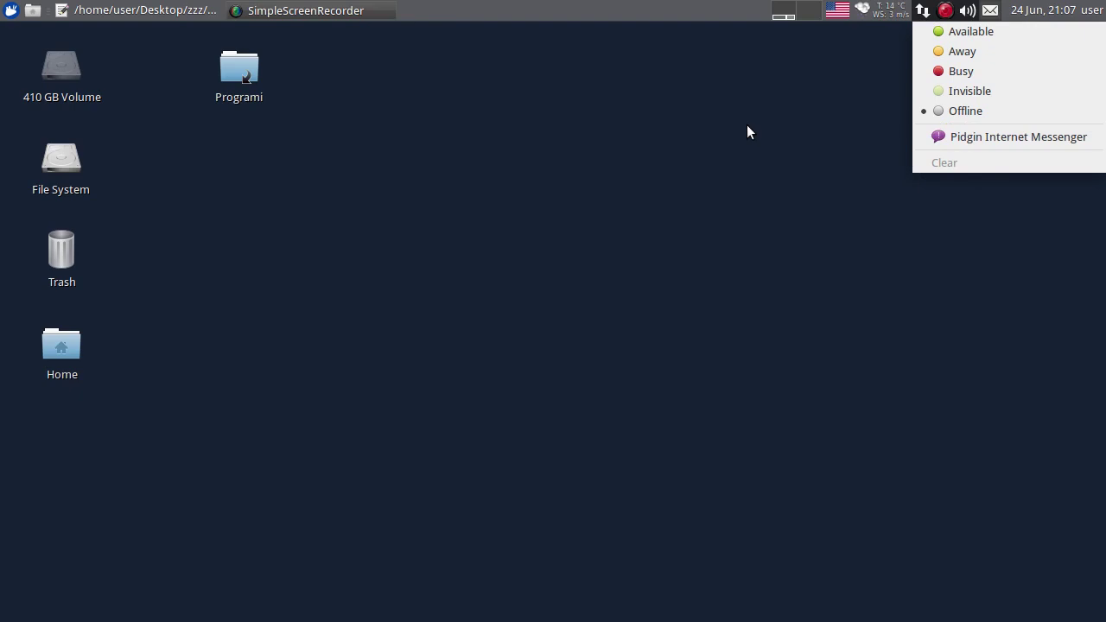
pyautogui.click(719, 121)
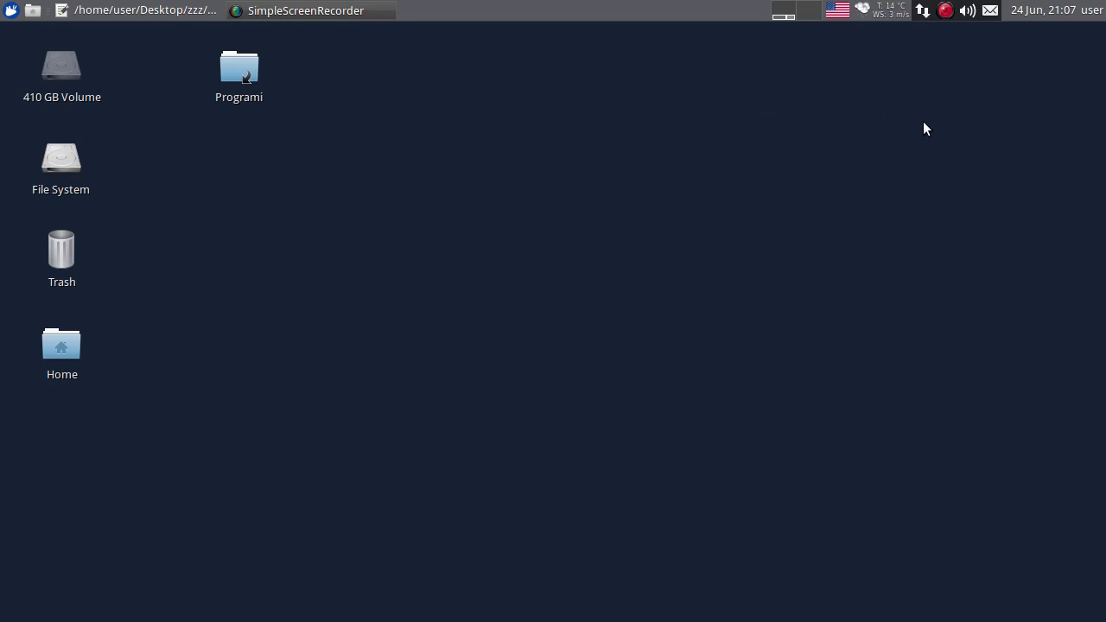
pyautogui.rightClick(1044, 10)
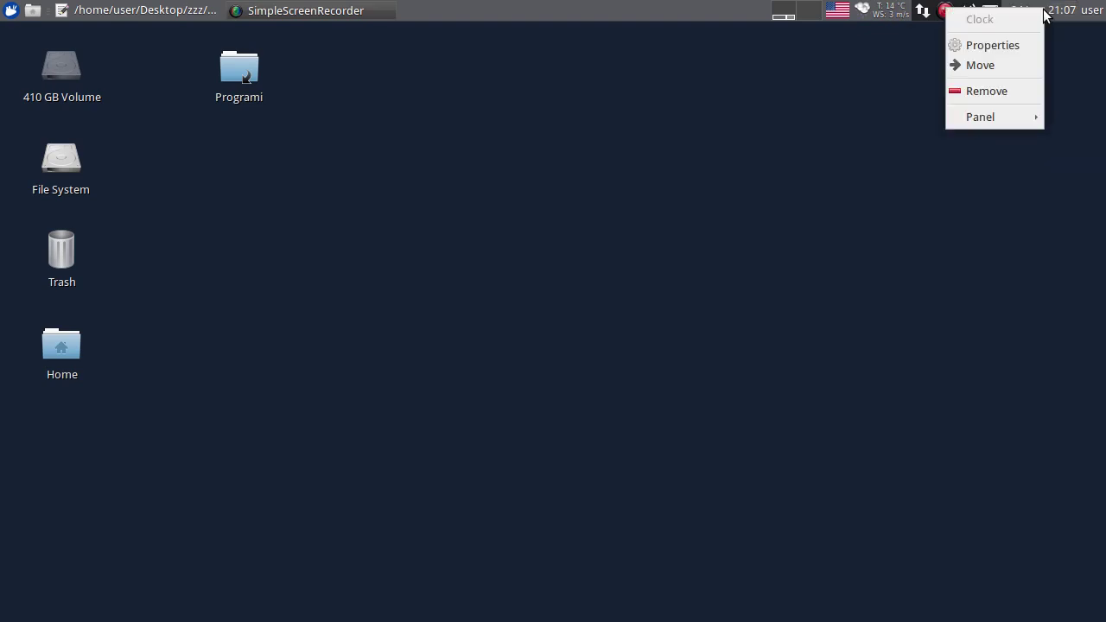
pyautogui.click(1056, 40)
# View the clock's calendar and the user menu's lock, switch, shut down, restart and log out options, closing both.
pyautogui.click(1058, 11)
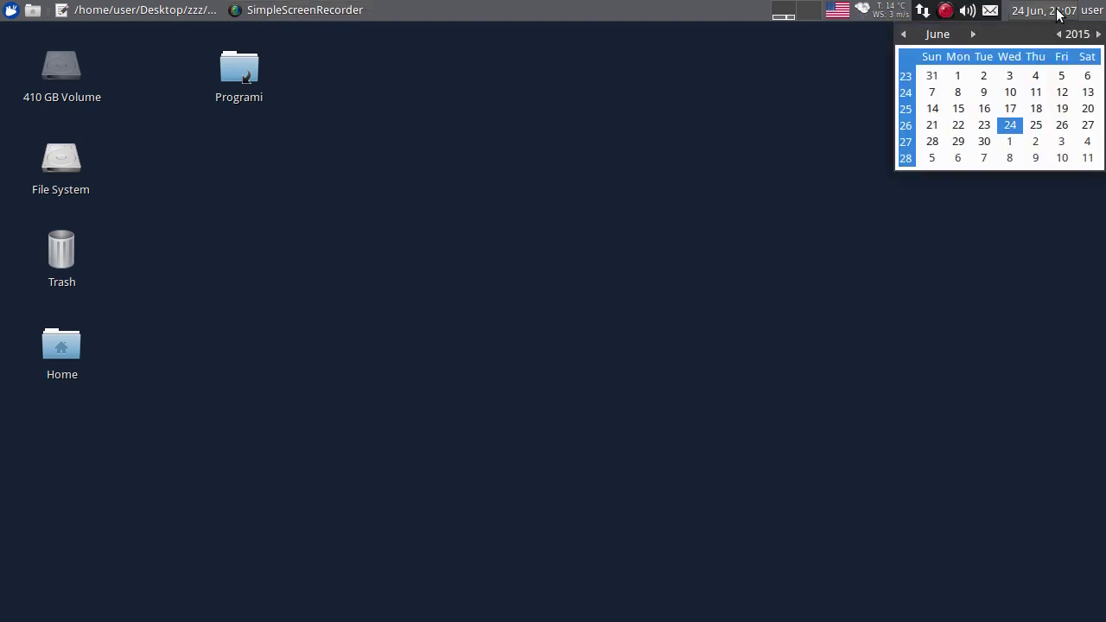
pyautogui.click(809, 94)
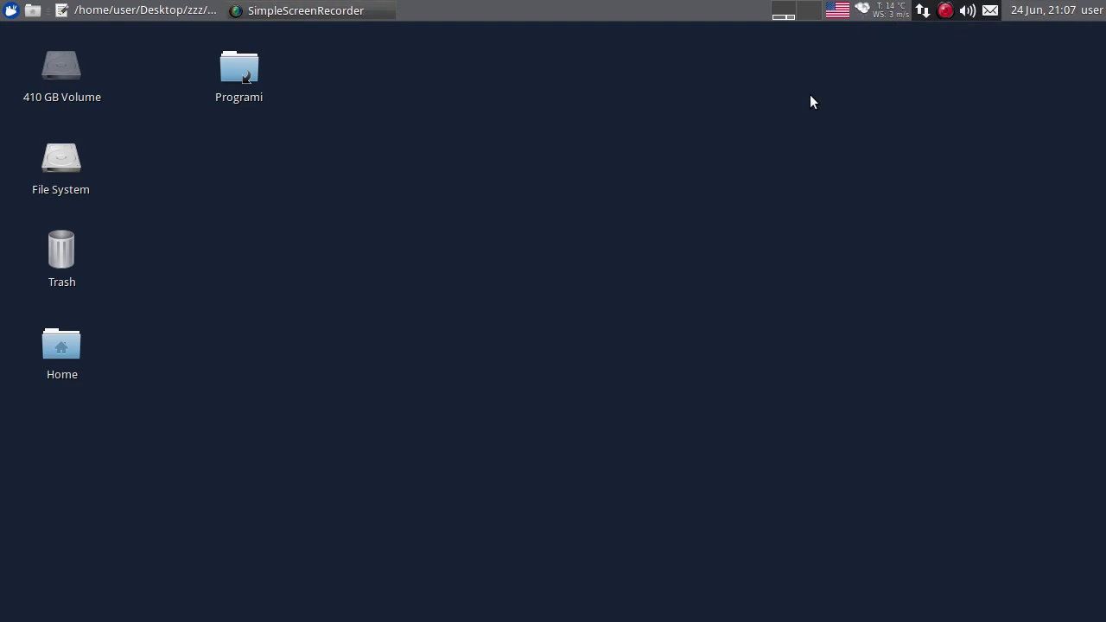
pyautogui.click(1093, 11)
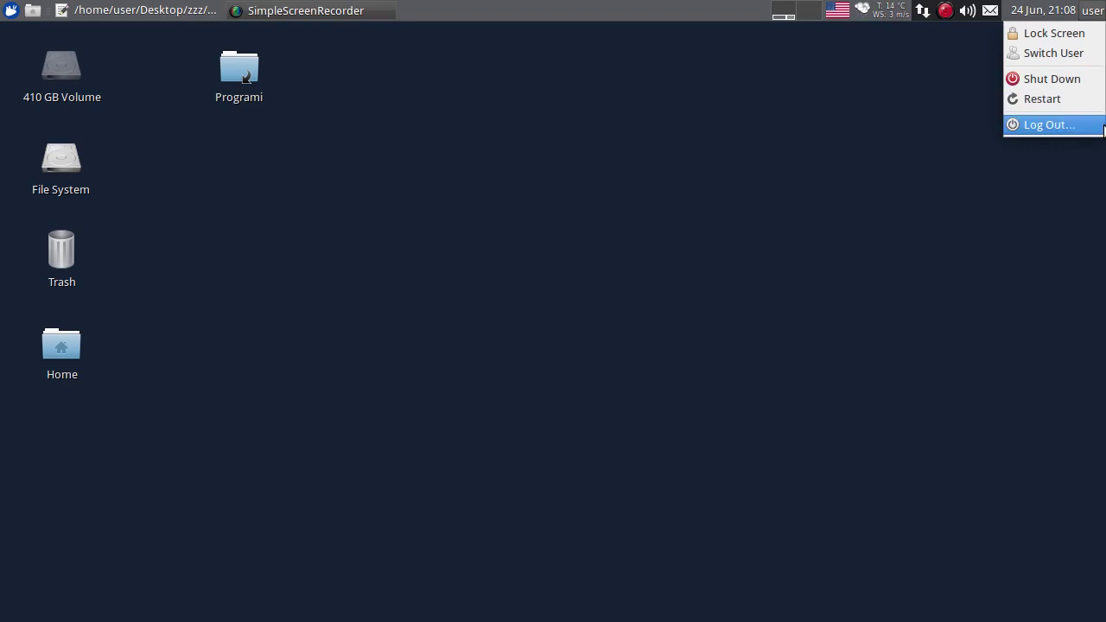
pyautogui.click(658, 107)
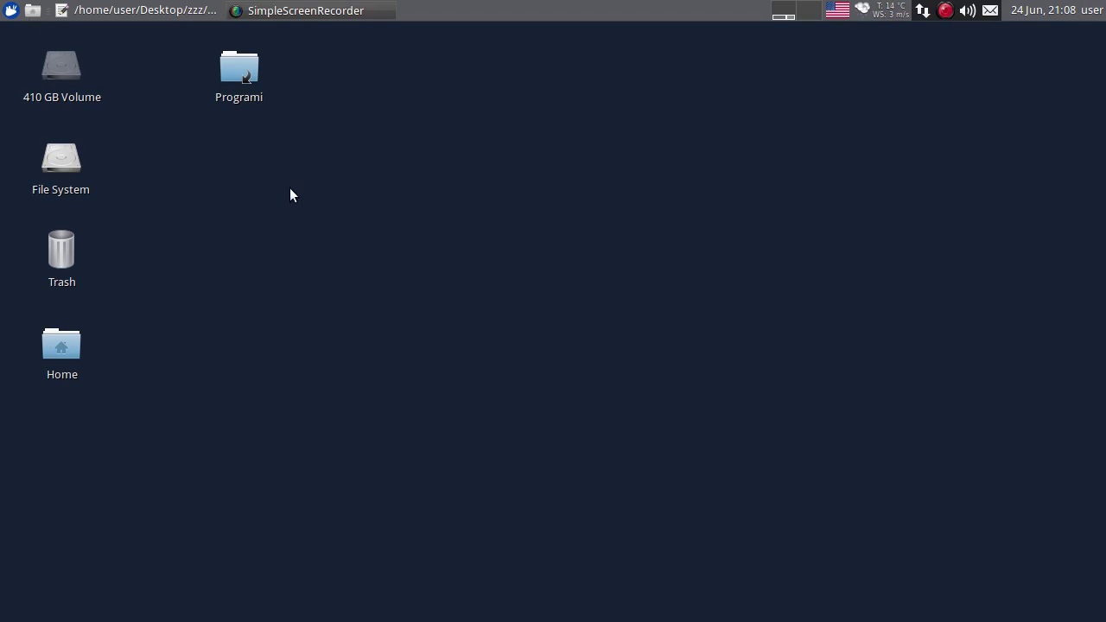
# View the root folders of the File System from its desktop icon, and close the file manager window.
pyautogui.doubleClick(69, 164)
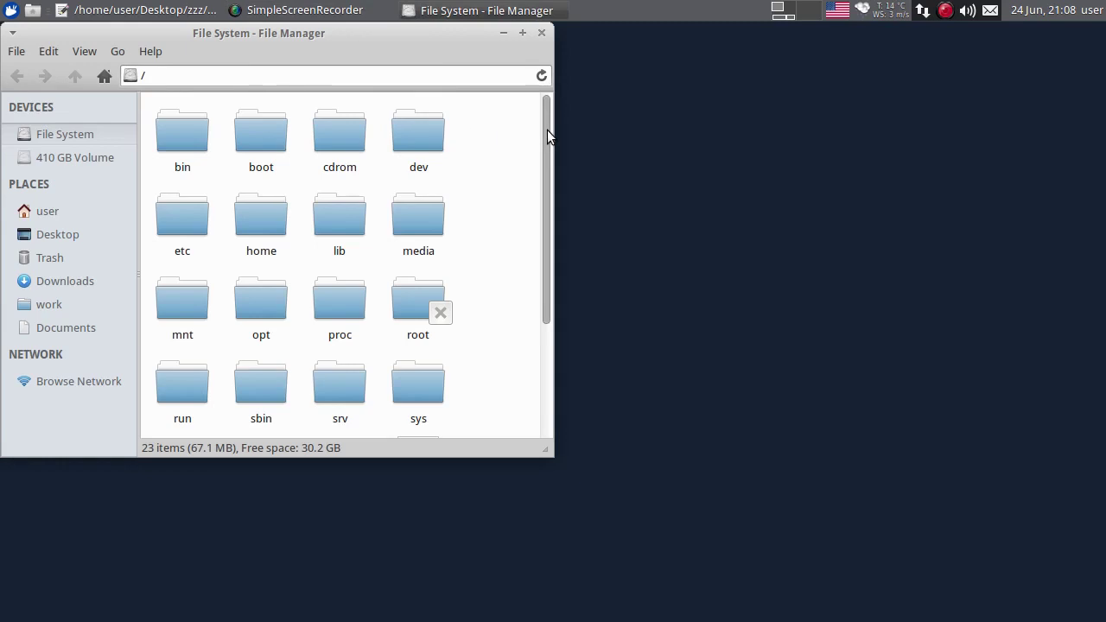
pyautogui.moveTo(544, 161)
pyautogui.mouseDown()
pyautogui.moveTo(563, 277)
pyautogui.moveTo(562, 149)
pyautogui.mouseUp()
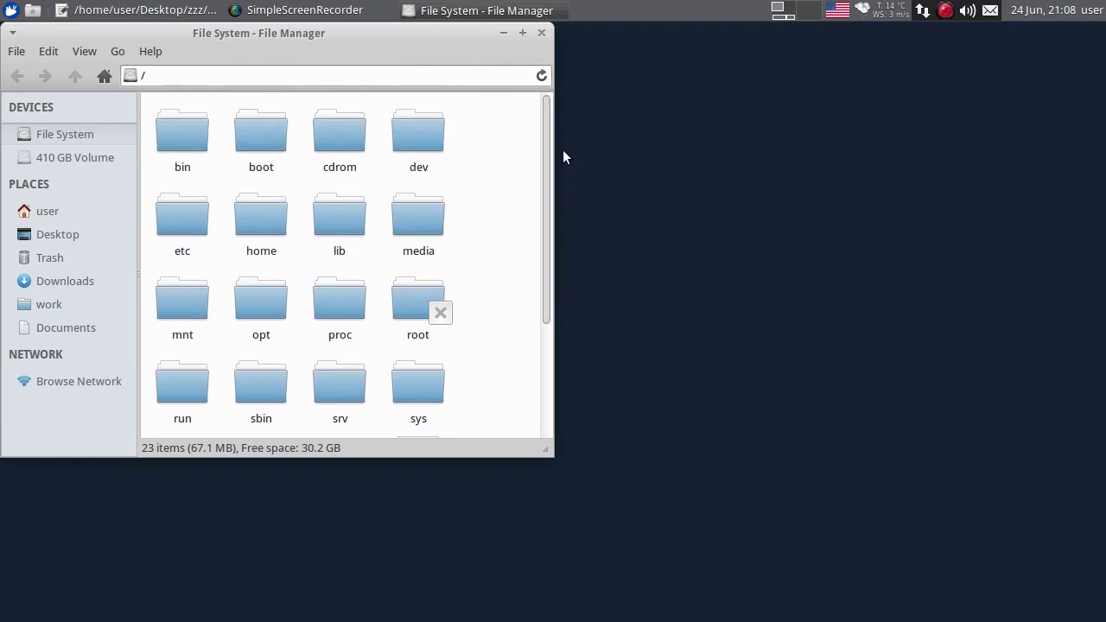
pyautogui.click(541, 33)
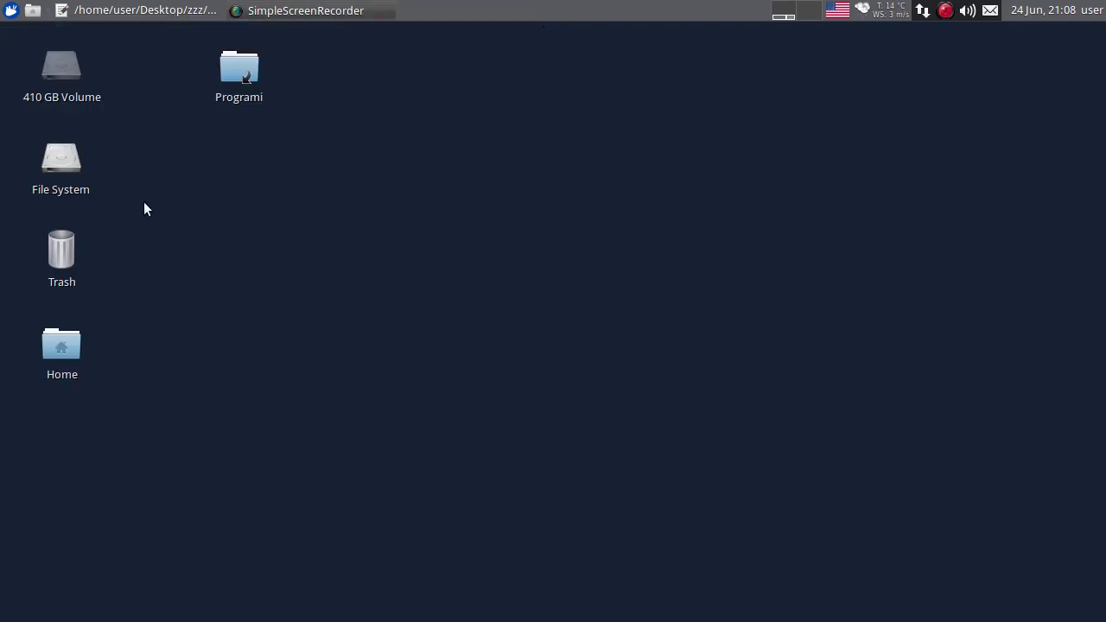
# Look through the folders and archives in the Home folder from its desktop icon, and close the window.
pyautogui.doubleClick(71, 345)
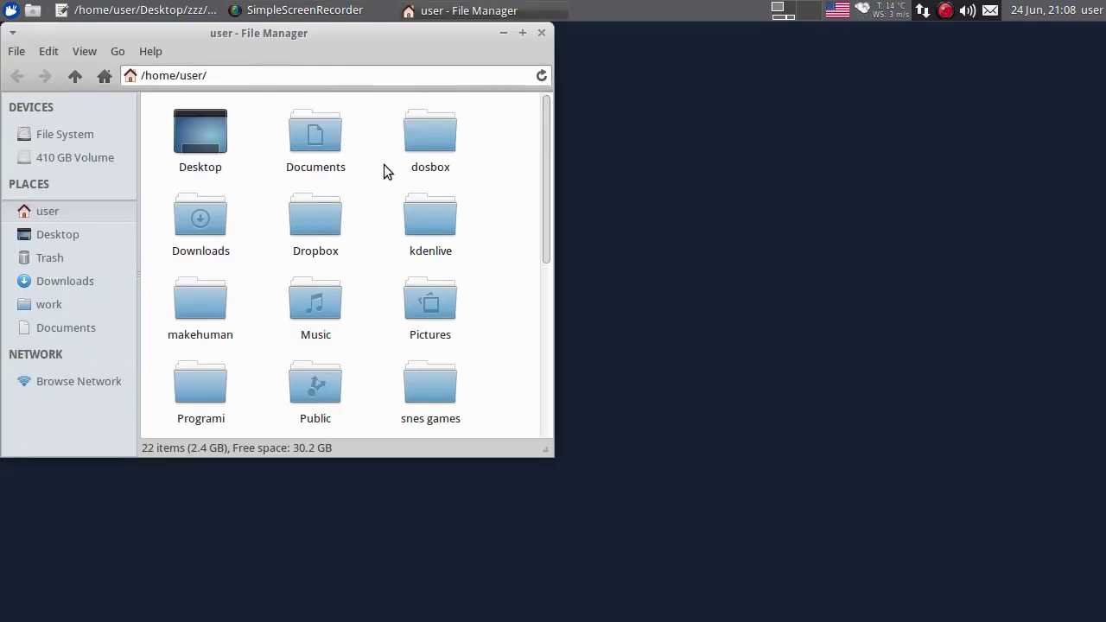
pyautogui.scroll(-7, 424, 186)
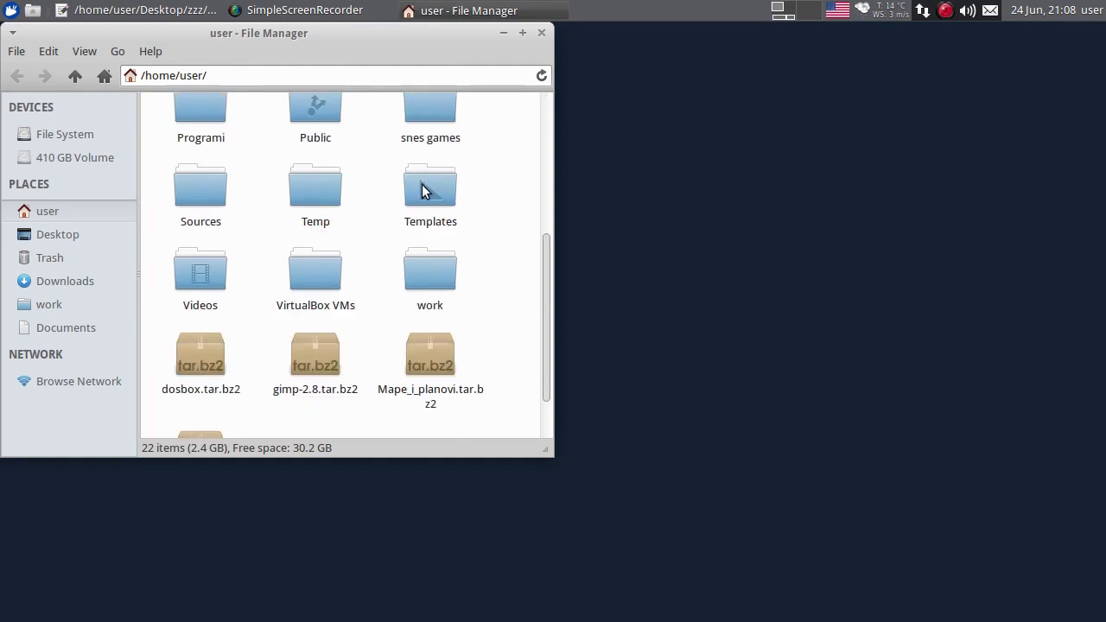
pyautogui.scroll(1, 426, 183)
pyautogui.scroll(4, 426, 184)
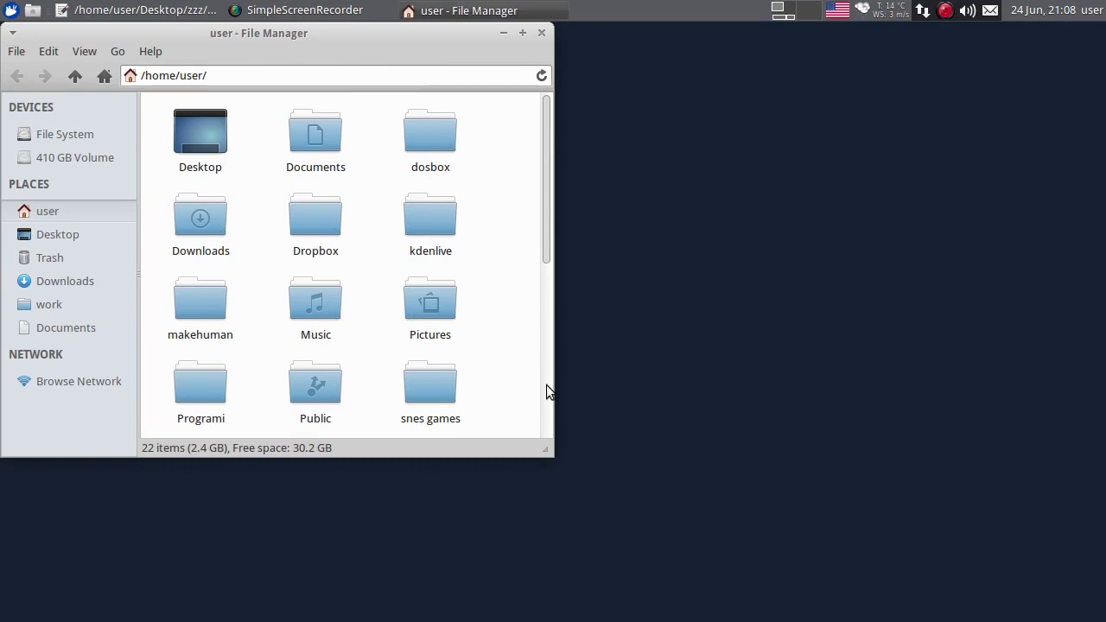
pyautogui.moveTo(541, 444); pyautogui.dragTo(537, 494)
pyautogui.hotkey('ctrl', 'w')
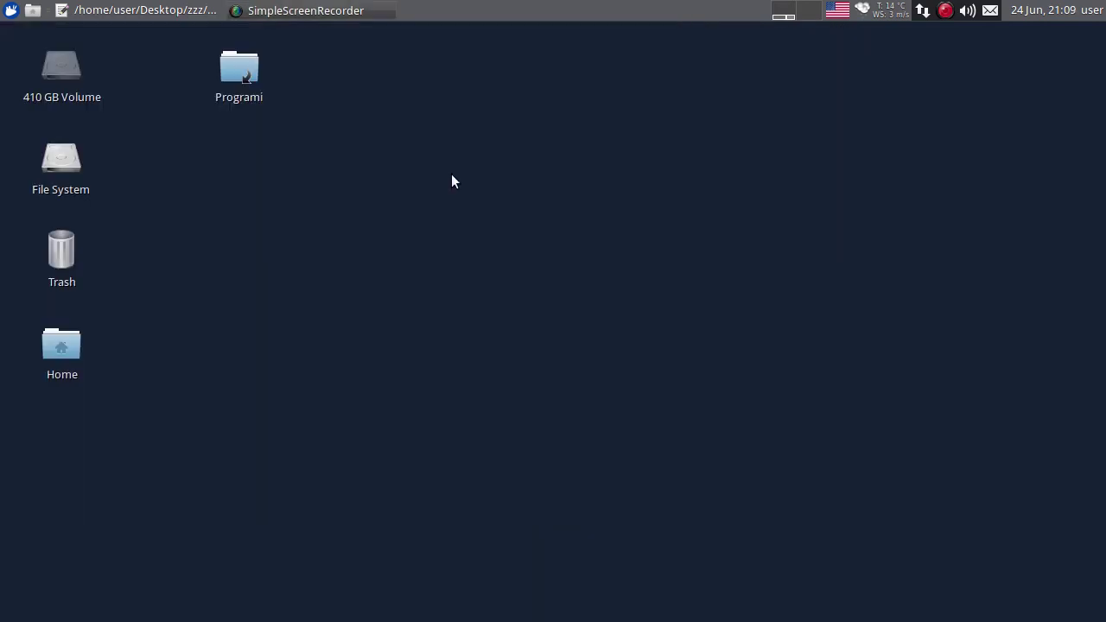